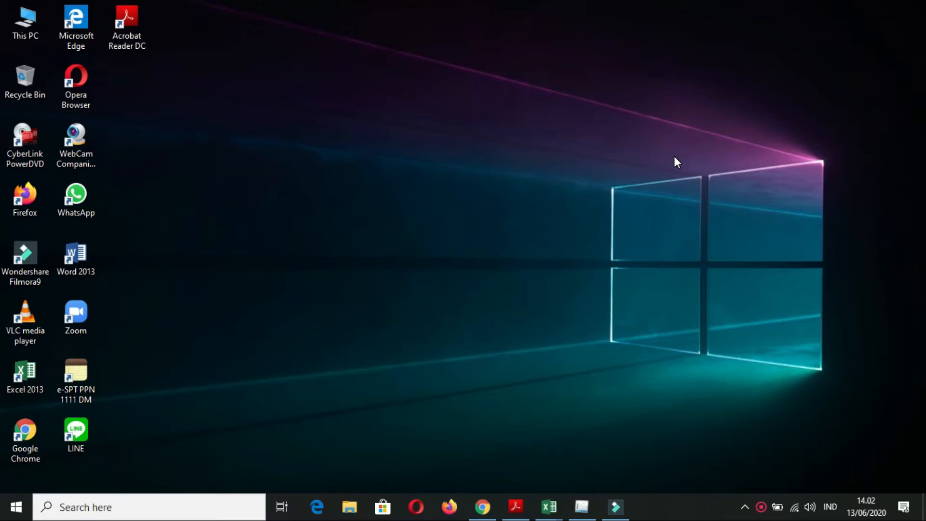
{"action": "right_click", "coordinate": [366, 122]}
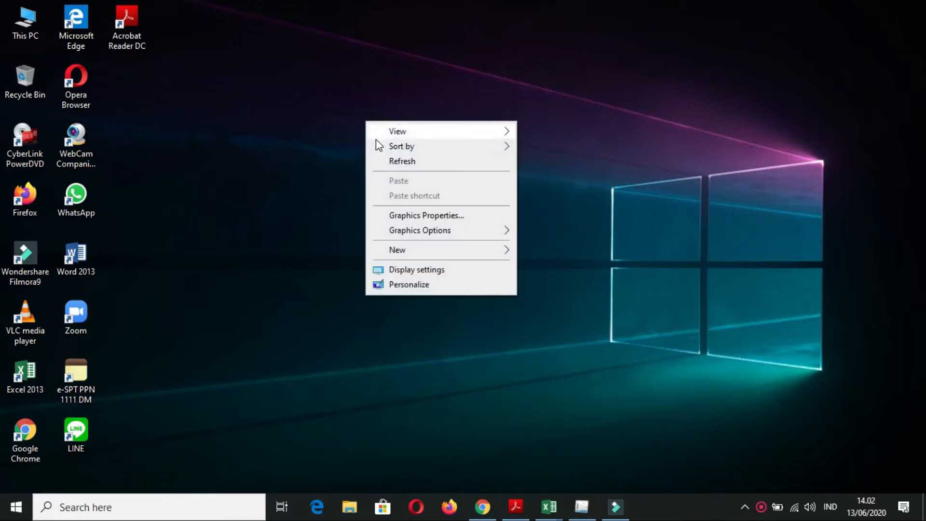
{"action": "left_click", "coordinate": [391, 158]}
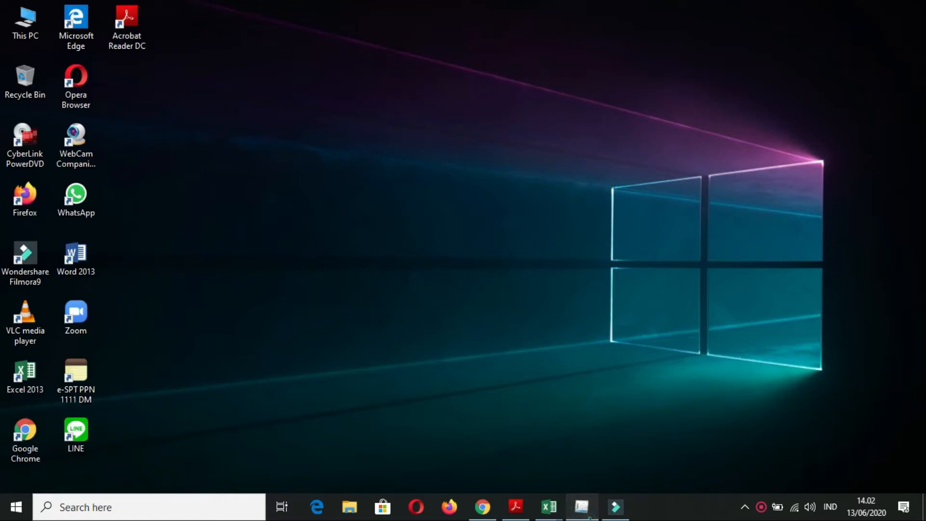
Step: Switch to the eSPT PPh Badan application and open the existing 2018 return, correction 0, for re-editing/revision
{"action": "left_click", "coordinate": [587, 511]}
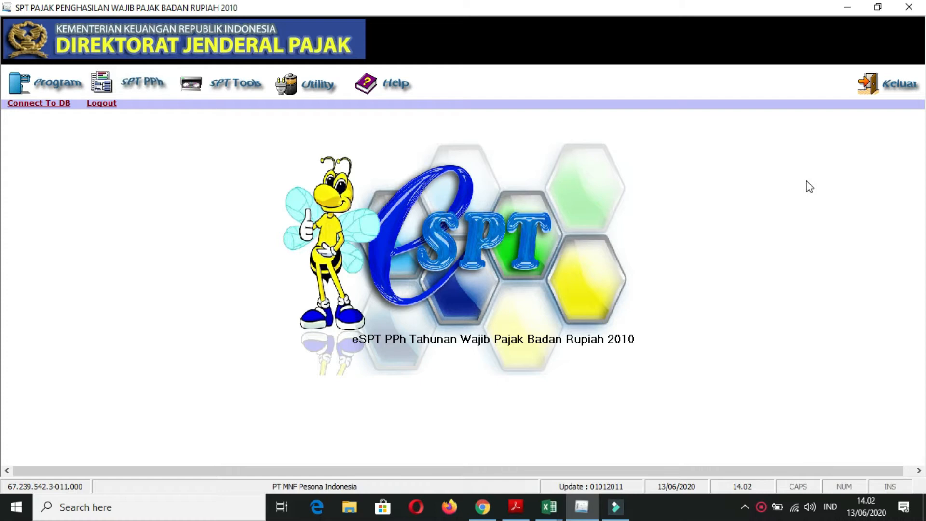
{"action": "left_click", "coordinate": [58, 85]}
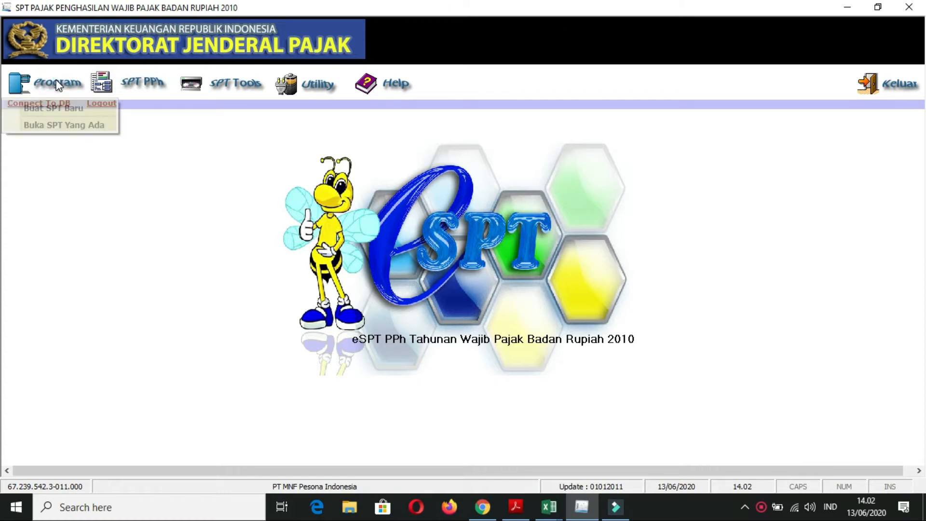
{"action": "left_click", "coordinate": [76, 126]}
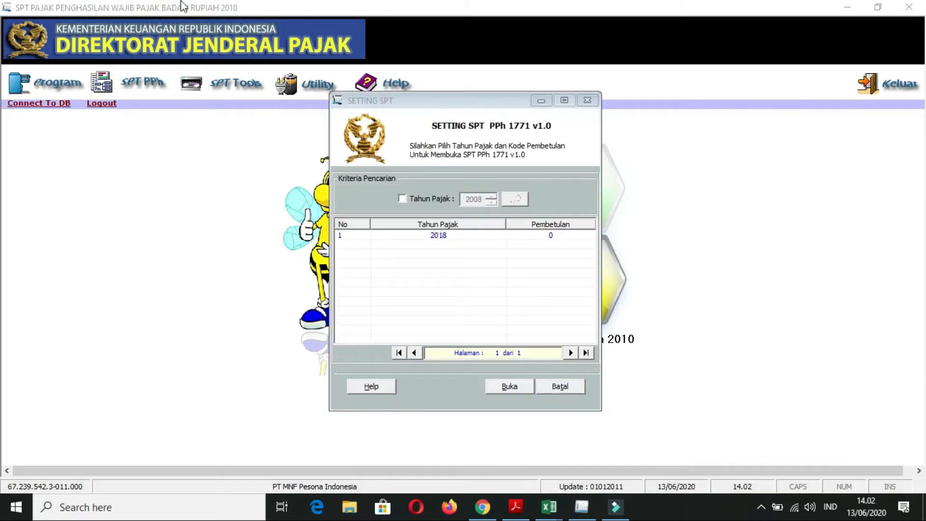
{"action": "left_click", "coordinate": [458, 234]}
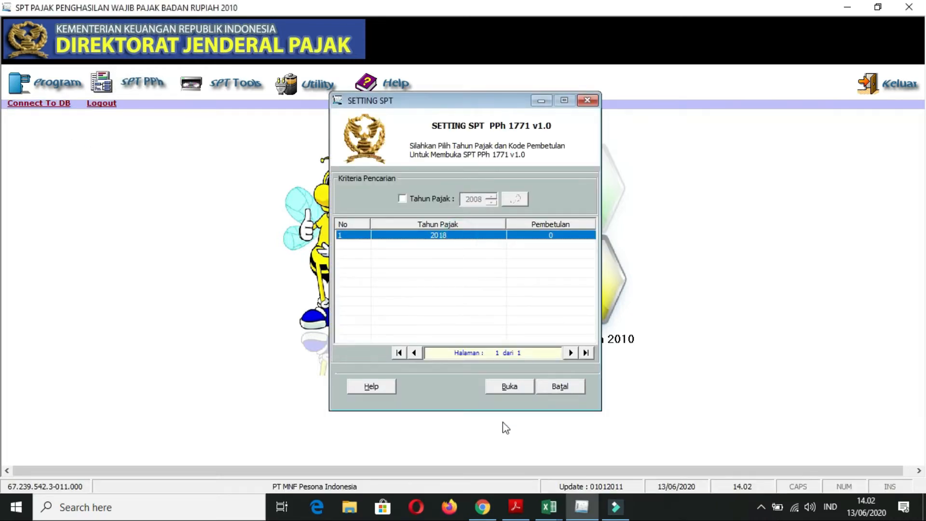
{"action": "left_click", "coordinate": [516, 389]}
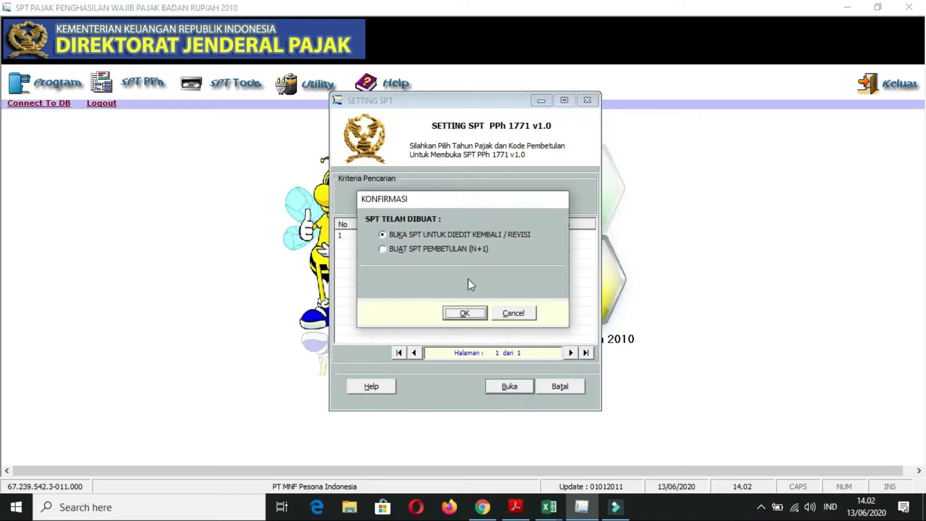
{"action": "left_click", "coordinate": [480, 309]}
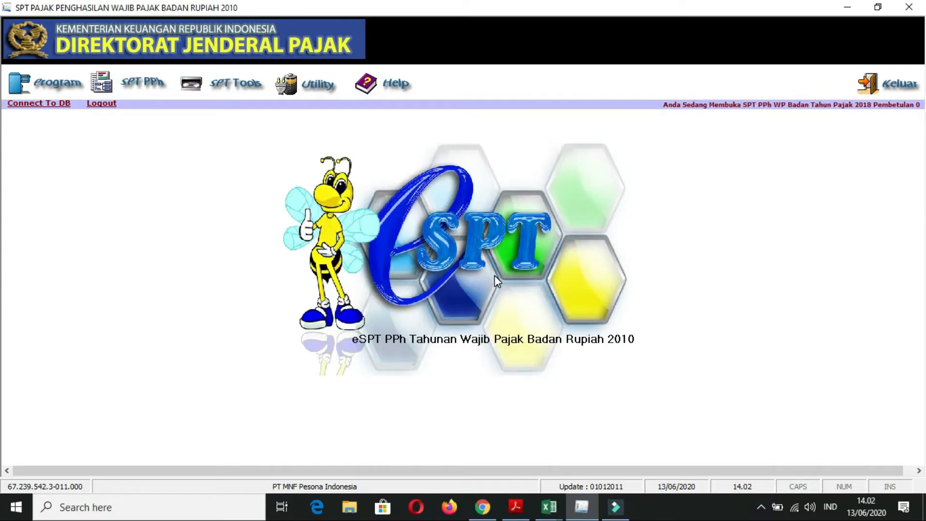
Step: Open the special attachment Daftar Penyusutan dan Amortisasi Fiskal for the 2018 return
{"action": "left_click", "coordinate": [133, 89]}
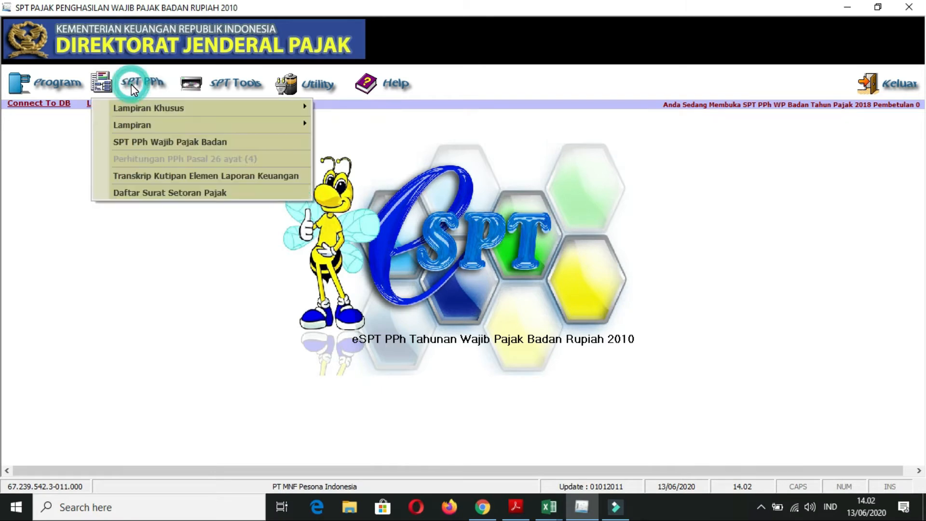
{"action": "mouse_move", "coordinate": [197, 108]}
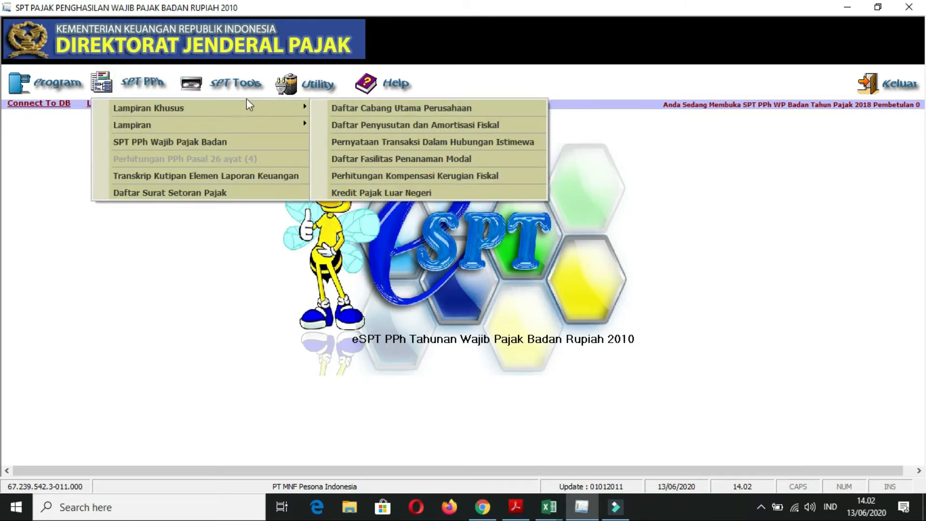
{"action": "left_click", "coordinate": [398, 126]}
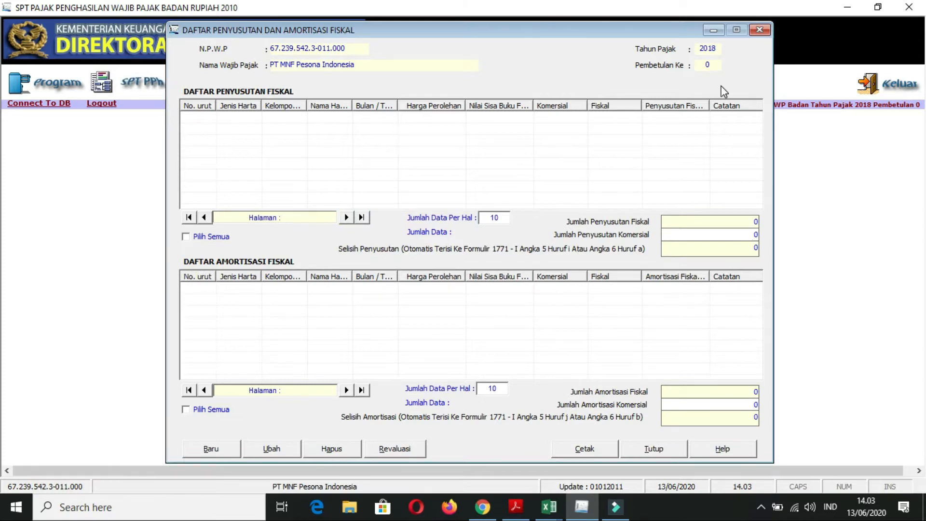
Step: Examine the new depreciation/amortisation entry form and its Jenis Harta options, and close the form and the list without saving
{"action": "left_click", "coordinate": [223, 448]}
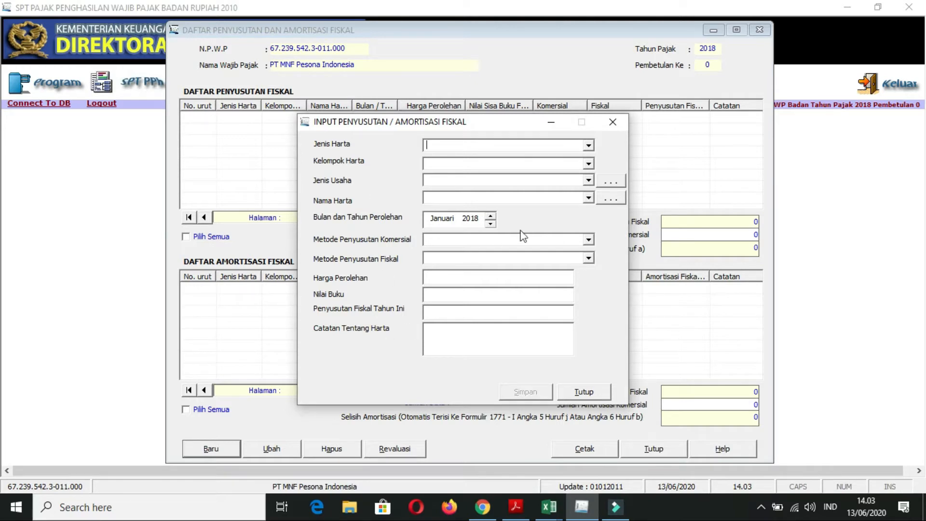
{"action": "left_click", "coordinate": [588, 146]}
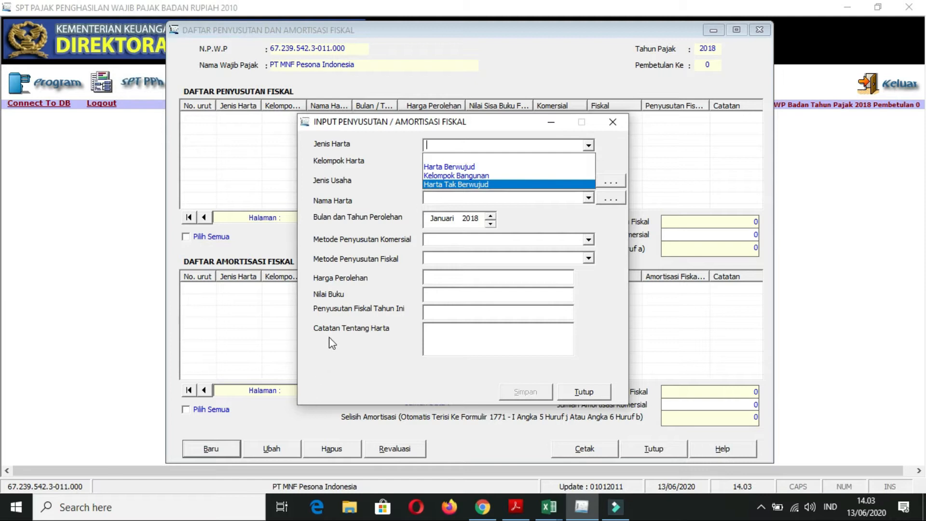
{"action": "left_click", "coordinate": [391, 347]}
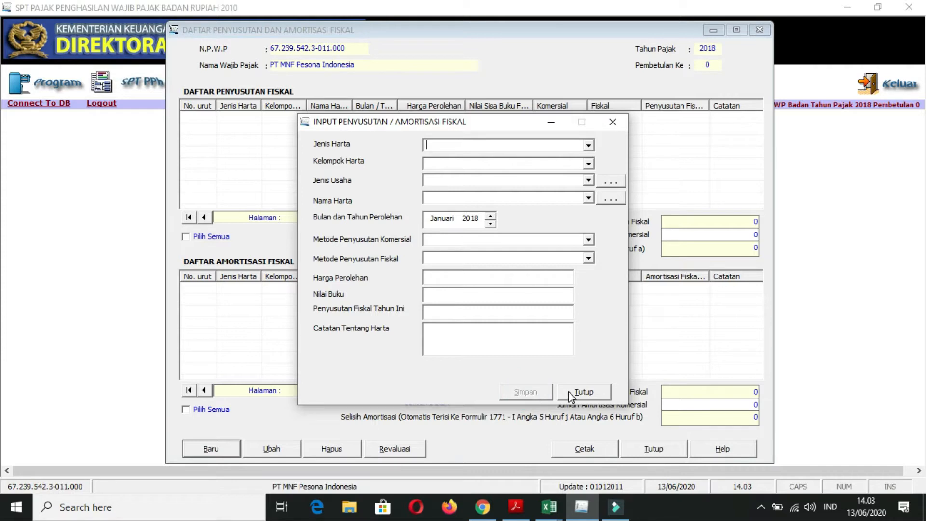
{"action": "left_click", "coordinate": [607, 393]}
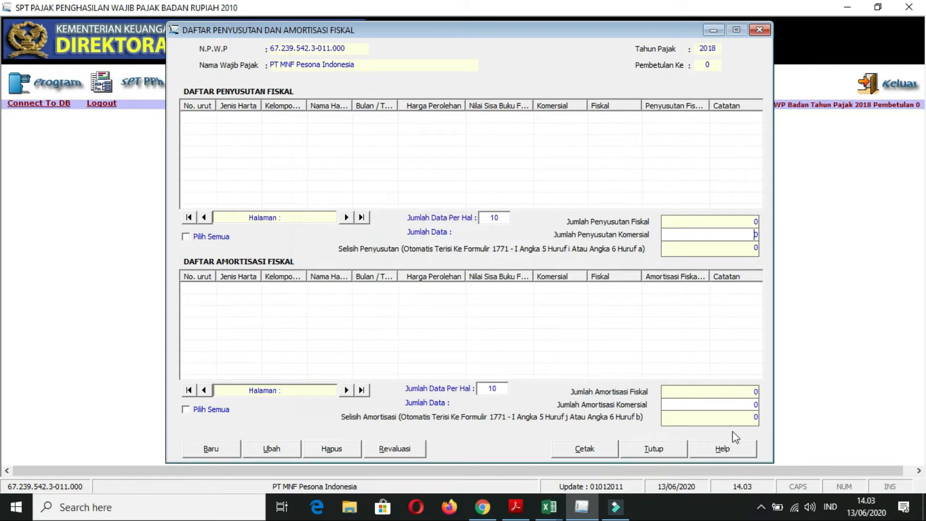
{"action": "left_click", "coordinate": [759, 30]}
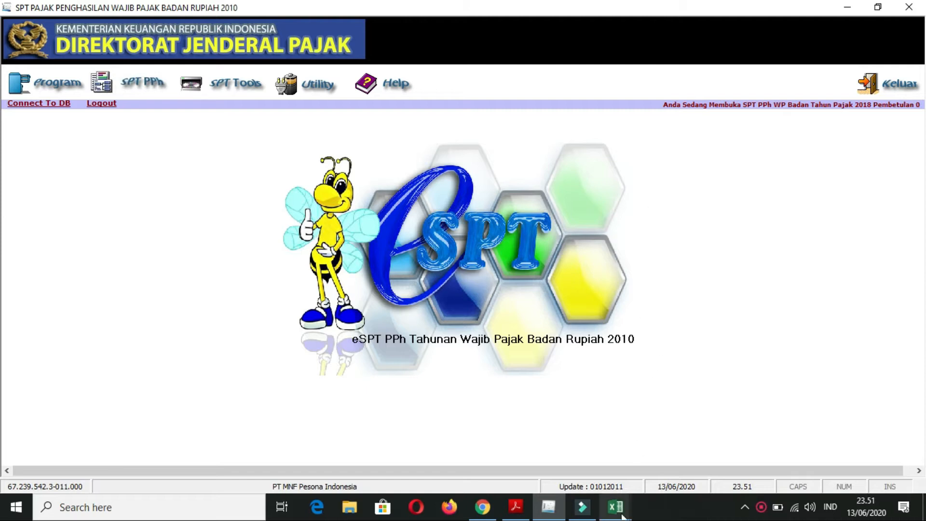
Step: Switch to Excel, show the Fixed Assets sheet of "Aktiva tetap & daftar krdit pjk", and bring up the "Excel Penyusutan PT MNF Pesona Indonesia" workbook
{"action": "mouse_move", "coordinate": [621, 515]}
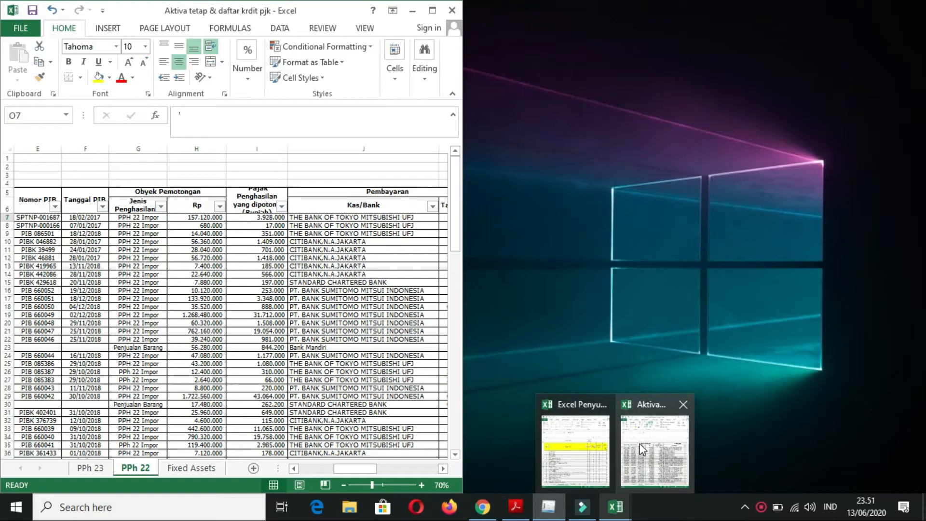
{"action": "left_click", "coordinate": [639, 444]}
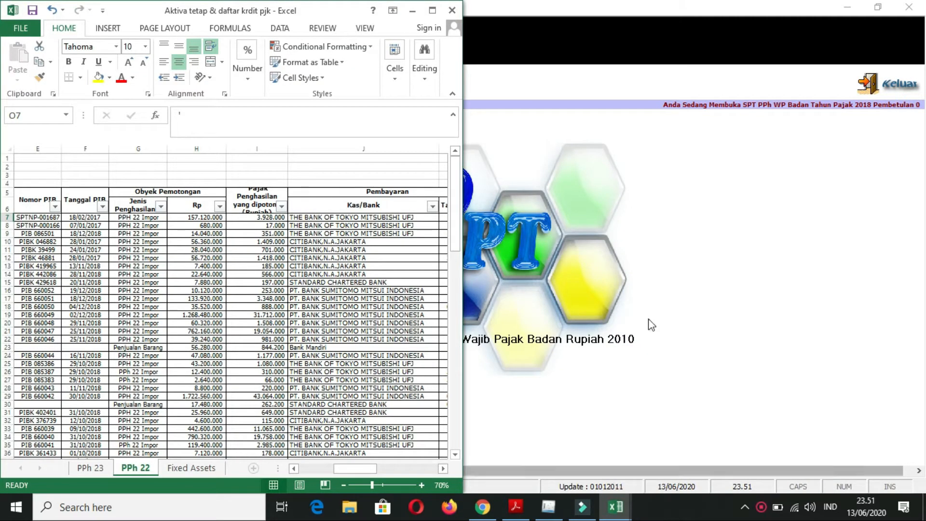
{"action": "left_click", "coordinate": [192, 467]}
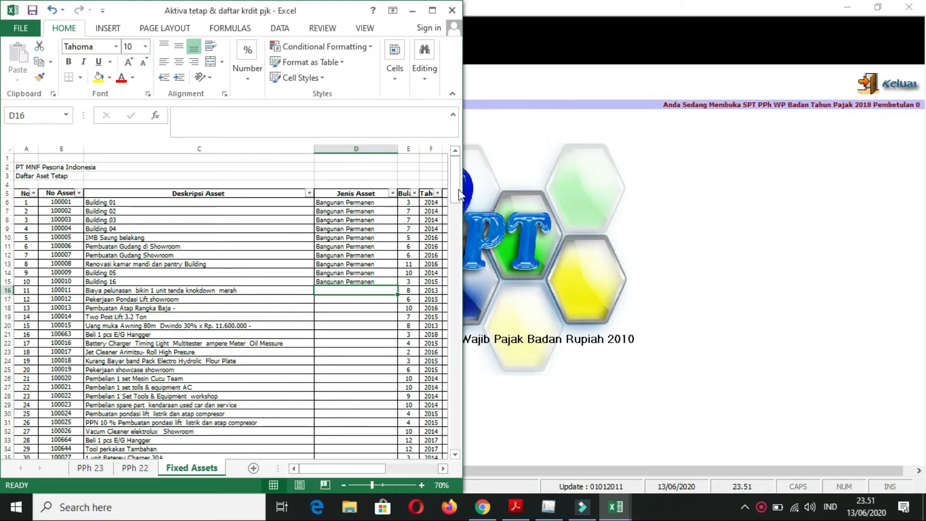
{"action": "mouse_move", "coordinate": [456, 181]}
{"action": "left_mouse_down"}
{"action": "mouse_move", "coordinate": [456, 211]}
{"action": "mouse_move", "coordinate": [456, 181]}
{"action": "left_mouse_up"}
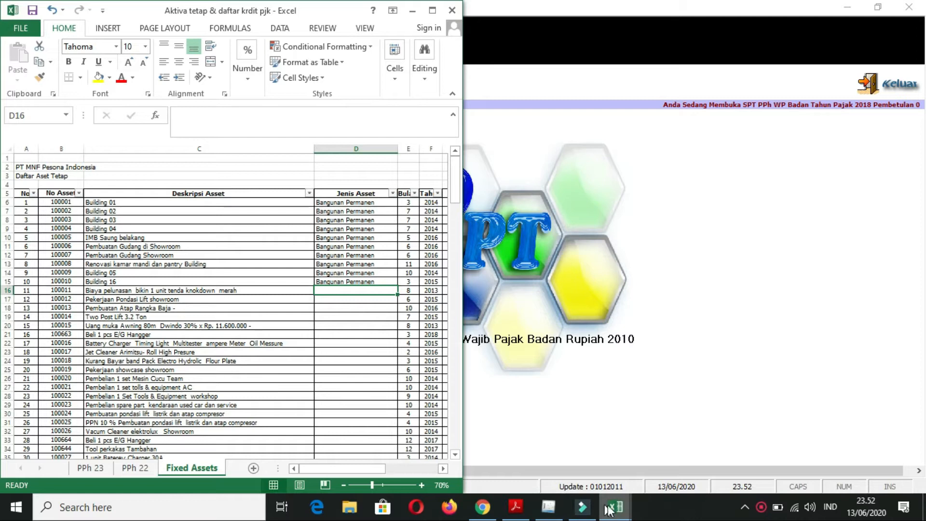
{"action": "mouse_move", "coordinate": [615, 511]}
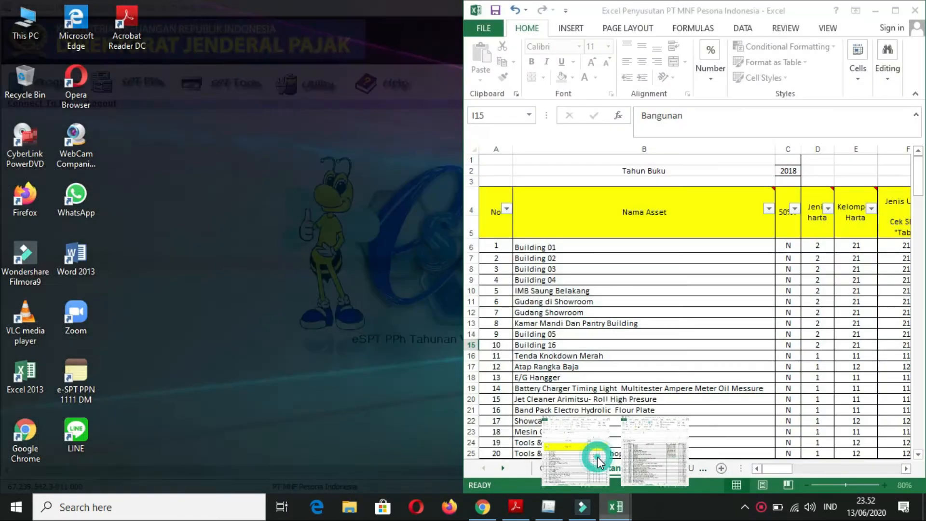
{"action": "left_click", "coordinate": [597, 457]}
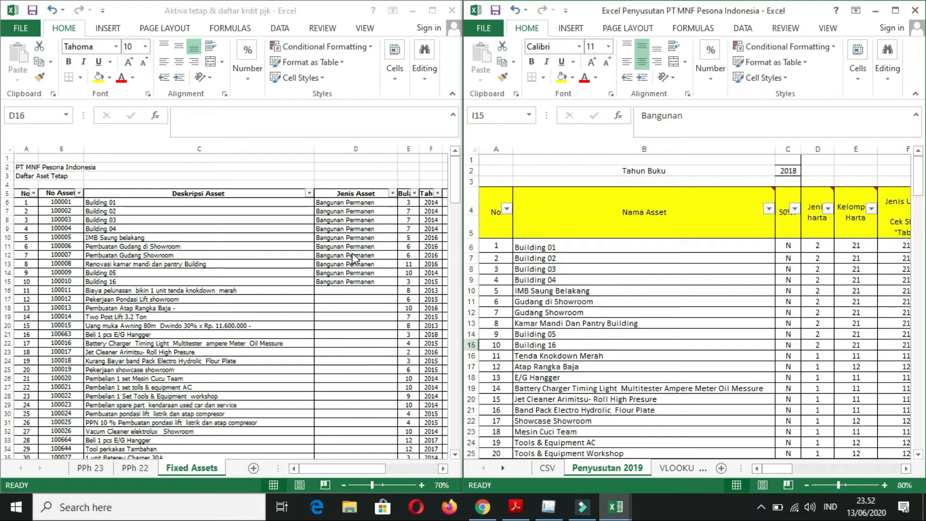
Step: Compare the pantry renovation and red knockdown tent descriptions in Fixed Assets with the shortened asset names in Penyusutan 2019
{"action": "left_click", "coordinate": [300, 171]}
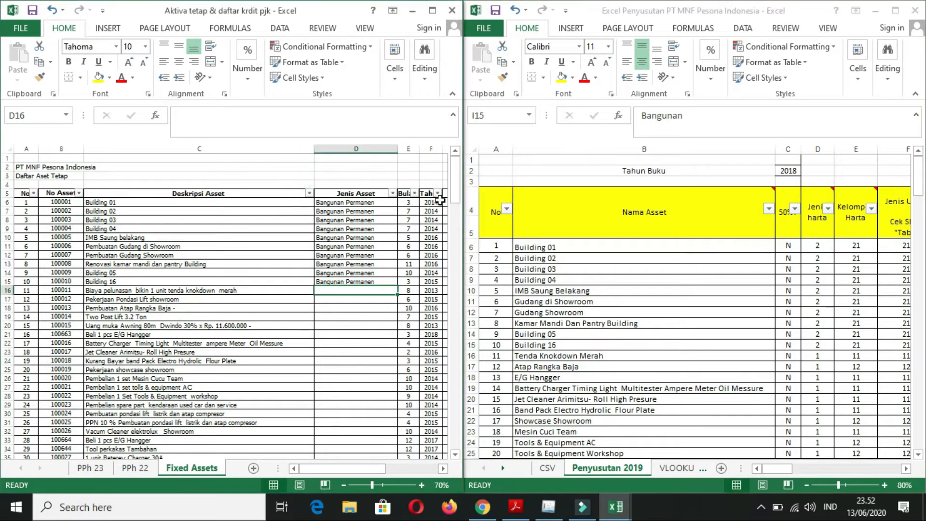
{"action": "mouse_move", "coordinate": [458, 183]}
{"action": "left_mouse_down"}
{"action": "mouse_move", "coordinate": [459, 191]}
{"action": "mouse_move", "coordinate": [460, 179]}
{"action": "left_mouse_up"}
{"action": "left_click", "coordinate": [170, 263]}
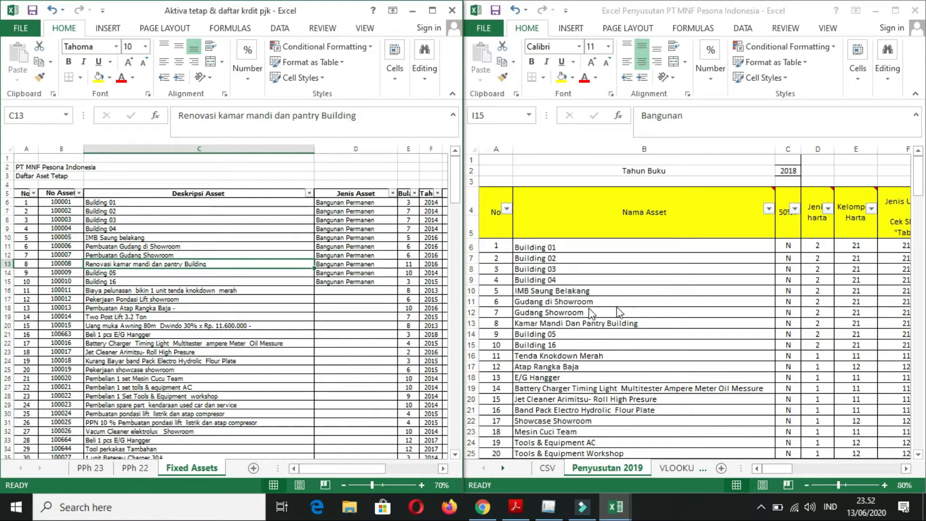
{"action": "left_click", "coordinate": [202, 290]}
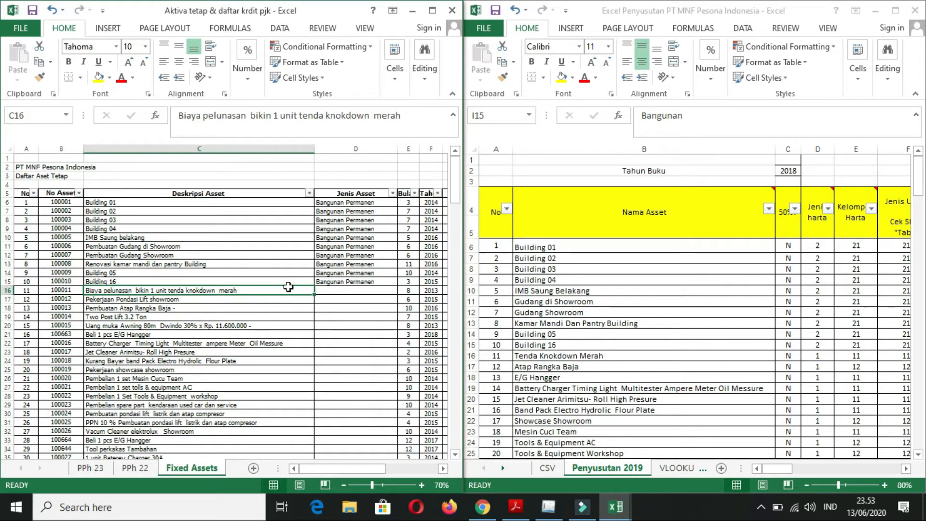
Step: Search the Deskripsi Asset filter list for "biaya" and leave the filter unapplied
{"action": "left_click", "coordinate": [309, 193]}
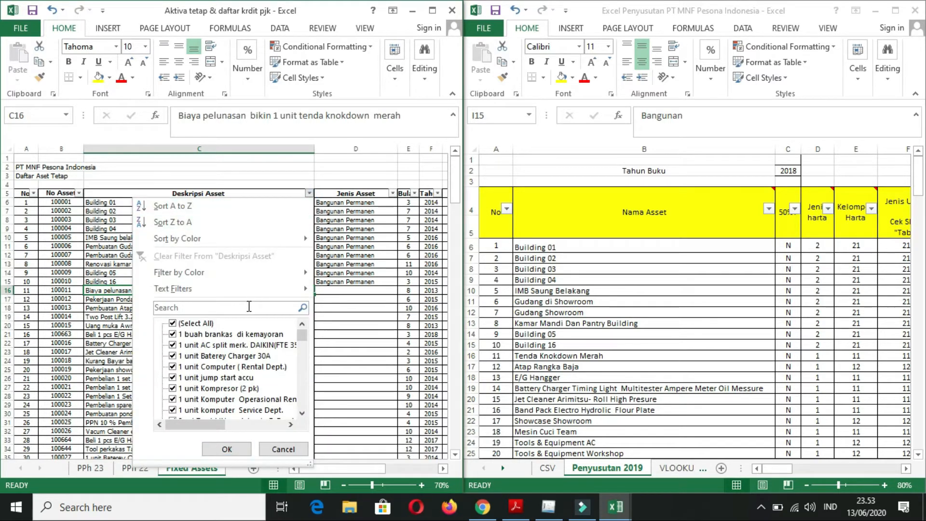
{"action": "left_click", "coordinate": [250, 308]}
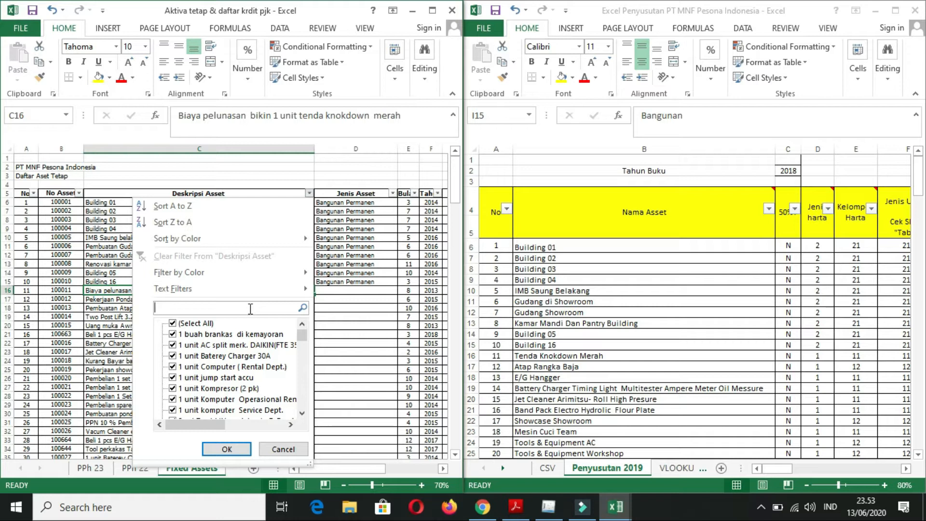
{"action": "type", "text": "biaya"}
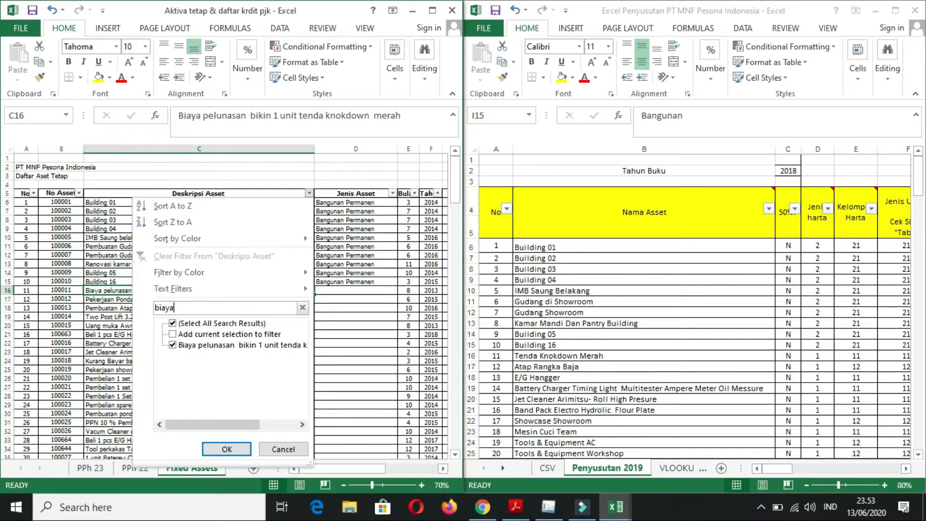
{"action": "left_click", "coordinate": [172, 345]}
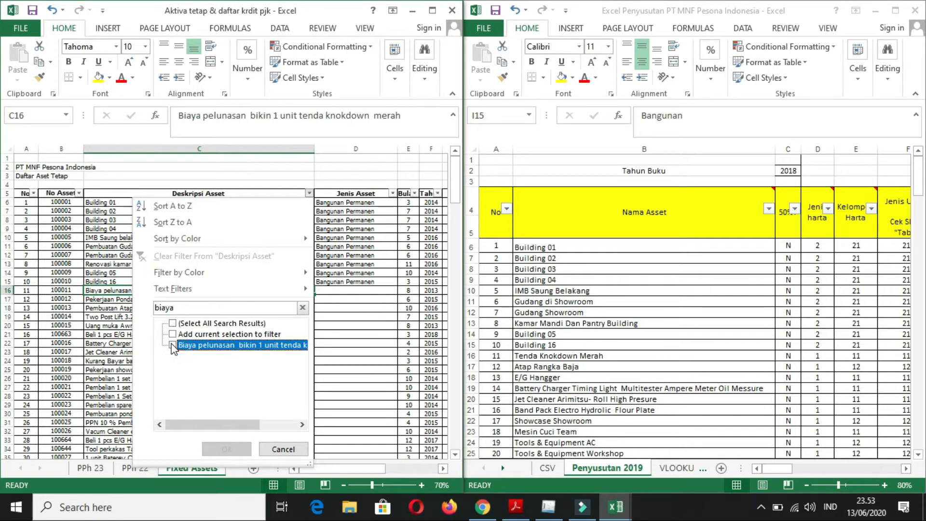
{"action": "left_click", "coordinate": [360, 408]}
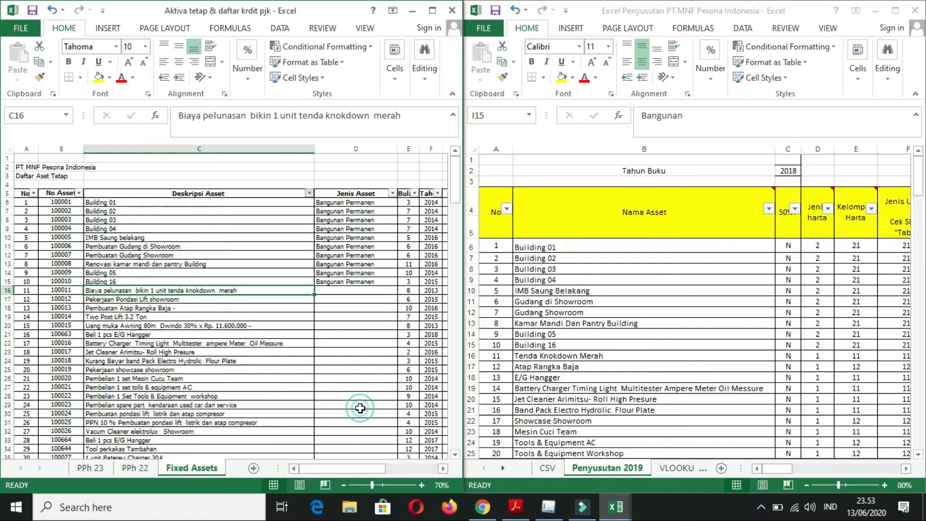
{"action": "left_click", "coordinate": [308, 193]}
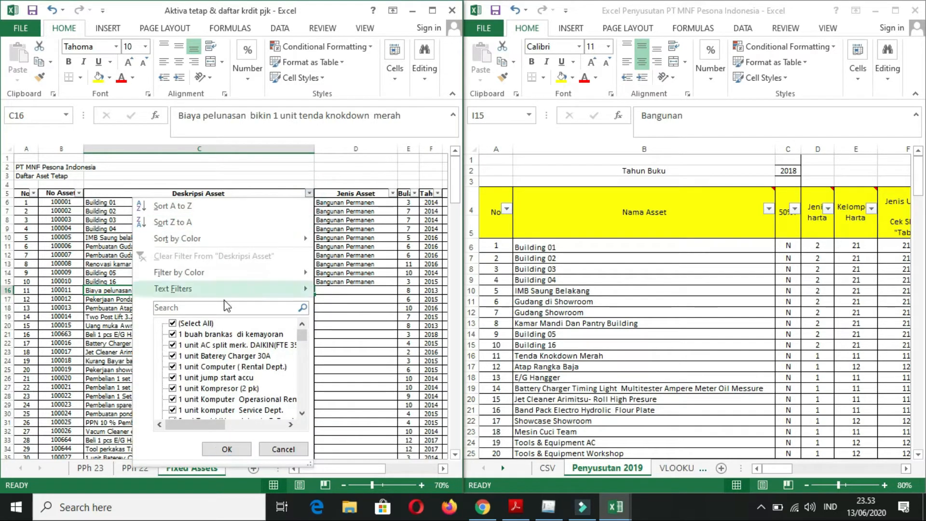
{"action": "left_click", "coordinate": [238, 307]}
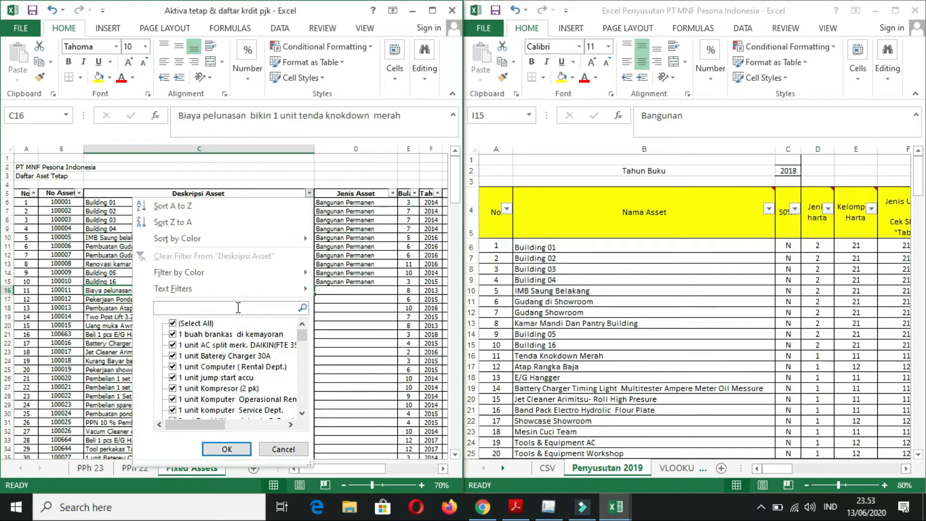
{"action": "type", "text": "biaya"}
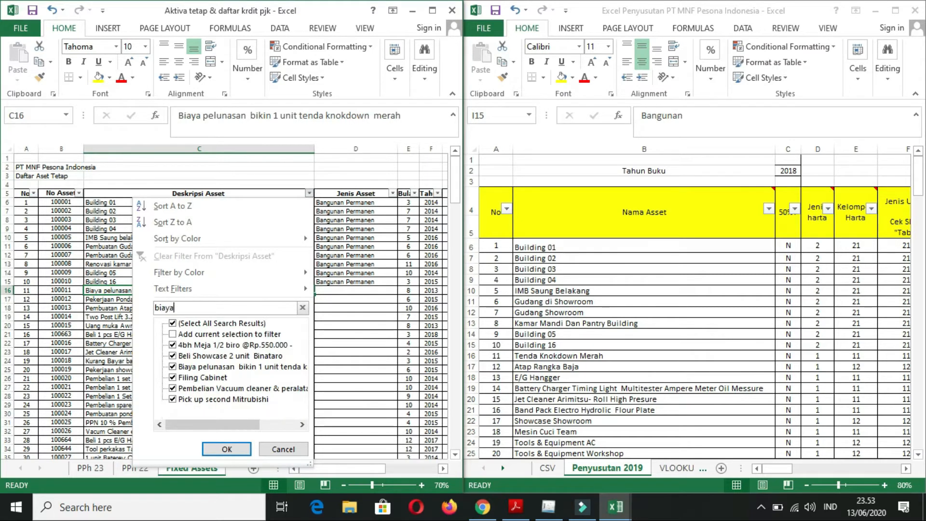
{"action": "left_click", "coordinate": [291, 448]}
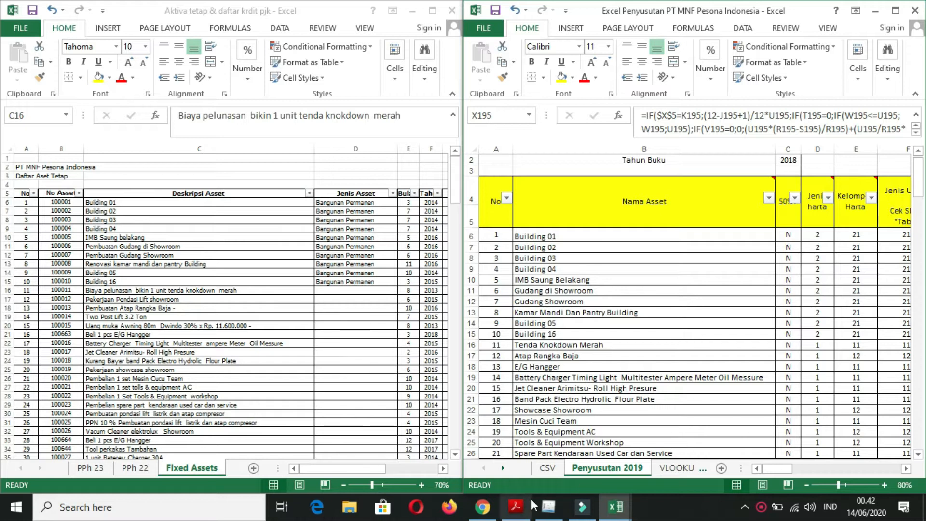
Step: Switch to Acrobat Reader and bring up PMK.03-2009.pdf with the Jenis Usaha and Jenis Harta table
{"action": "left_click", "coordinate": [516, 505]}
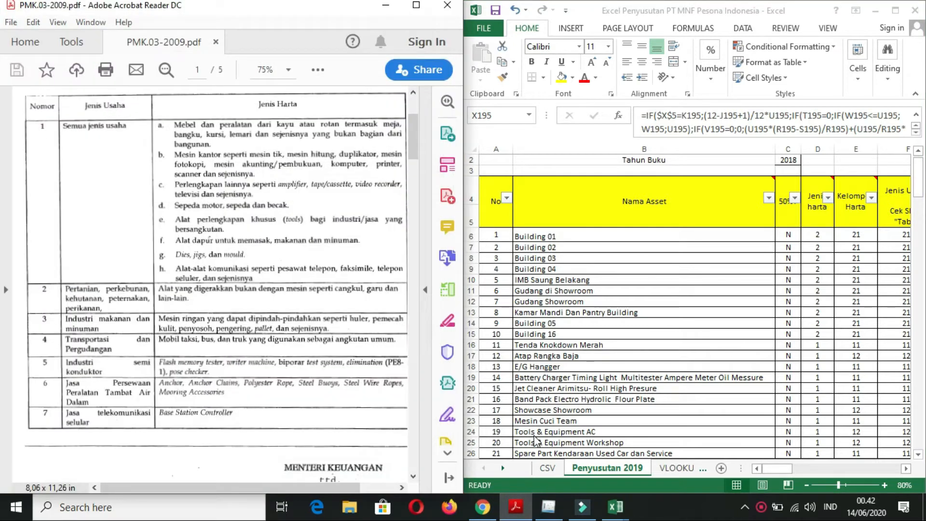
Step: Compare the Komputer + Printer + Modem External asset's group and Jenis in Penyusutan 2019 with the Kelompok 1 list in PMK.03-2009.pdf
{"action": "left_click_drag", "start_coordinate": [415, 144], "coordinate": [415, 126]}
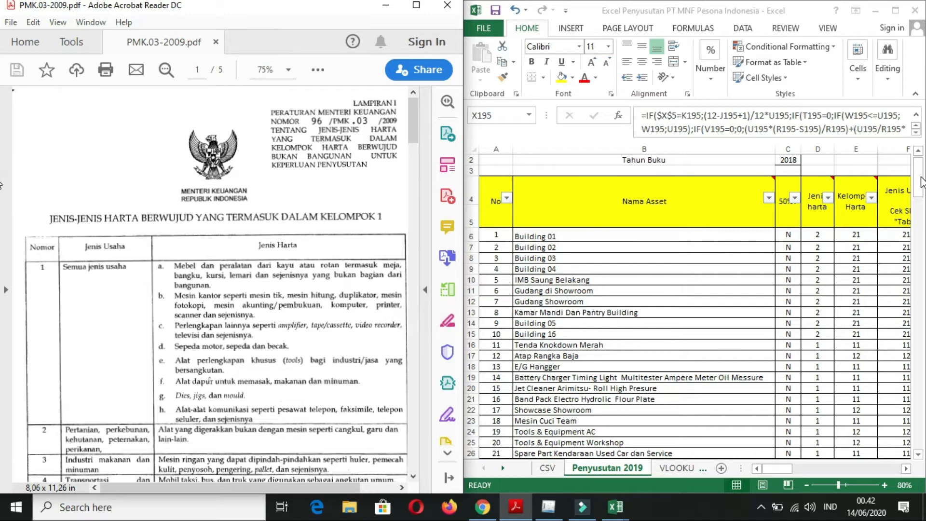
{"action": "left_click_drag", "start_coordinate": [921, 182], "coordinate": [924, 254]}
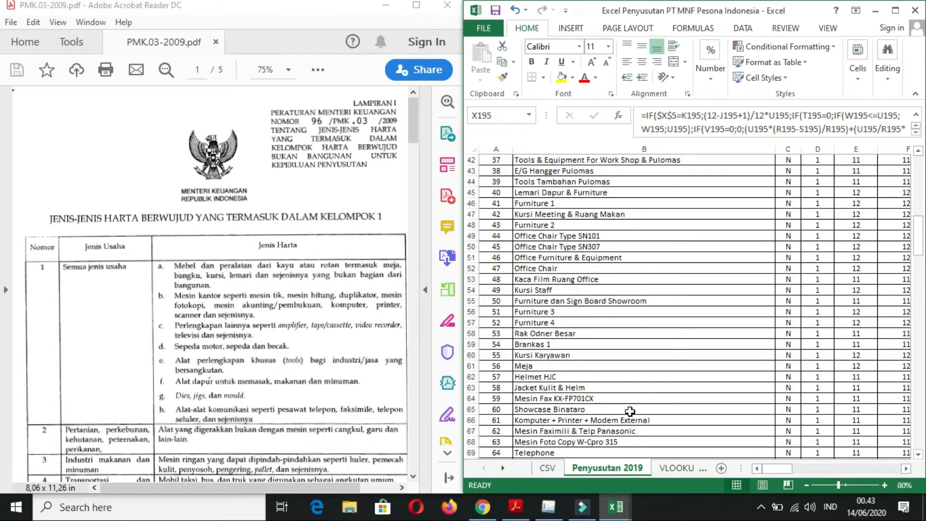
{"action": "left_click", "coordinate": [613, 420]}
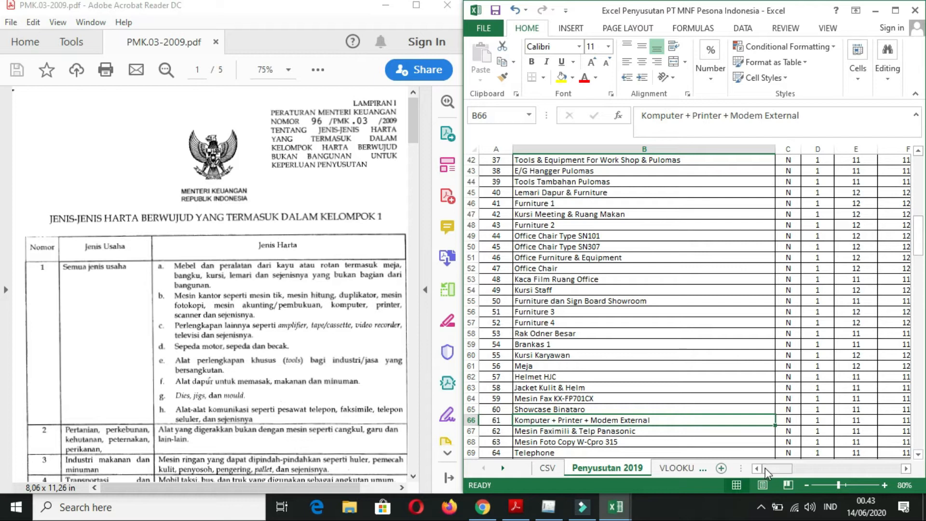
{"action": "mouse_move", "coordinate": [768, 470]}
{"action": "left_mouse_down"}
{"action": "mouse_move", "coordinate": [792, 471]}
{"action": "mouse_move", "coordinate": [776, 475]}
{"action": "left_mouse_up"}
{"action": "left_click", "coordinate": [904, 471]}
{"action": "left_click", "coordinate": [905, 471]}
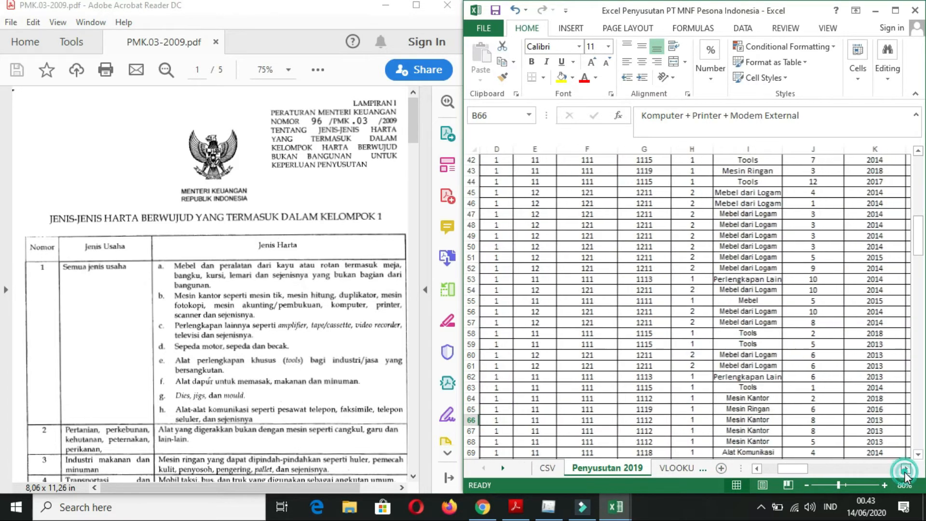
{"action": "left_click", "coordinate": [905, 471]}
{"action": "left_click", "coordinate": [712, 430]}
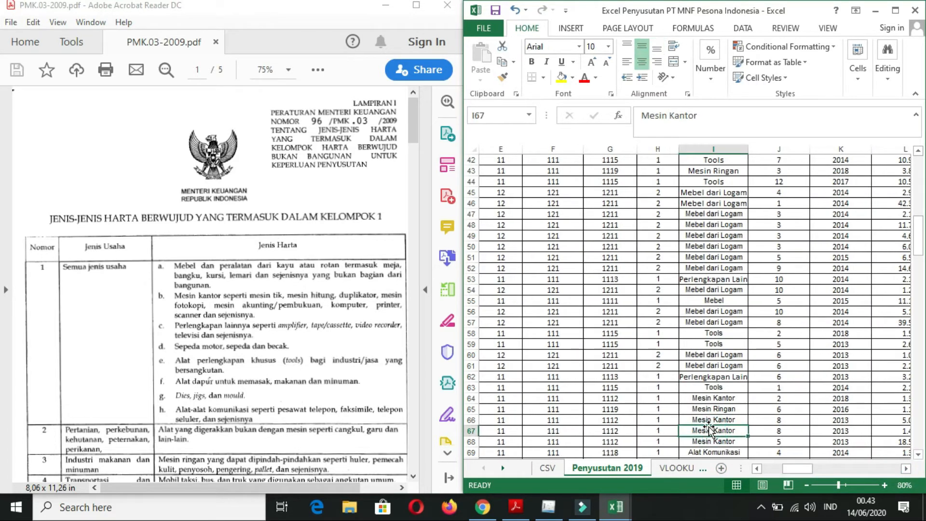
{"action": "left_click", "coordinate": [655, 420]}
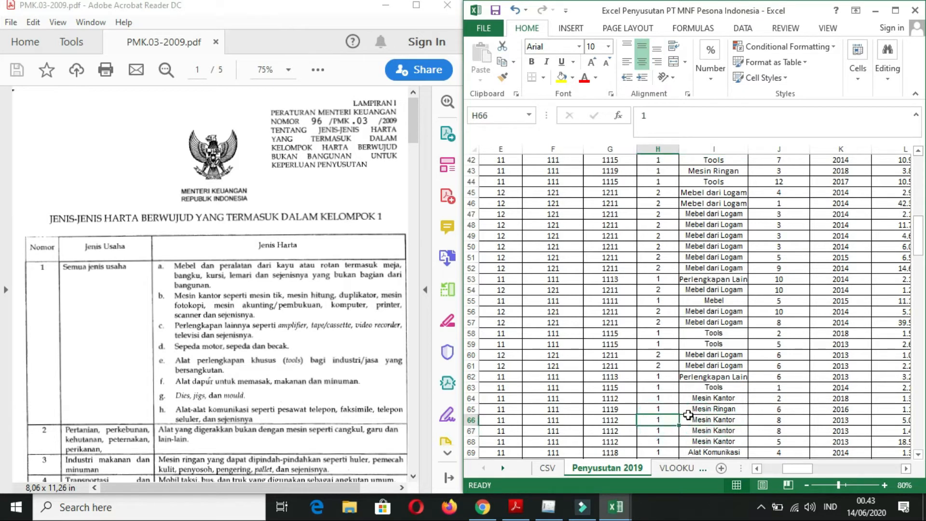
{"action": "left_click", "coordinate": [704, 420]}
{"action": "left_click", "coordinate": [756, 468]}
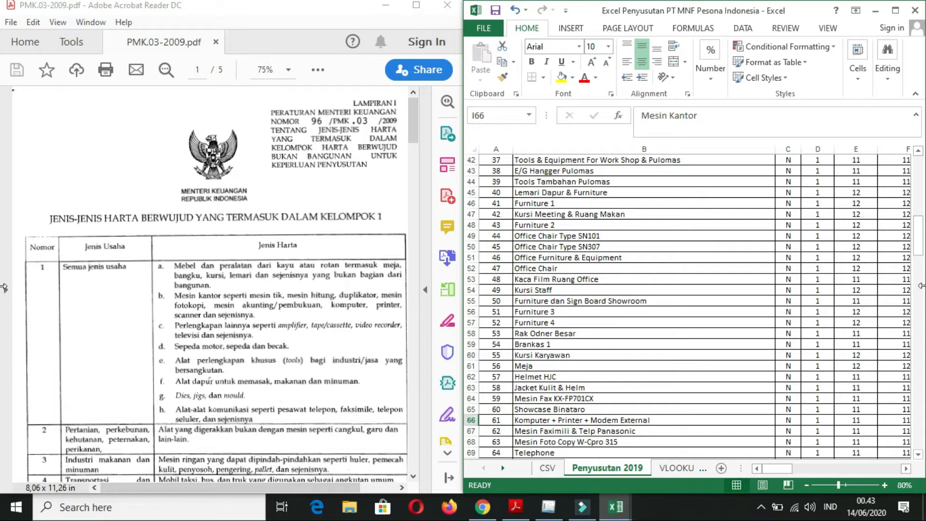
Step: Check the Kelompok Harta and Jenis assigned to the Telephone asset in Penyusutan 2019
{"action": "left_click_drag", "start_coordinate": [921, 228], "coordinate": [920, 234]}
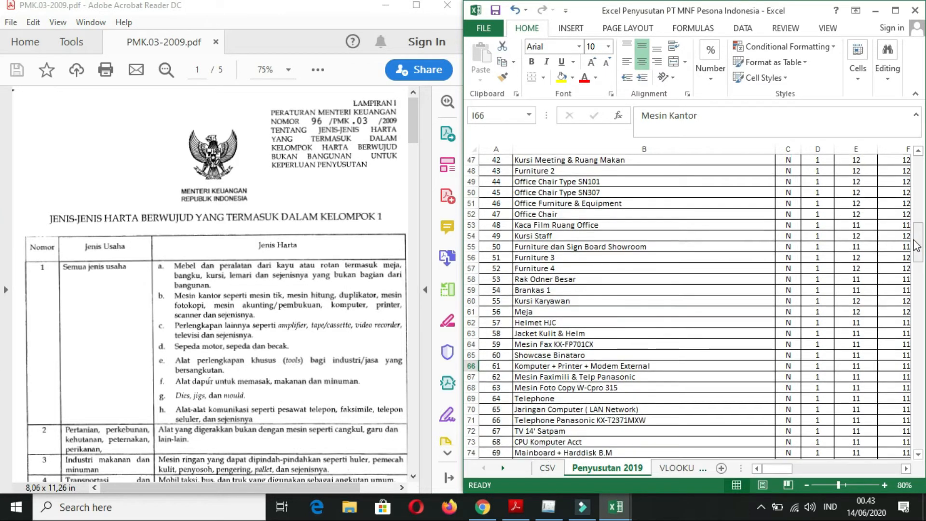
{"action": "left_click", "coordinate": [666, 398]}
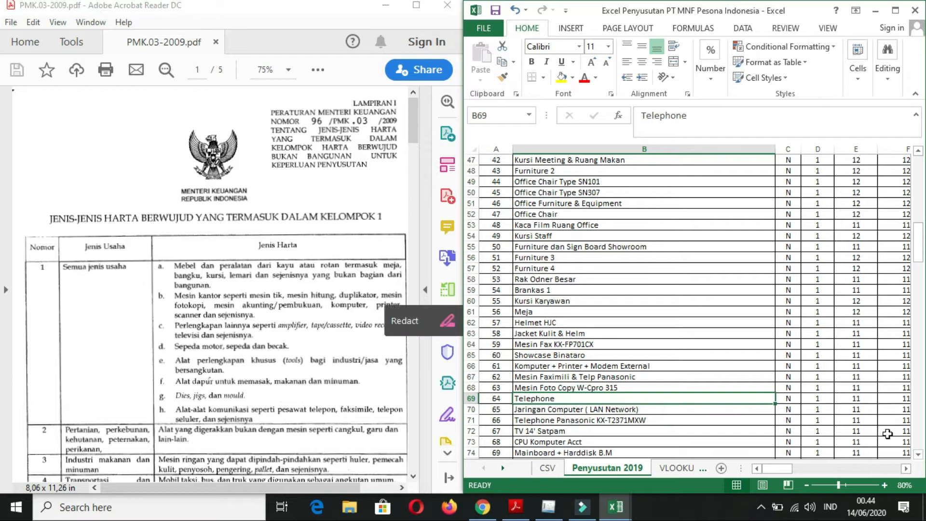
{"action": "left_click_drag", "start_coordinate": [778, 464], "coordinate": [775, 411]}
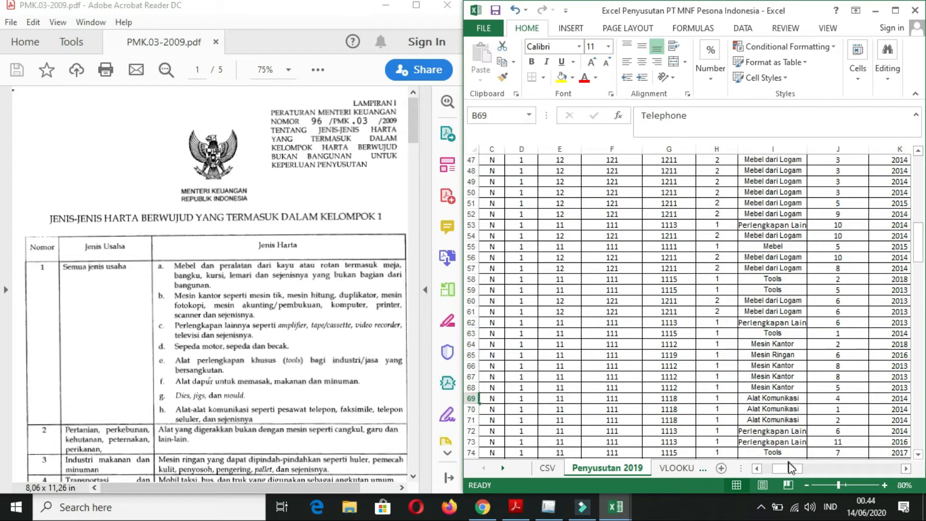
{"action": "left_click_drag", "start_coordinate": [789, 466], "coordinate": [777, 466]}
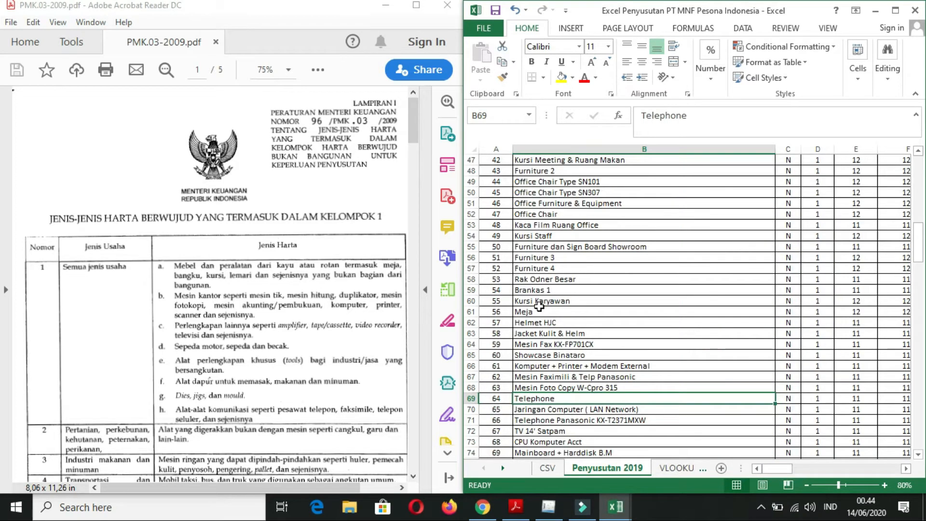
Step: Review the Kelompok 1 asset types in the PDF and find the Meja asset in Penyusutan 2019
{"action": "left_click", "coordinate": [412, 131]}
{"action": "left_click_drag", "start_coordinate": [413, 144], "coordinate": [413, 147]}
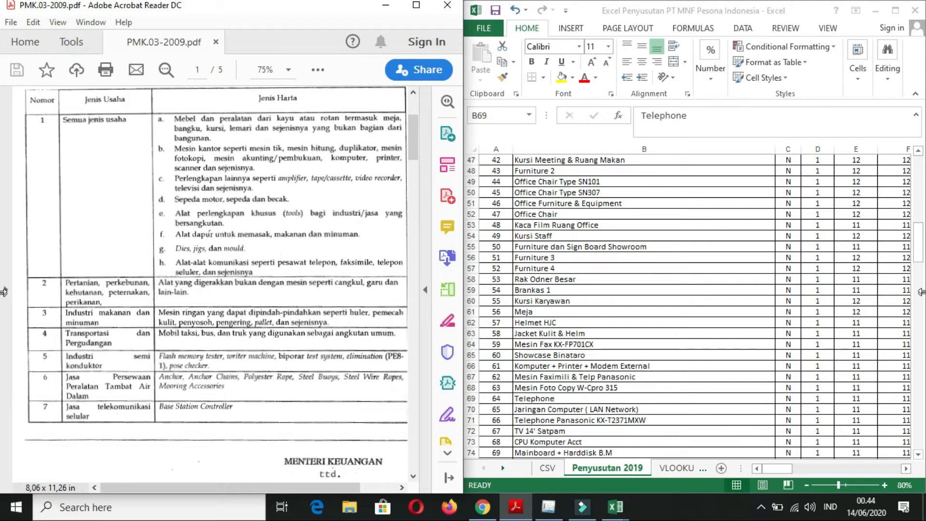
{"action": "left_click", "coordinate": [921, 261]}
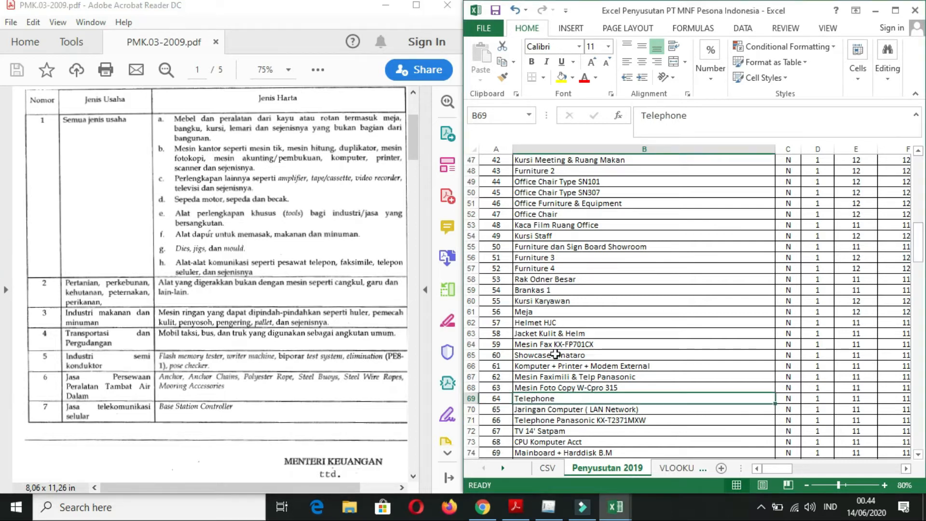
{"action": "left_click", "coordinate": [562, 315]}
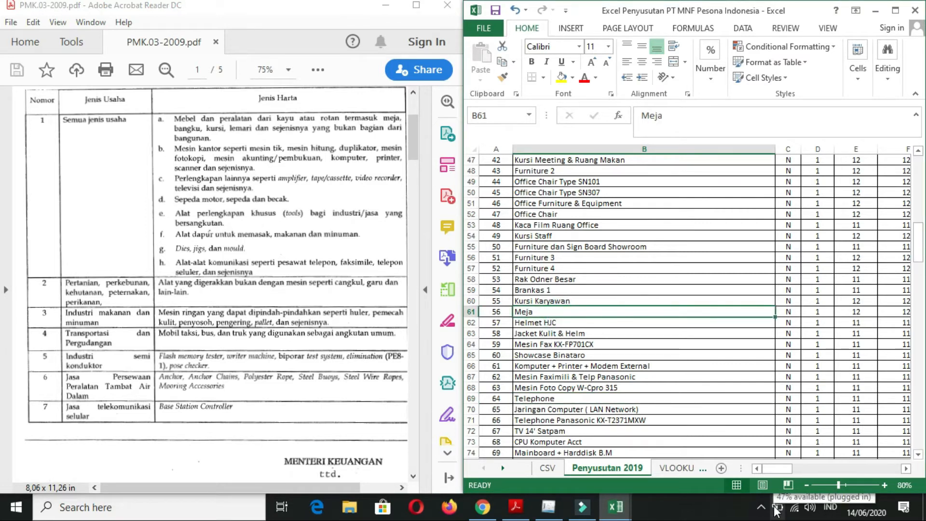
Step: Compare the Kelompok 2 furniture entry in PMK.03-2009.pdf with the Meja asset's group and Jenis in Penyusutan 2019
{"action": "left_click_drag", "start_coordinate": [413, 139], "coordinate": [409, 208]}
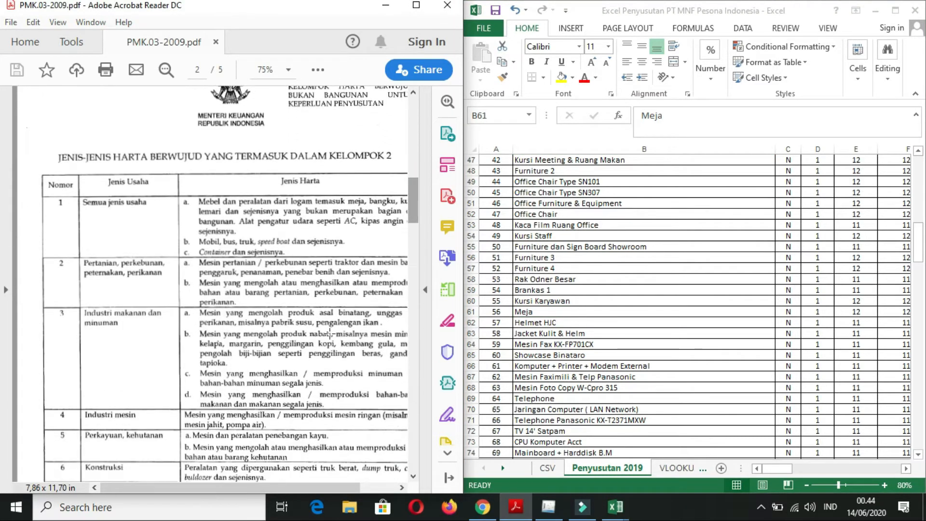
{"action": "left_click_drag", "start_coordinate": [271, 483], "coordinate": [285, 484]}
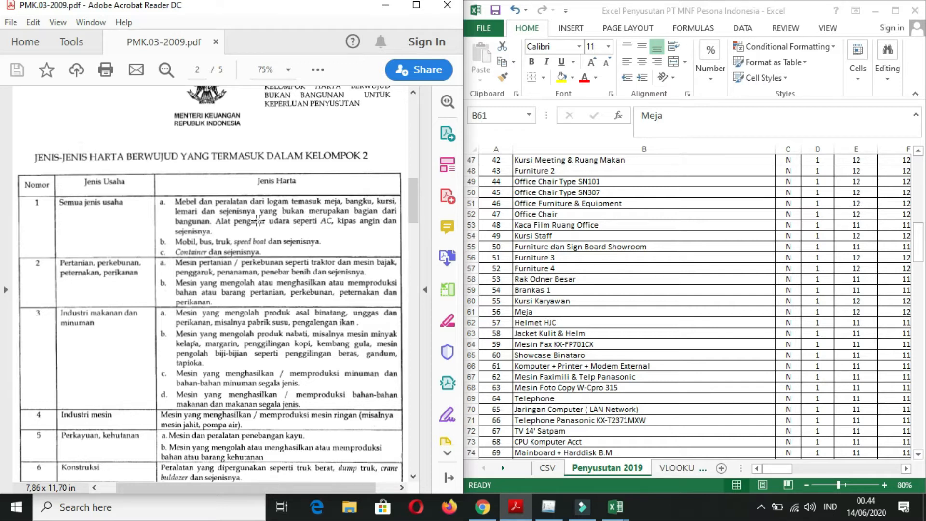
{"action": "left_click", "coordinate": [785, 471]}
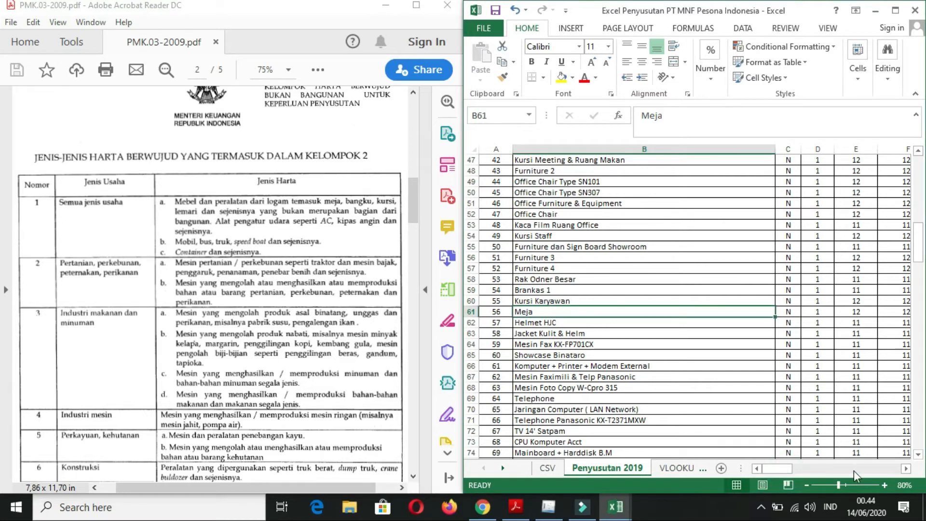
{"action": "left_click", "coordinate": [906, 468]}
{"action": "left_click", "coordinate": [906, 468]}
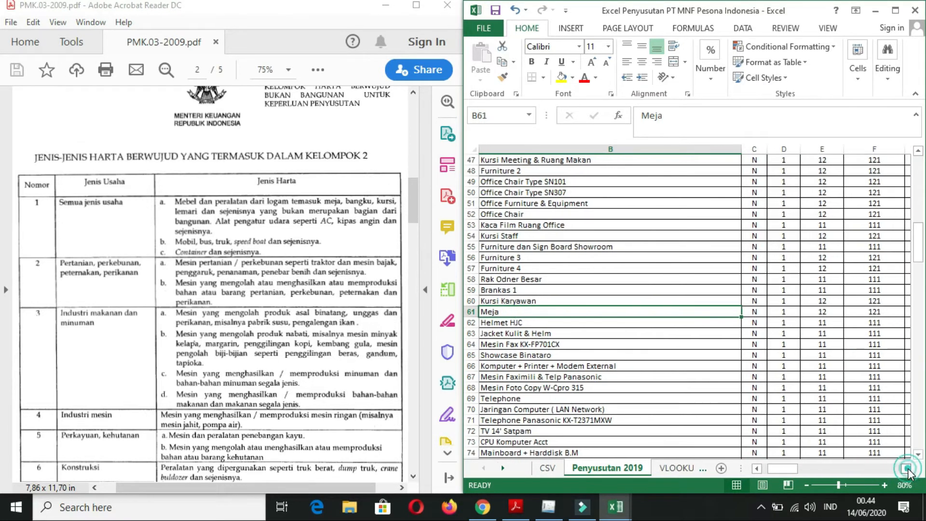
{"action": "left_click", "coordinate": [906, 468]}
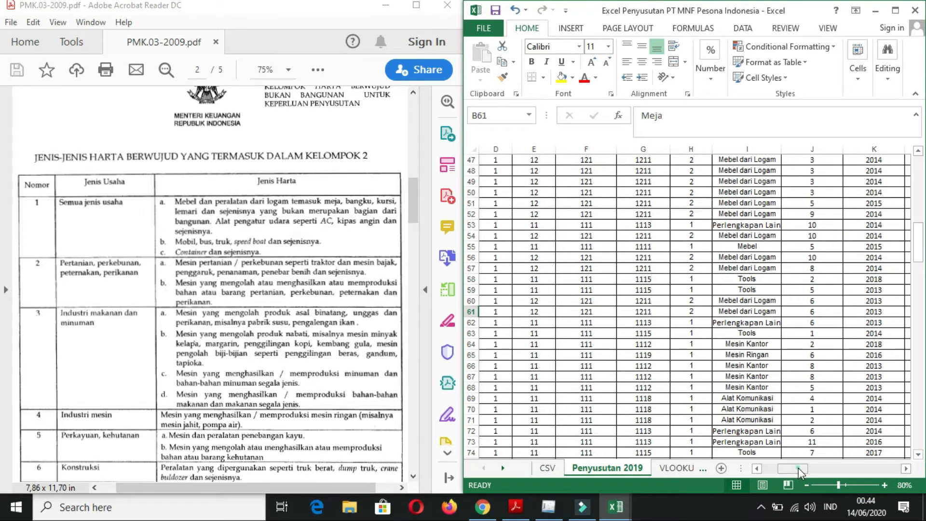
{"action": "left_click", "coordinate": [756, 469]}
{"action": "left_click", "coordinate": [756, 469]}
{"action": "left_click", "coordinate": [756, 469]}
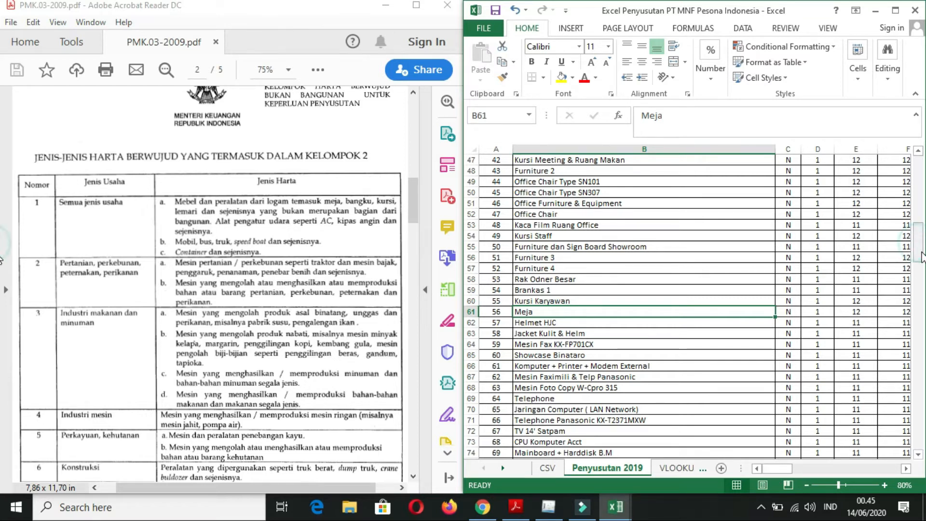
Step: Locate the empty Masa Manfaat and Tarif Fiskal columns at the first asset row of Penyusutan 2019
{"action": "scroll", "coordinate": [921, 255], "scroll_direction": "down", "scroll_amount": 2}
{"action": "left_click_drag", "start_coordinate": [920, 255], "coordinate": [921, 193]}
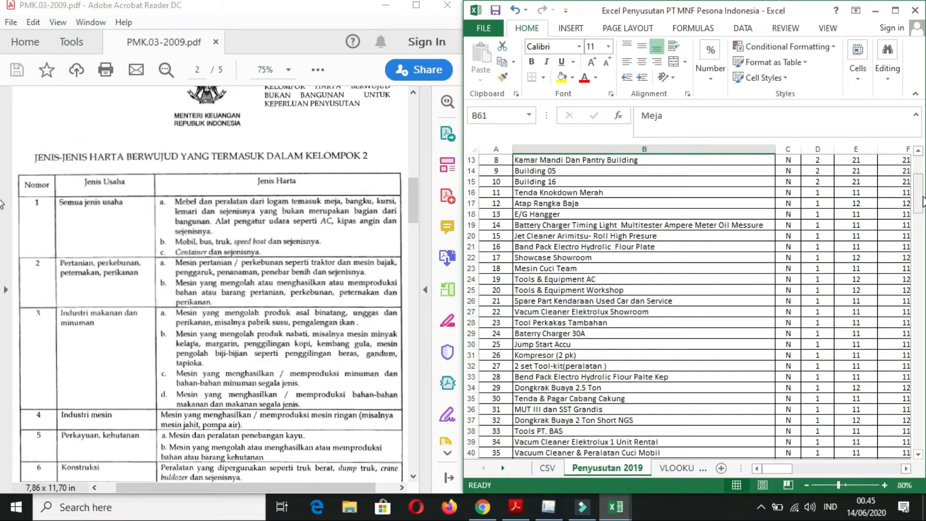
{"action": "left_click_drag", "start_coordinate": [922, 202], "coordinate": [922, 193]}
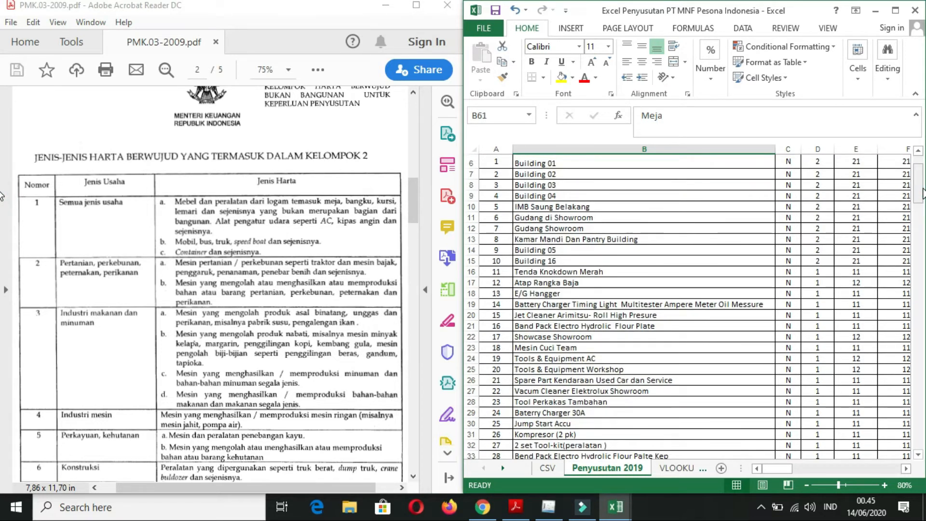
{"action": "left_click", "coordinate": [919, 195]}
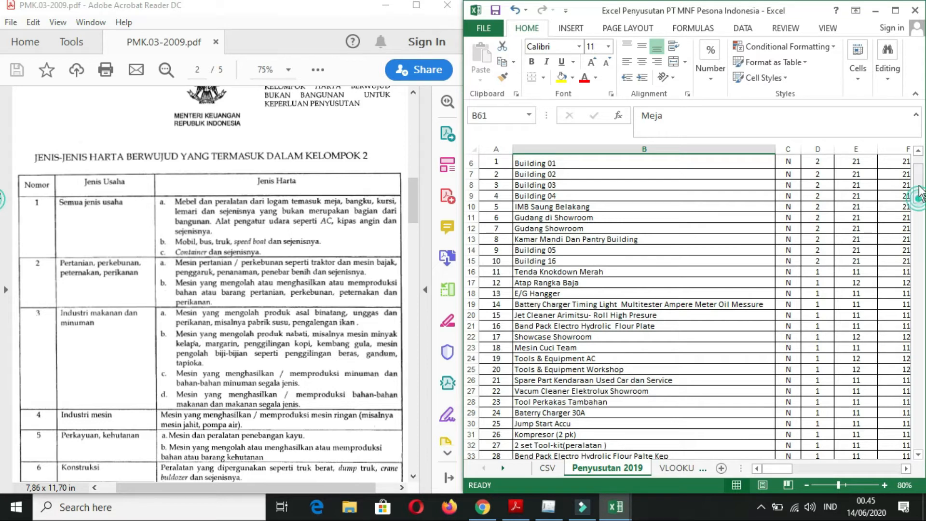
{"action": "left_click_drag", "start_coordinate": [919, 194], "coordinate": [919, 186]}
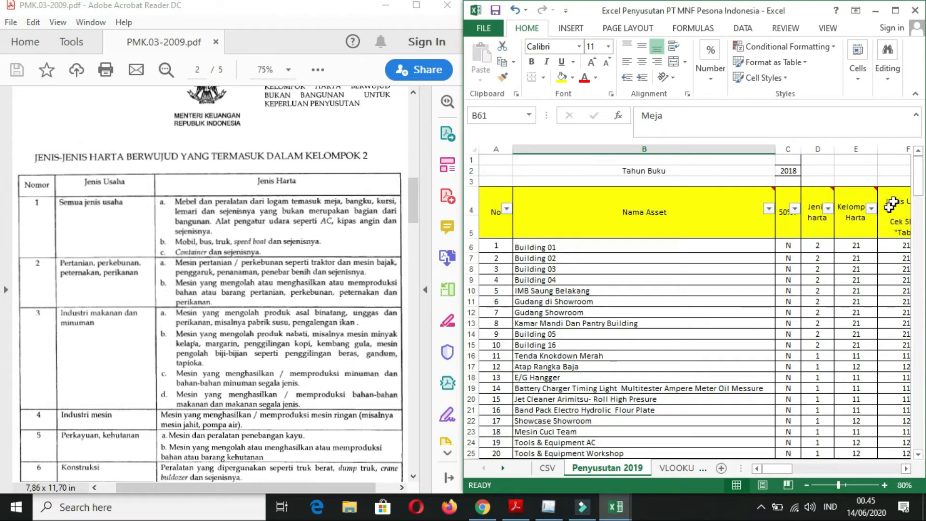
{"action": "left_click", "coordinate": [906, 468]}
{"action": "left_click_drag", "start_coordinate": [906, 473], "coordinate": [906, 472]}
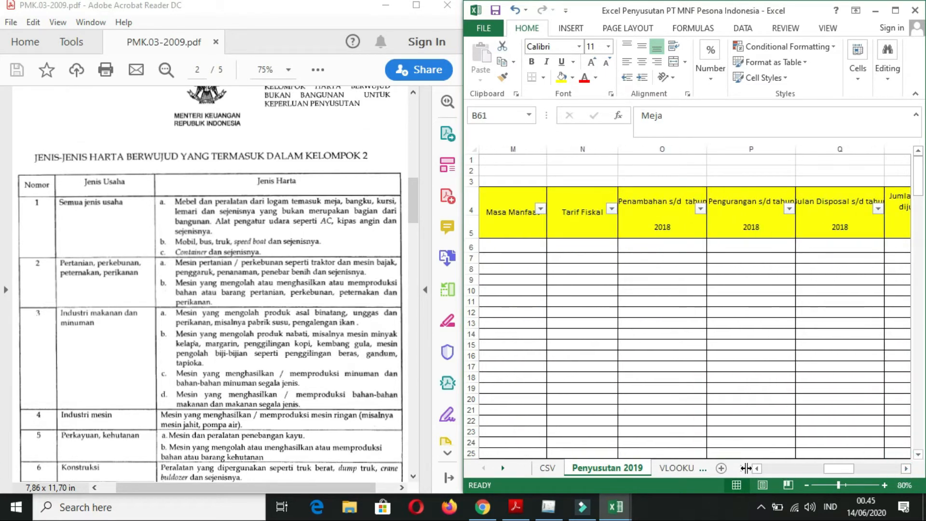
{"action": "left_click_drag", "start_coordinate": [750, 470], "coordinate": [750, 470]}
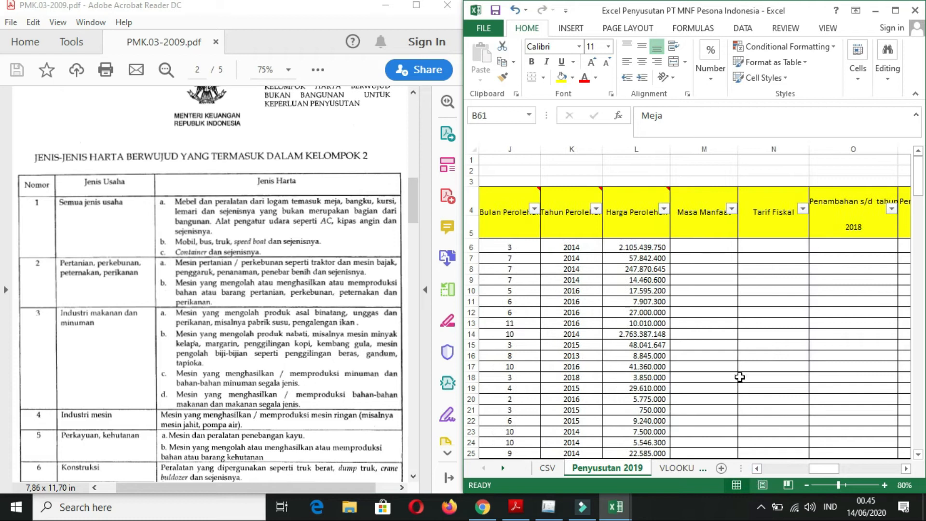
{"action": "left_click", "coordinate": [716, 248]}
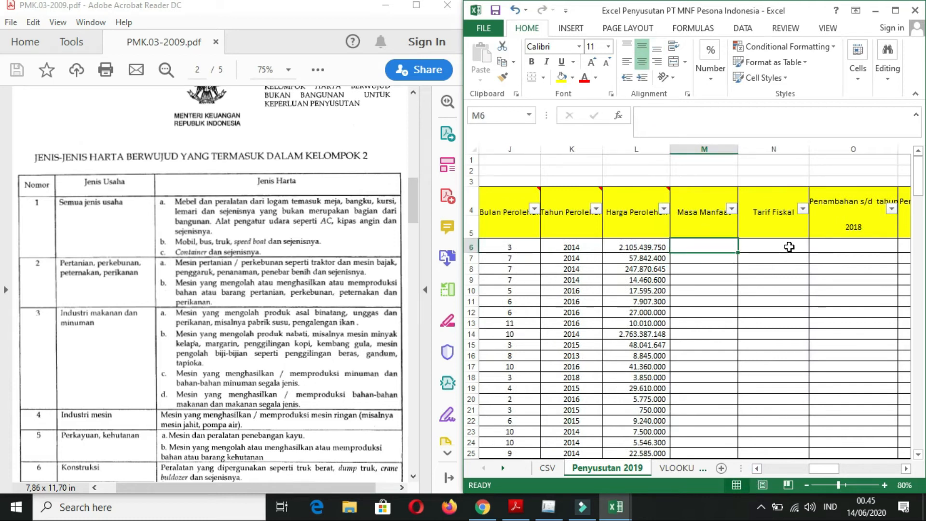
{"action": "left_click", "coordinate": [789, 246]}
Step: Start a VLOOKUP formula in cell M6, the first Masa Manfaat cell
{"action": "left_click", "coordinate": [717, 247]}
{"action": "type", "text": "=vlook"}
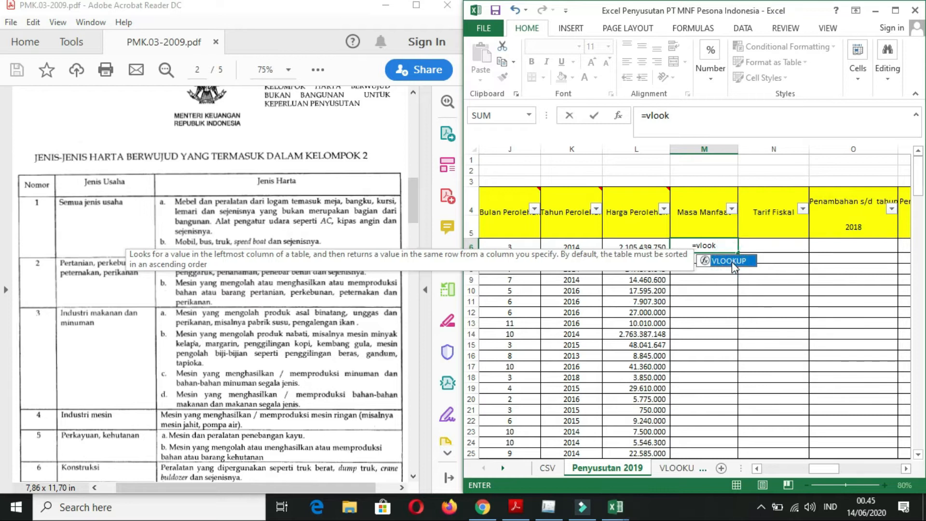
{"action": "left_click", "coordinate": [727, 247]}
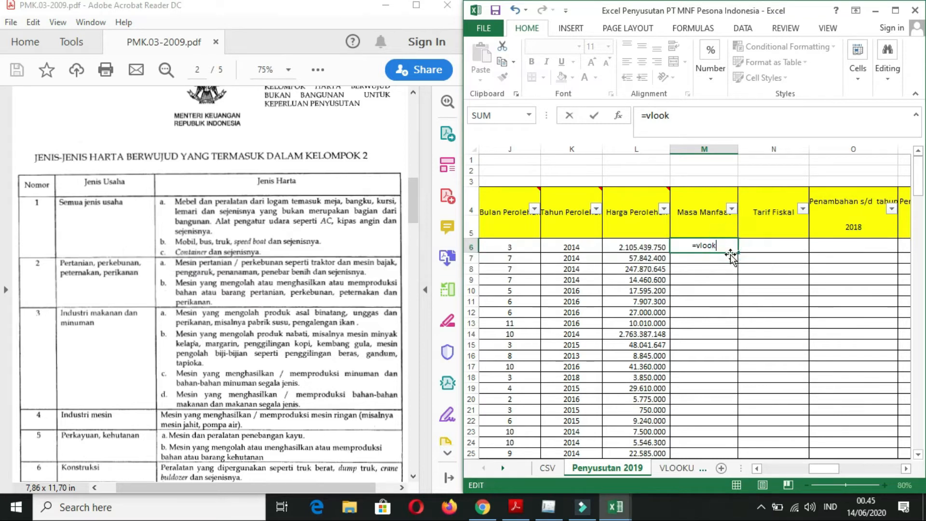
{"action": "type", "text": "u"}
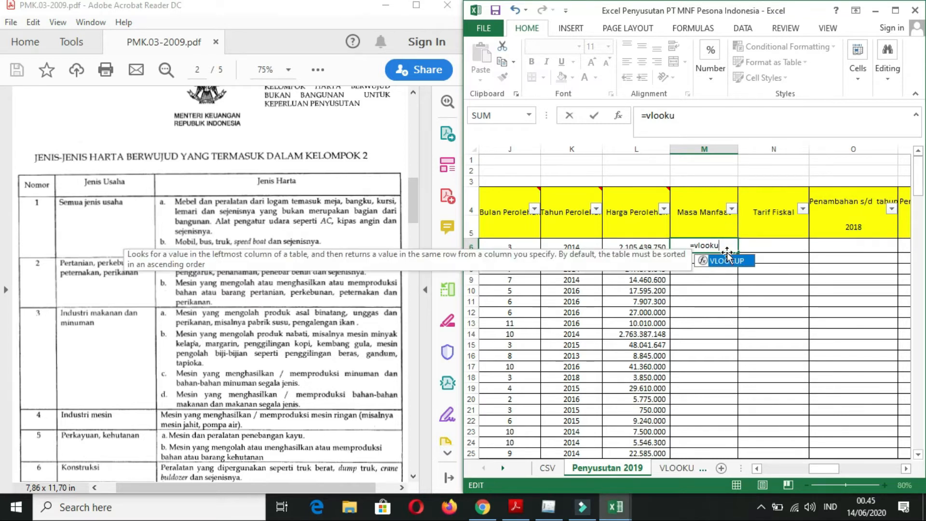
{"action": "double_click", "coordinate": [724, 261]}
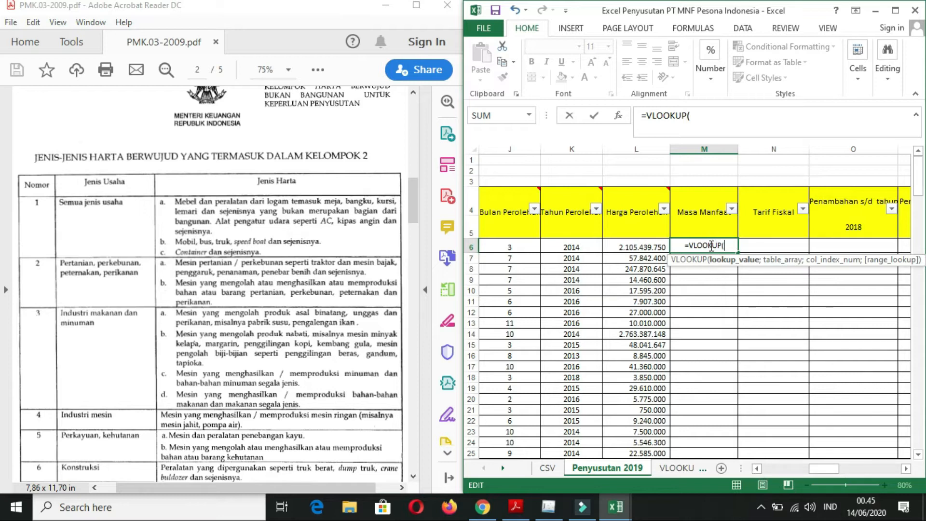
Step: Set the VLOOKUP lookup value to the Kelompok Harta range H6:H203
{"action": "left_click", "coordinate": [755, 470]}
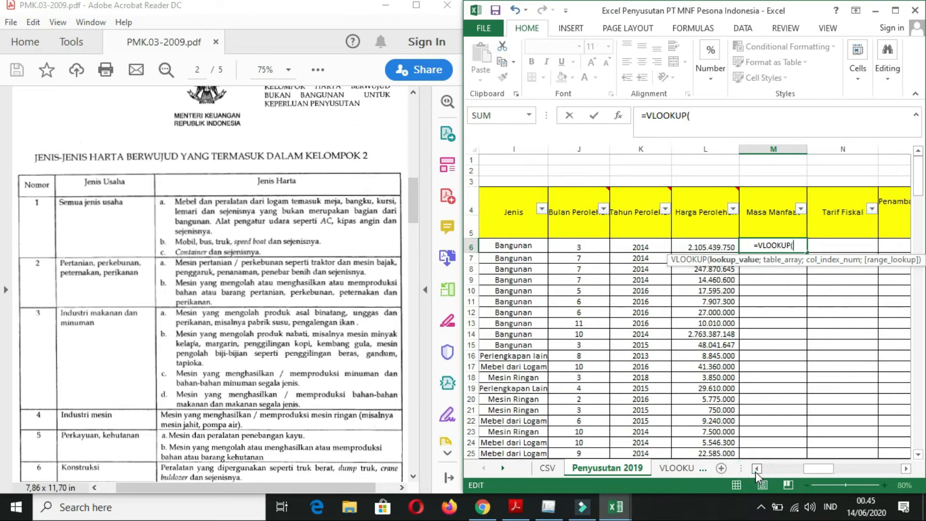
{"action": "left_click", "coordinate": [755, 470]}
{"action": "left_click", "coordinate": [755, 470]}
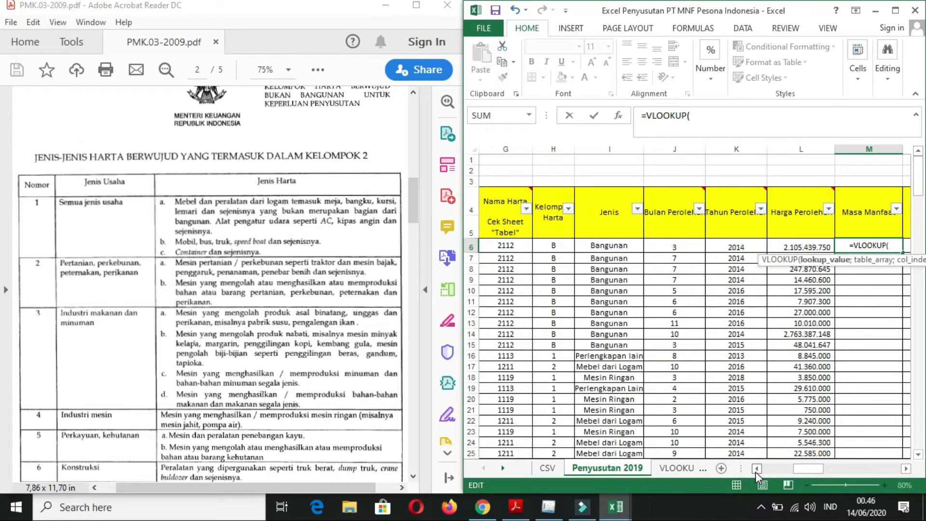
{"action": "left_click", "coordinate": [558, 243]}
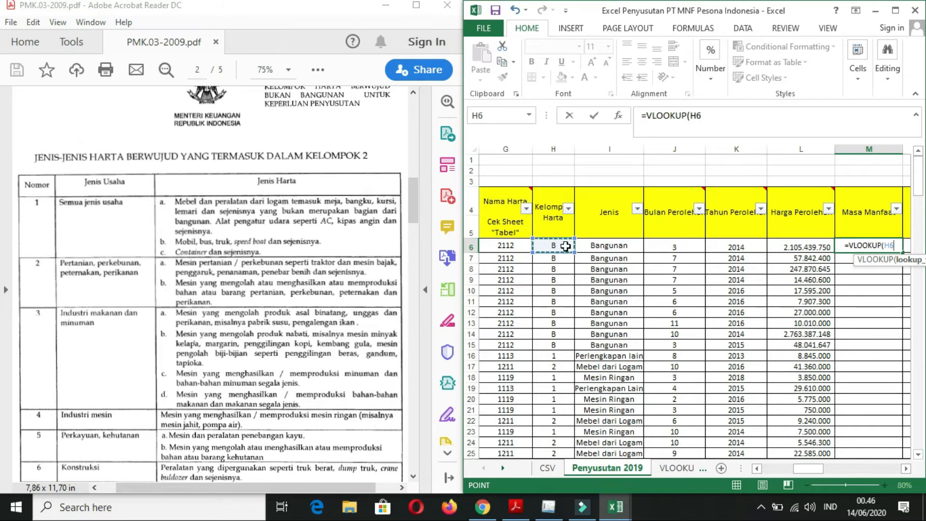
{"action": "left_click_drag", "start_coordinate": [565, 251], "coordinate": [553, 385]}
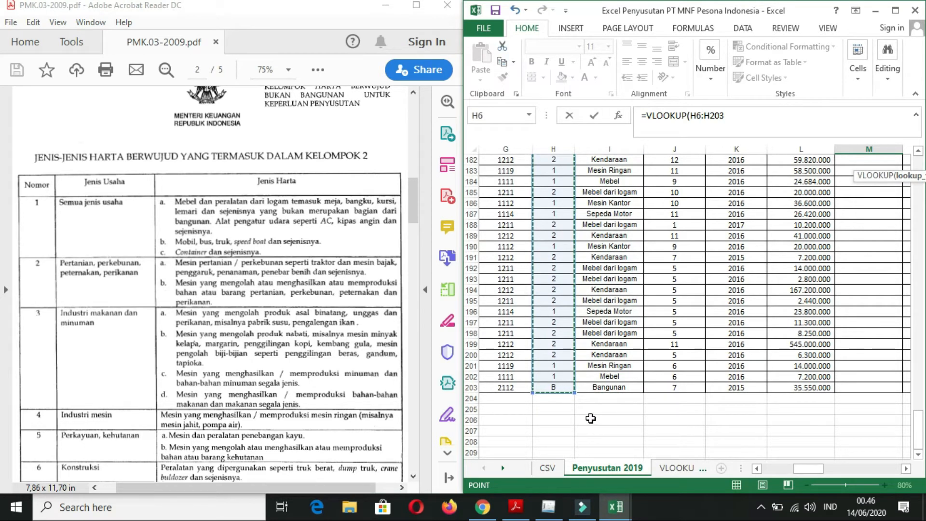
Step: Complete the VLOOKUP in M6 with absolute lookup range $H$6:$H$203, table VLOOKUP!$A$1:$C$7 and column index 3
{"action": "key", "text": "F4"}
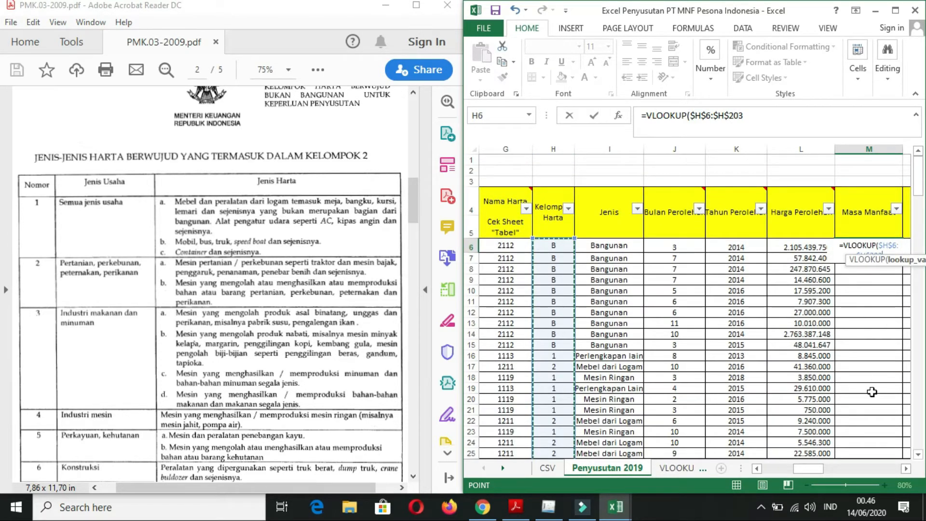
{"action": "type", "text": ";"}
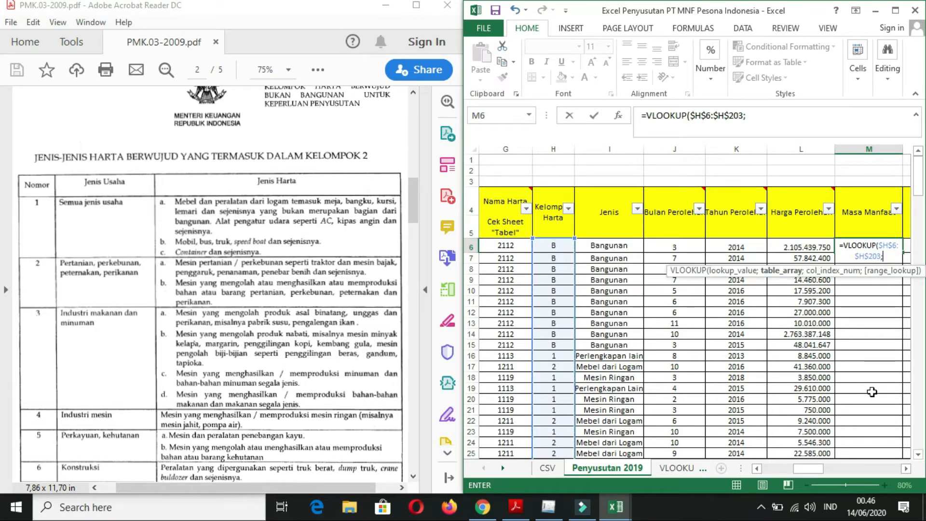
{"action": "left_click", "coordinate": [677, 467]}
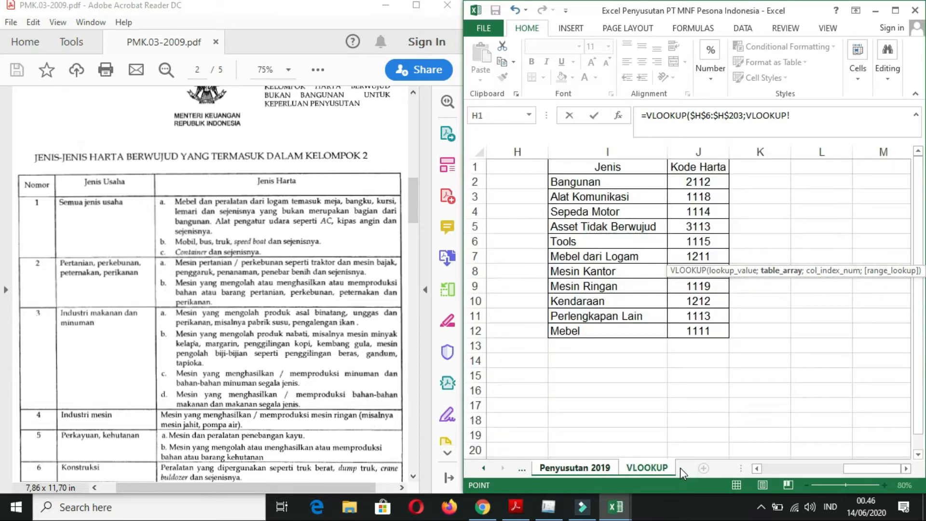
{"action": "left_click_drag", "start_coordinate": [885, 470], "coordinate": [788, 467]}
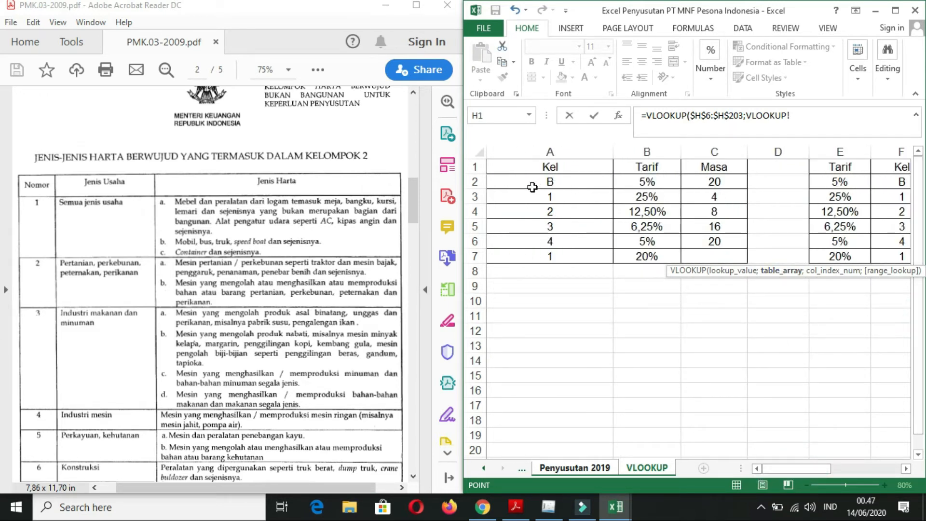
{"action": "left_click_drag", "start_coordinate": [534, 173], "coordinate": [701, 256]}
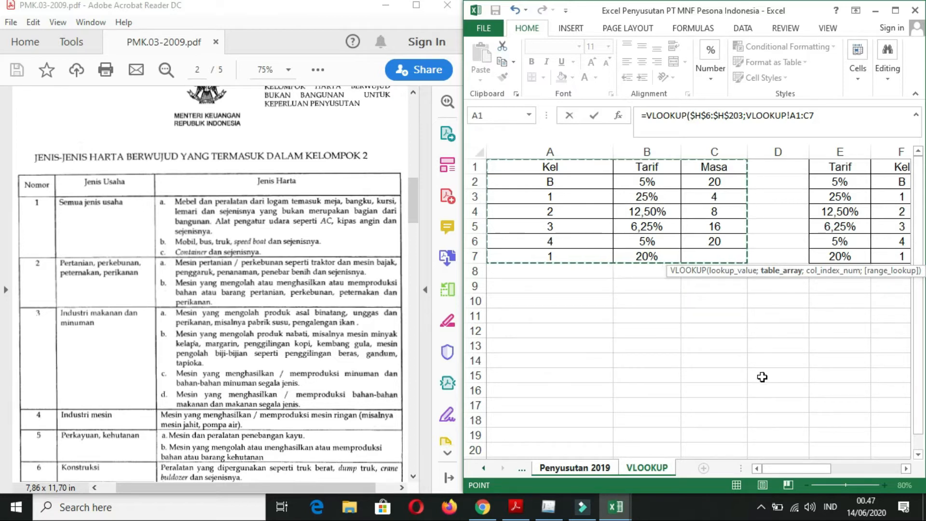
{"action": "key", "text": "F4"}
{"action": "type", "text": ";3"}
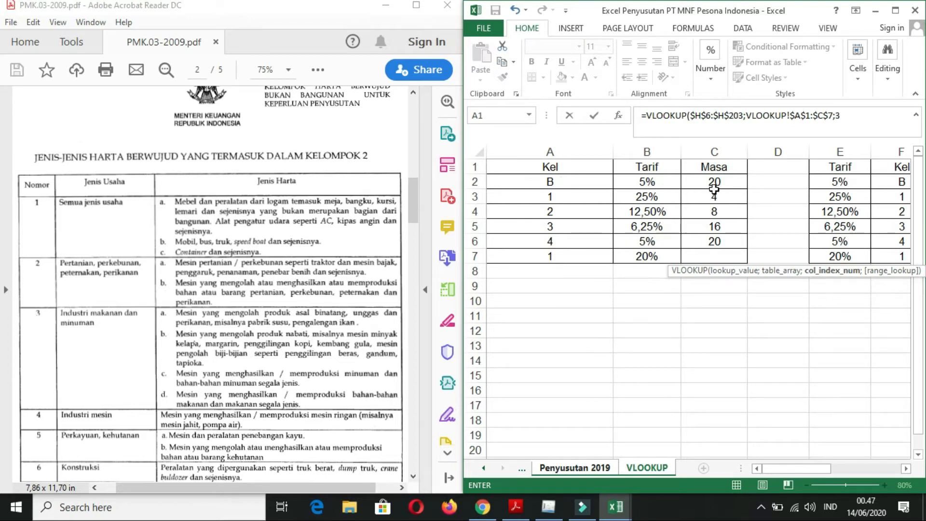
{"action": "key", "text": "Return"}
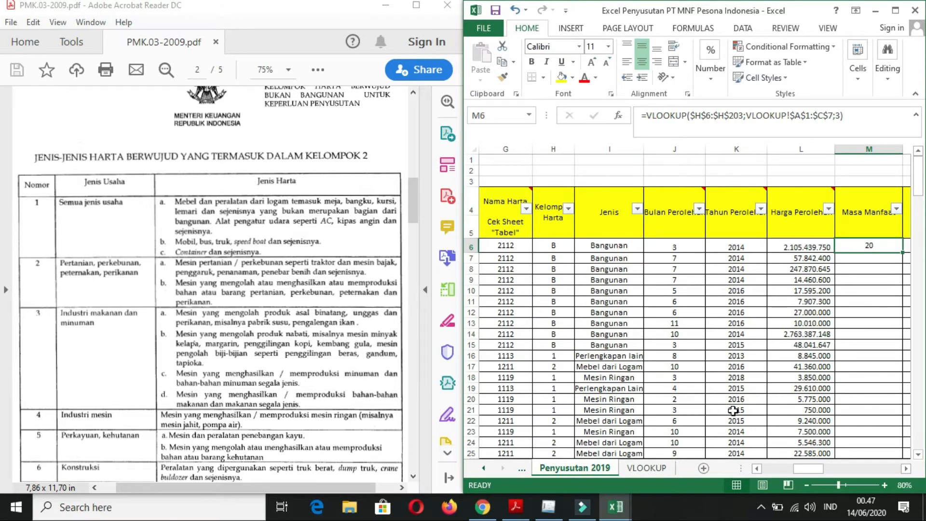
Step: Fill the Masa Manfaat formula from M6 down to the last asset row, M203
{"action": "key", "text": "Down"}
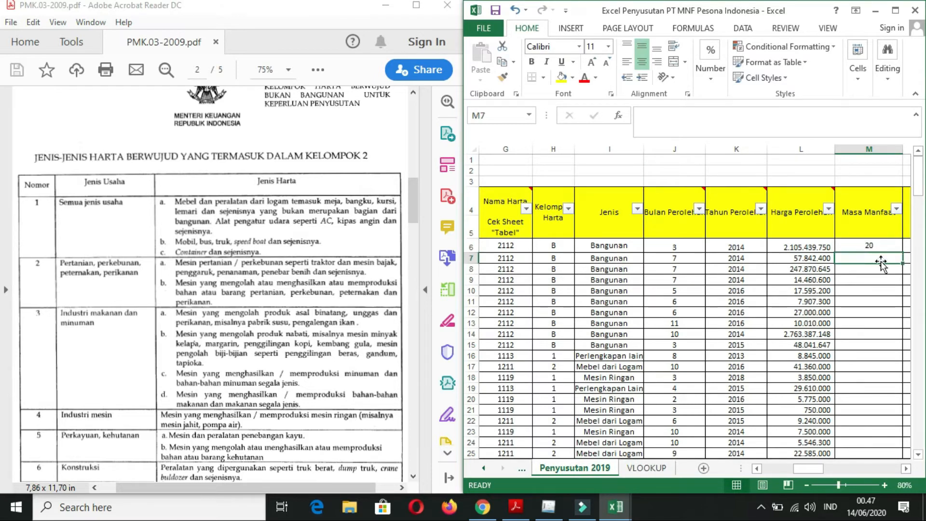
{"action": "left_click_drag", "start_coordinate": [810, 468], "coordinate": [826, 469]}
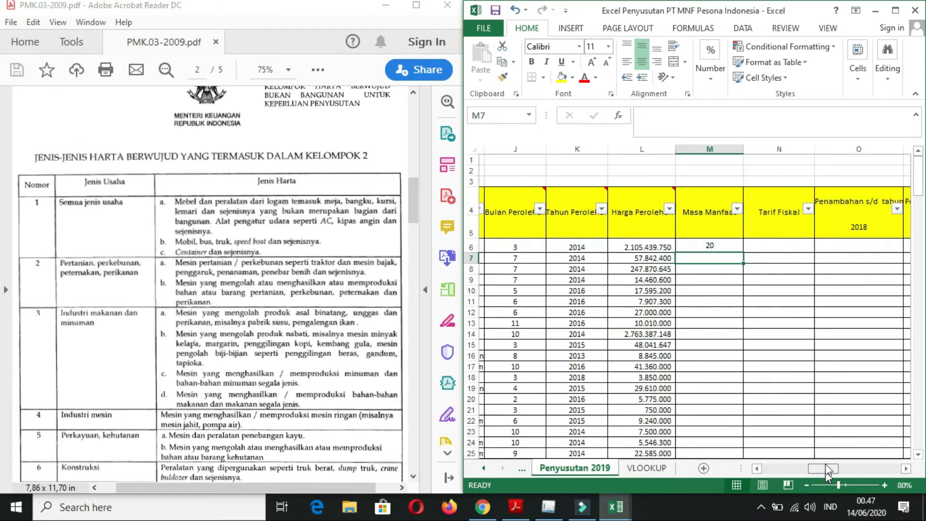
{"action": "left_click", "coordinate": [701, 242]}
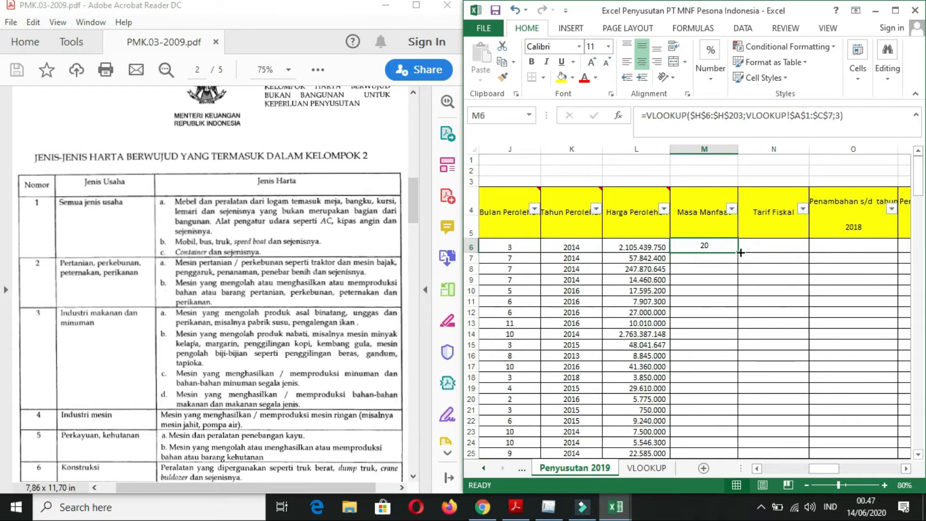
{"action": "left_click_drag", "start_coordinate": [737, 252], "coordinate": [731, 435]}
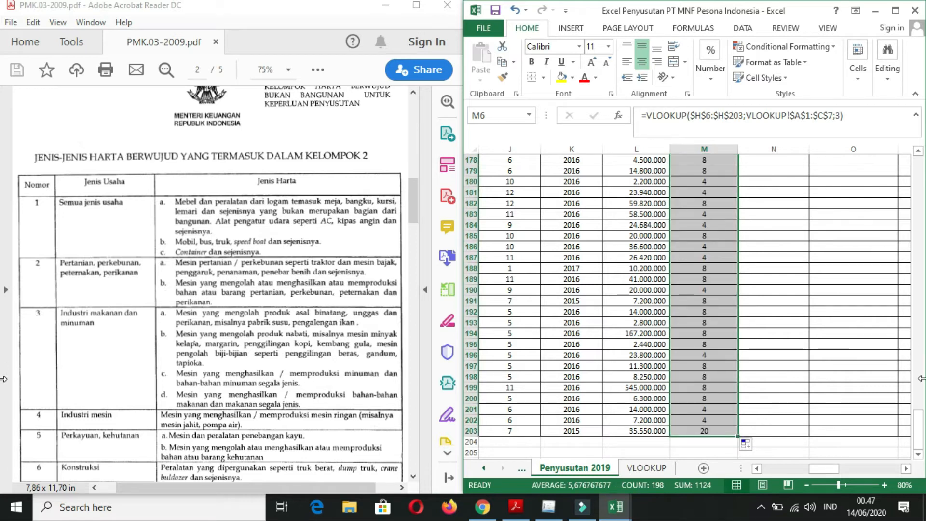
Step: Start a VLOOKUP formula in cell N6, the first Tarif Fiskal cell
{"action": "left_click_drag", "start_coordinate": [918, 427], "coordinate": [918, 165]}
{"action": "left_click", "coordinate": [802, 269]}
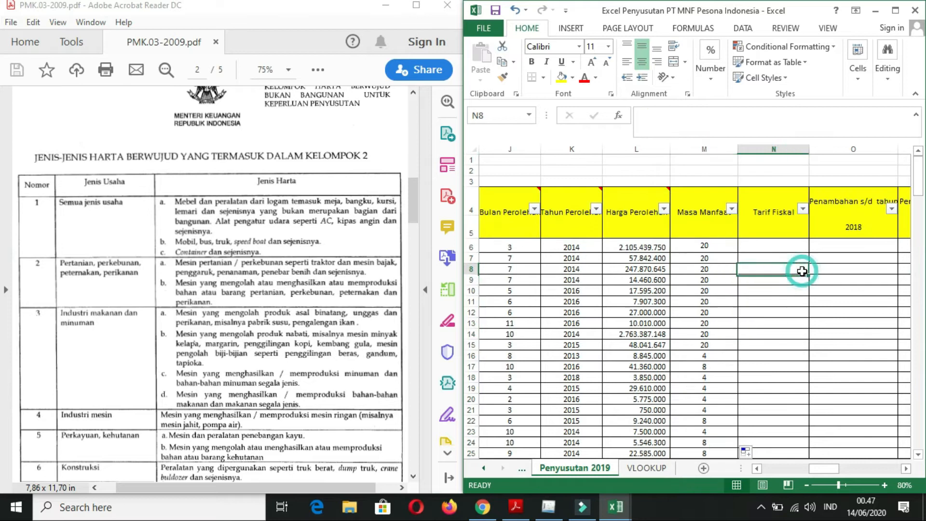
{"action": "left_click", "coordinate": [780, 246]}
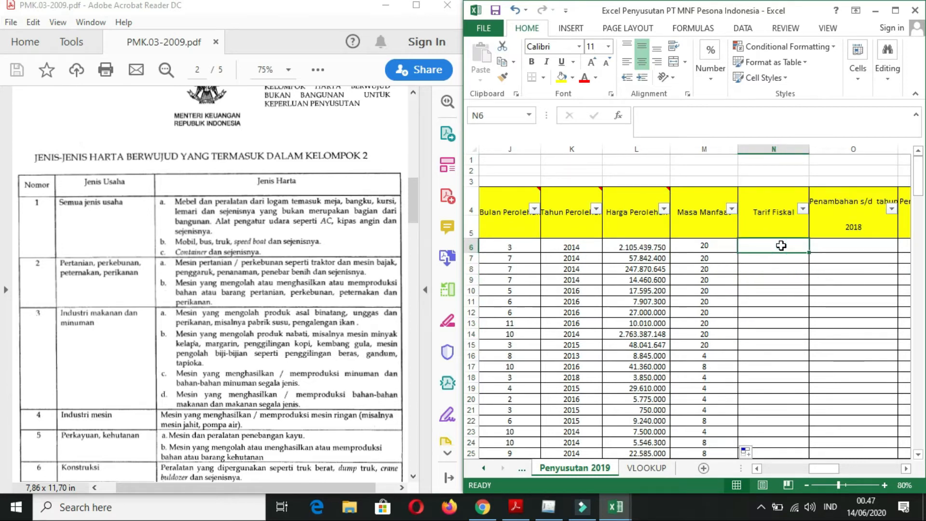
{"action": "type", "text": "="}
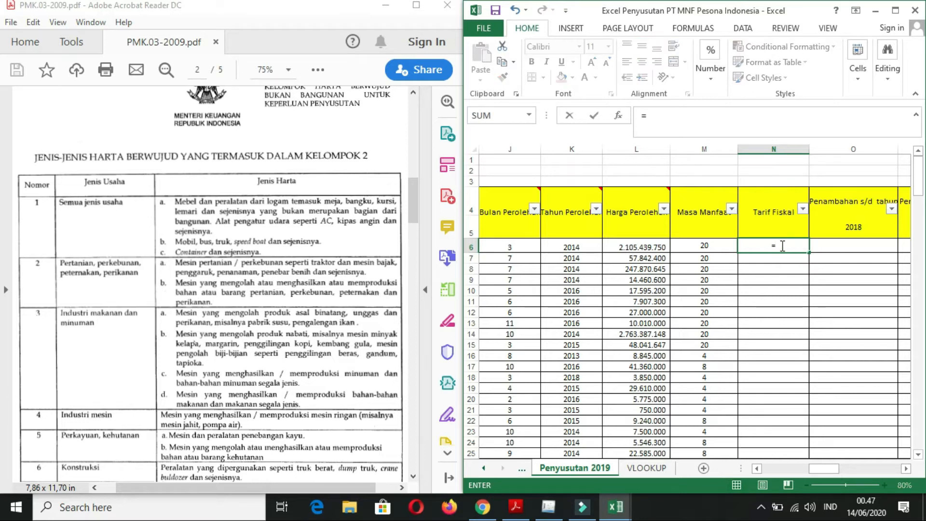
{"action": "type", "text": "vloo"}
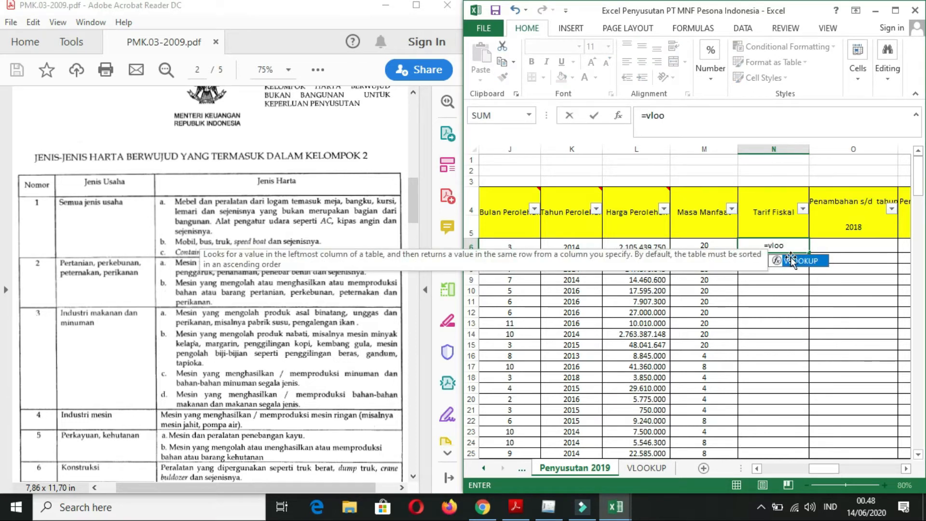
{"action": "double_click", "coordinate": [816, 261]}
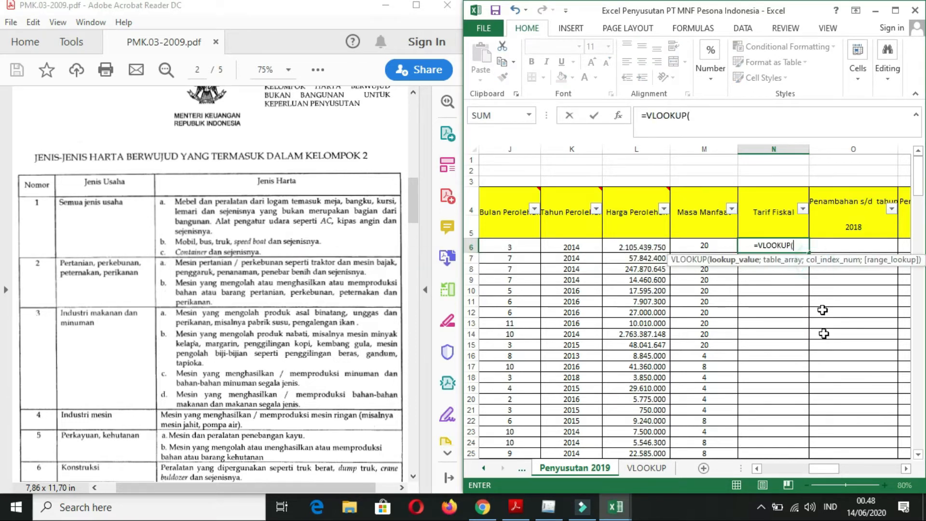
Step: Set the Tarif Fiskal VLOOKUP's lookup value to the absolute Kelompok Harta range $H$6:$H$203
{"action": "left_click", "coordinate": [756, 468]}
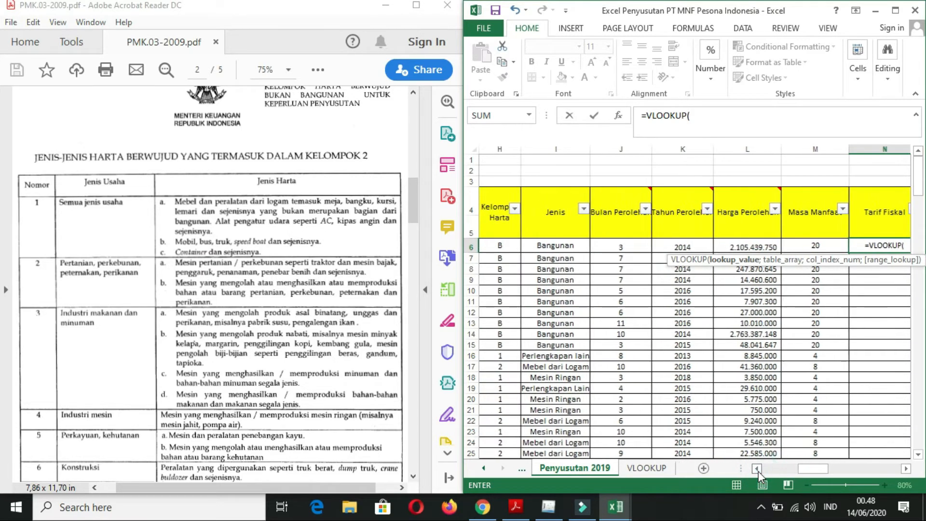
{"action": "left_click", "coordinate": [757, 468]}
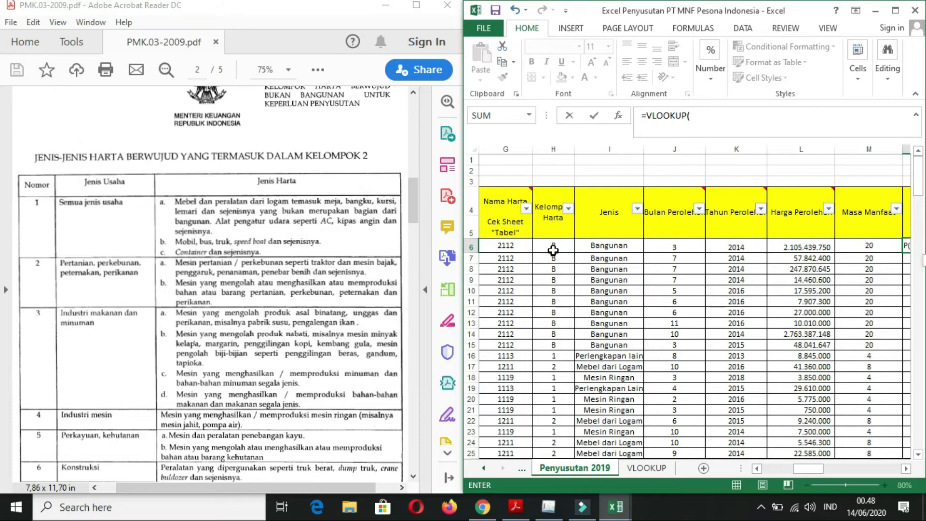
{"action": "left_click_drag", "start_coordinate": [552, 246], "coordinate": [553, 312]}
{"action": "left_click_drag", "start_coordinate": [544, 486], "coordinate": [573, 400]}
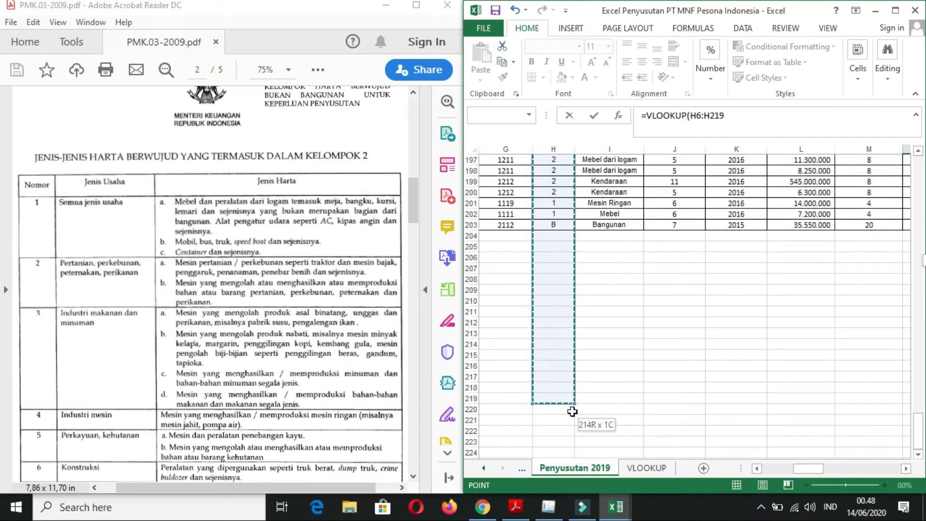
{"action": "left_click_drag", "start_coordinate": [574, 222], "coordinate": [567, 226]}
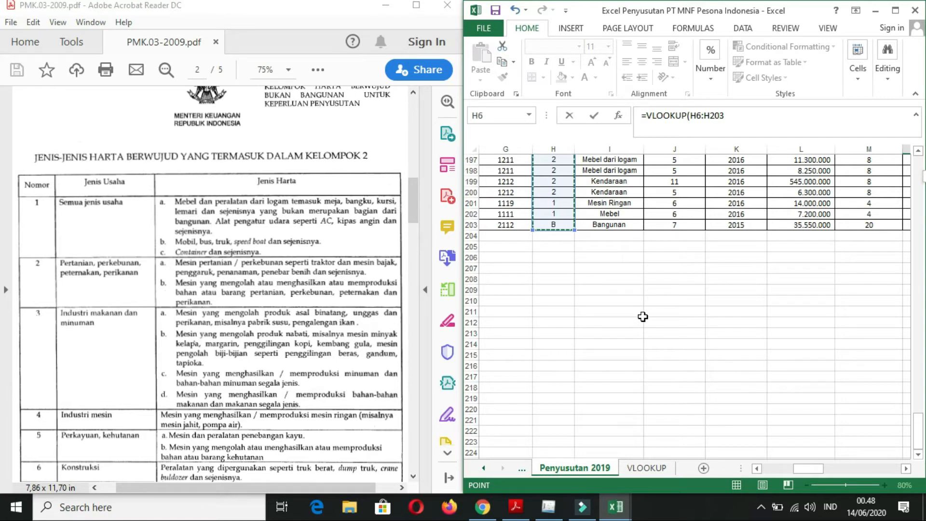
{"action": "key", "text": "F4"}
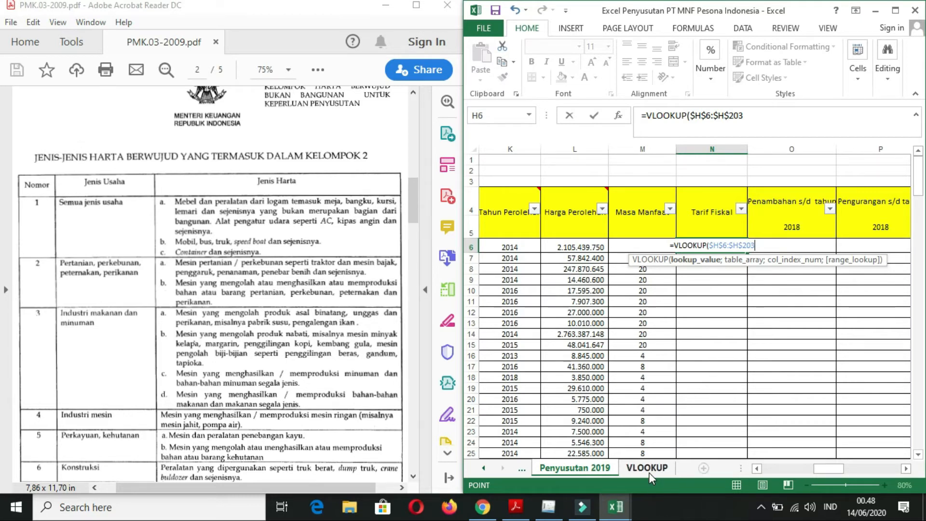
Step: Complete the VLOOKUP in N6 with table VLOOKUP!A$1:C$7 from the VLOOKUP sheet and column index 2
{"action": "type", "text": ";"}
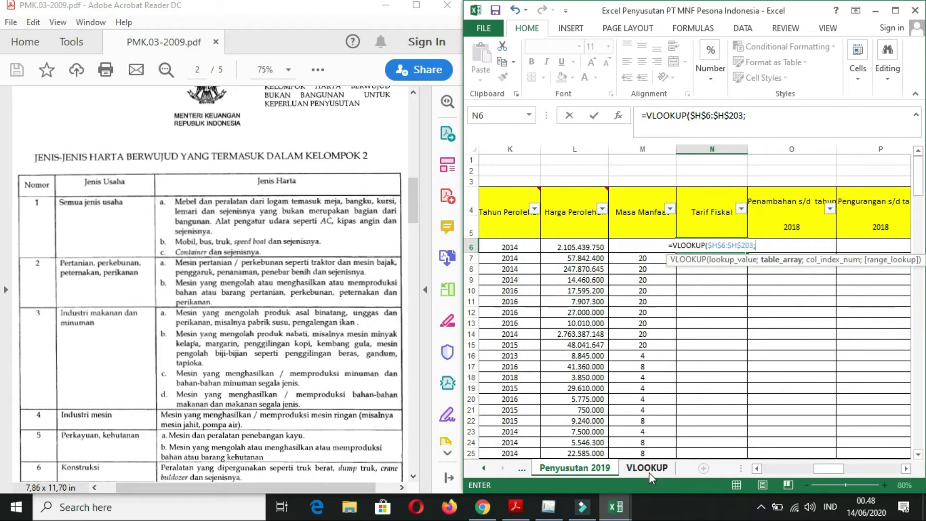
{"action": "left_click", "coordinate": [647, 467]}
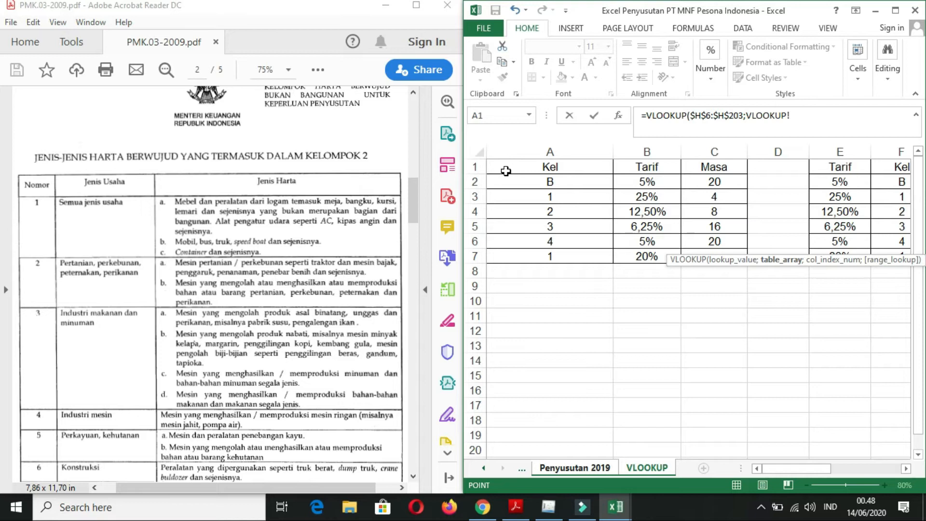
{"action": "left_click_drag", "start_coordinate": [509, 170], "coordinate": [717, 254]}
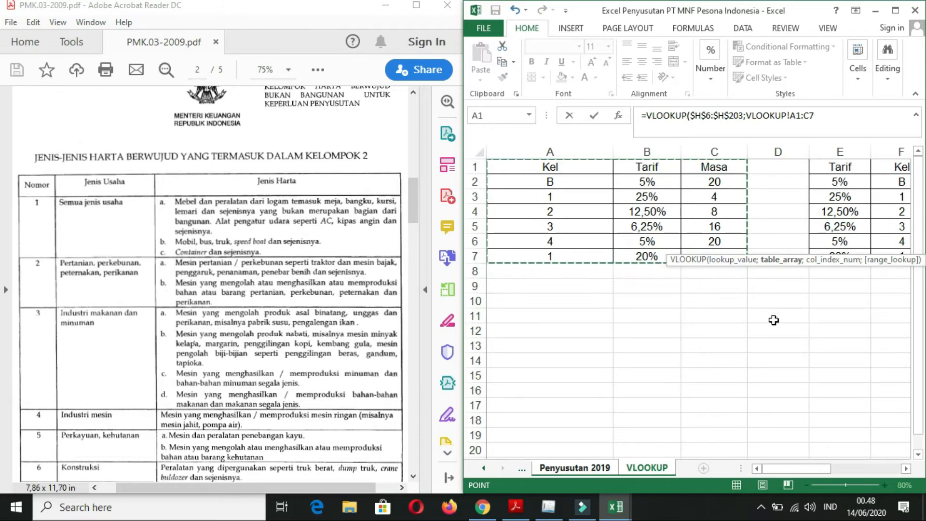
{"action": "key", "text": "F4"}
{"action": "type", "text": ";"}
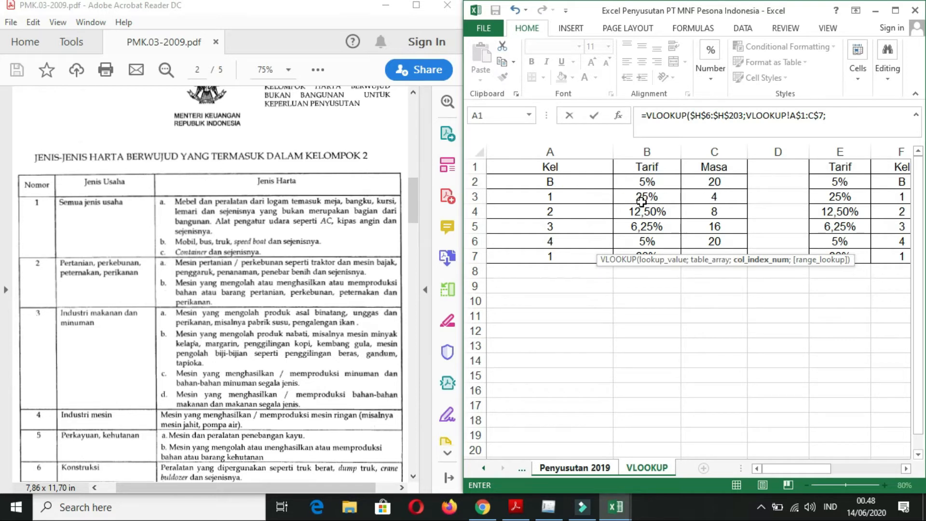
{"action": "type", "text": "2"}
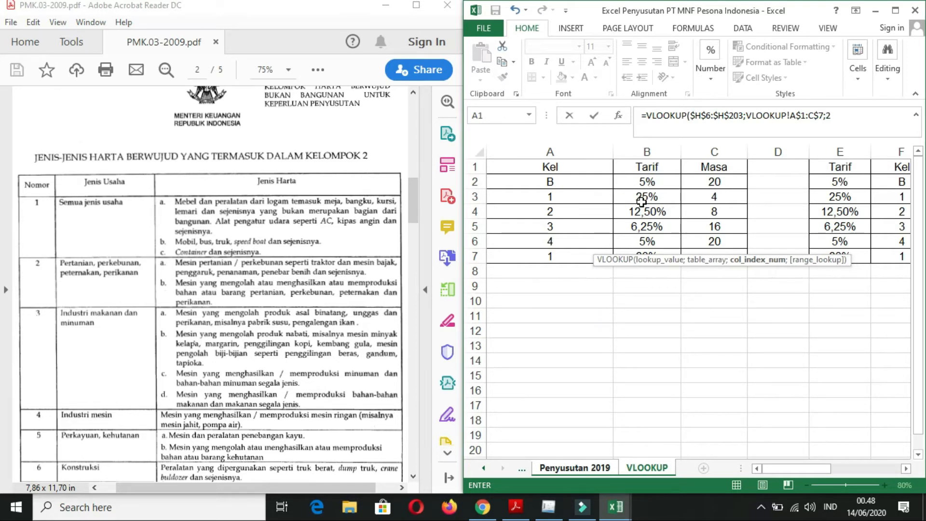
{"action": "key", "text": "Return"}
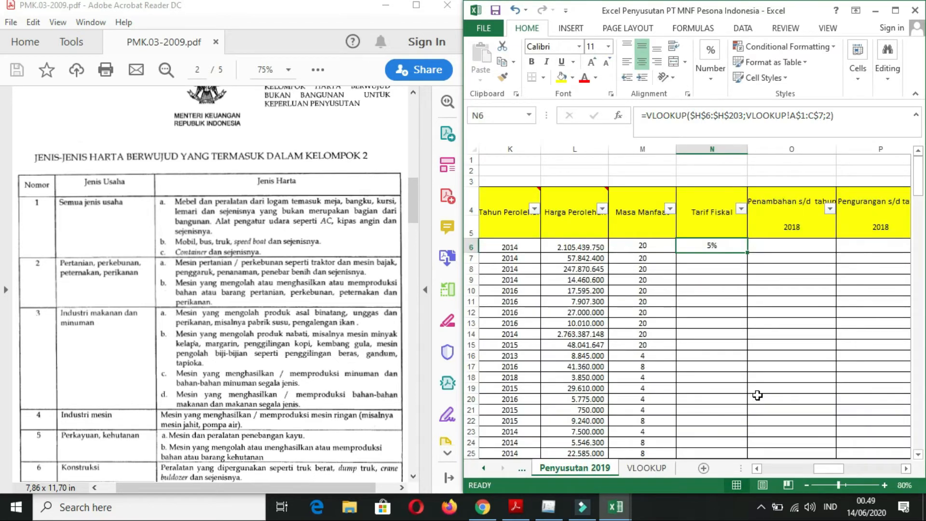
Step: Fill the Tarif Fiskal formula from N6 down to the last asset row, N203
{"action": "key", "text": "Down"}
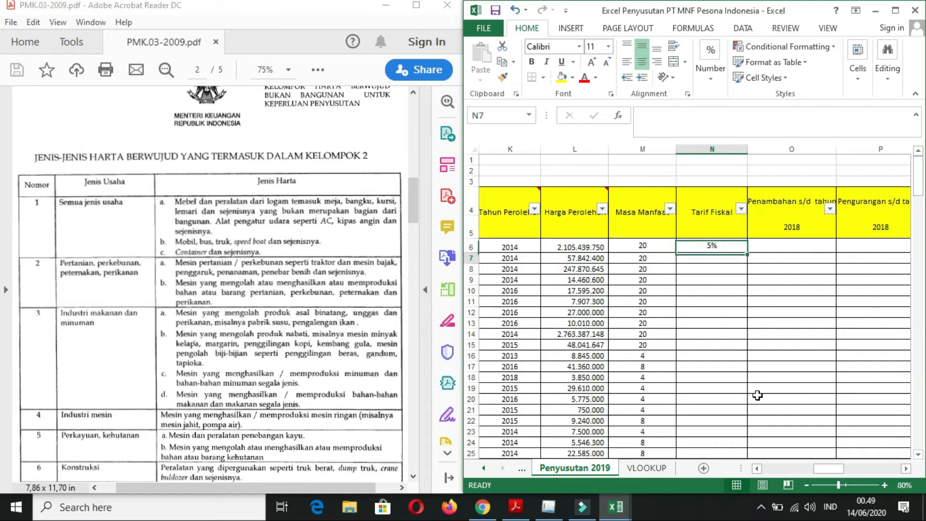
{"action": "left_click", "coordinate": [731, 243]}
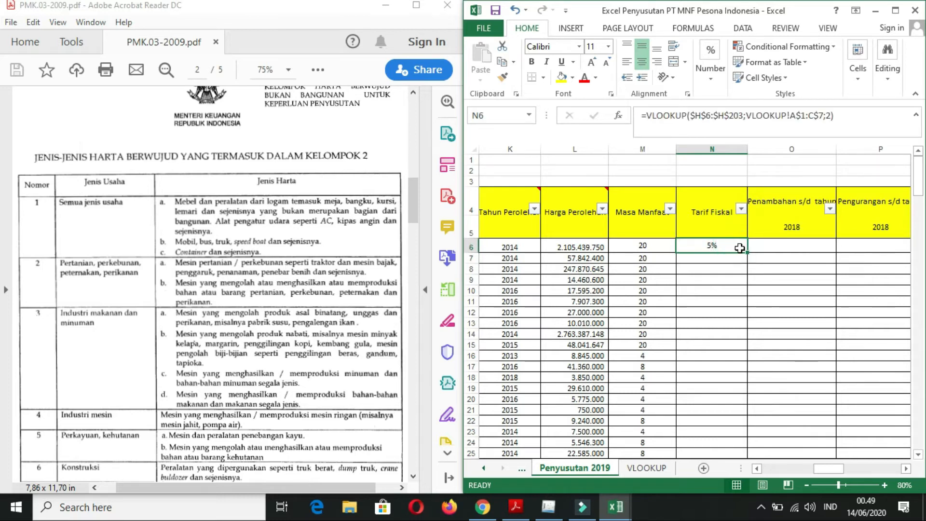
{"action": "left_click_drag", "start_coordinate": [746, 252], "coordinate": [737, 392]}
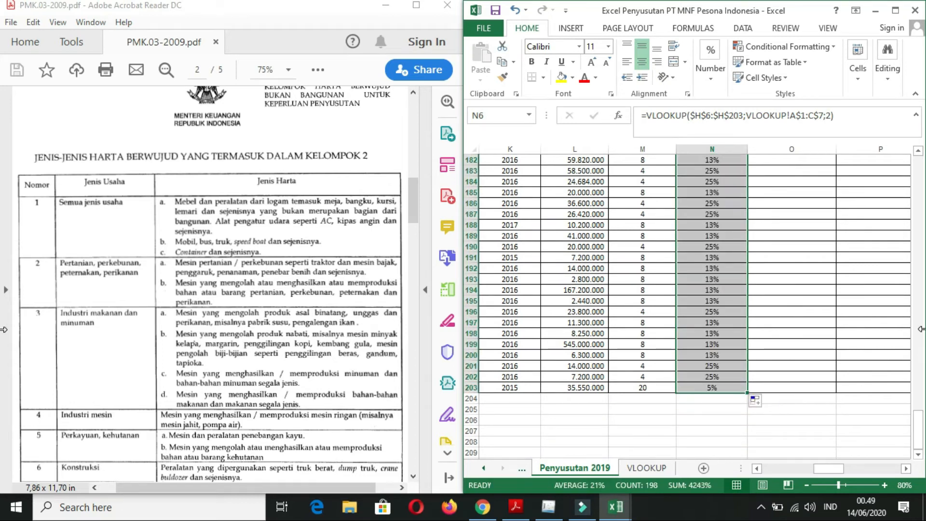
Step: Enter the formula =L6*N6 in U6, the first Penyusutan Pertahun cell, multiplying acquisition price by fiscal rate
{"action": "left_click_drag", "start_coordinate": [918, 433], "coordinate": [918, 164]}
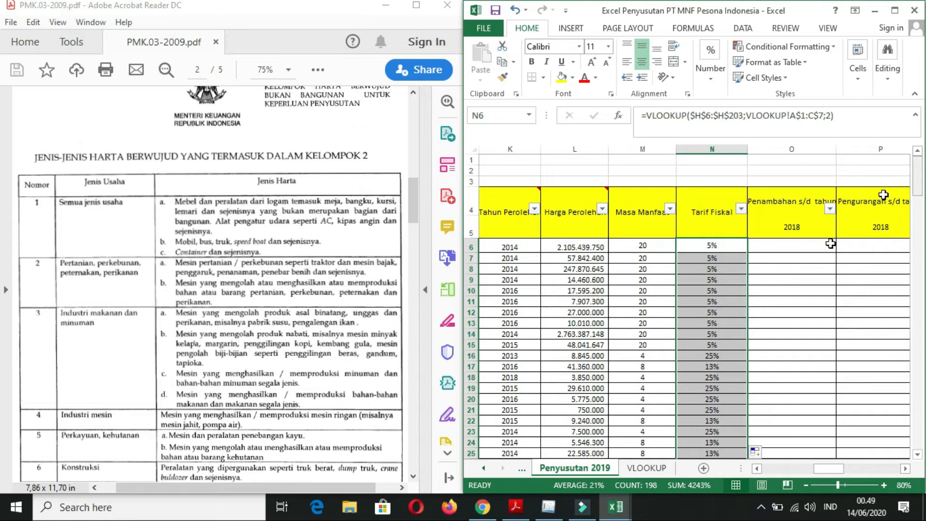
{"action": "left_click", "coordinate": [814, 258]}
{"action": "left_click", "coordinate": [725, 247]}
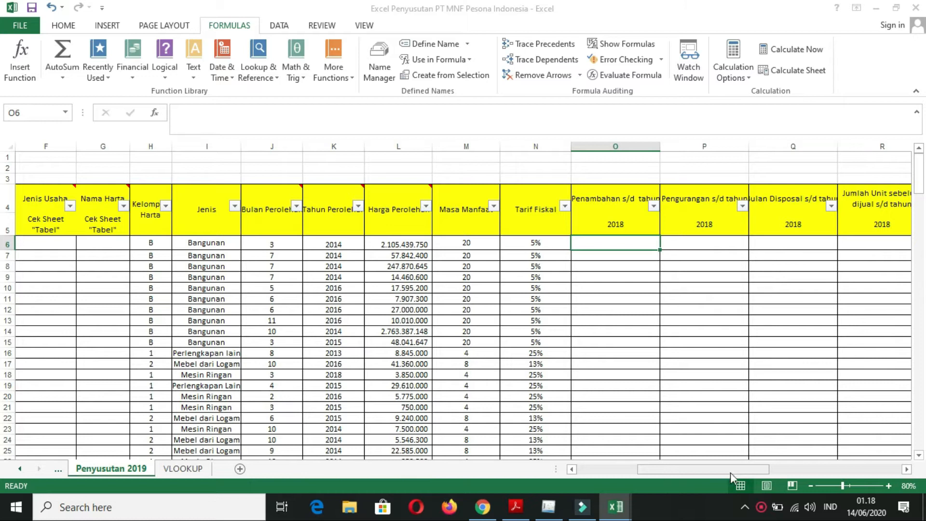
{"action": "left_click_drag", "start_coordinate": [755, 472], "coordinate": [878, 470]}
{"action": "left_click", "coordinate": [906, 470]}
{"action": "left_click", "coordinate": [906, 470]}
{"action": "left_click", "coordinate": [906, 470]}
{"action": "left_click", "coordinate": [905, 470]}
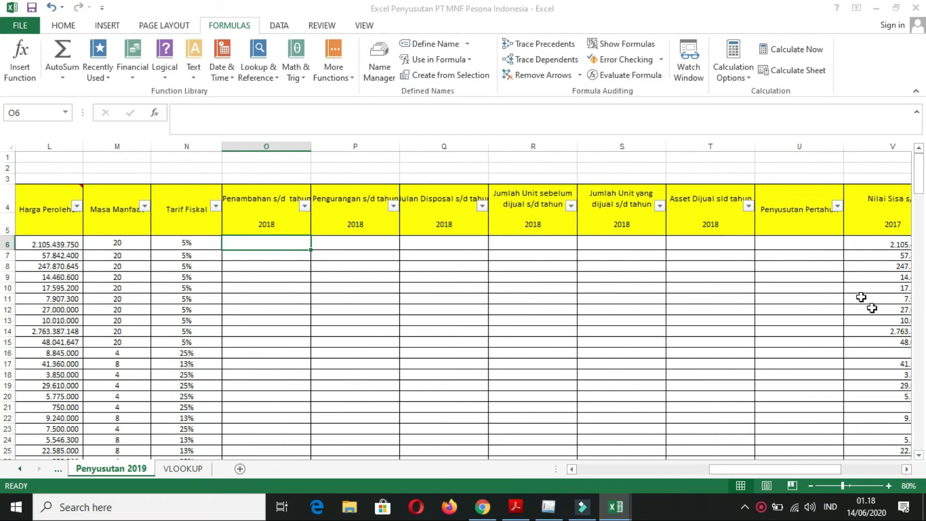
{"action": "left_click", "coordinate": [789, 245]}
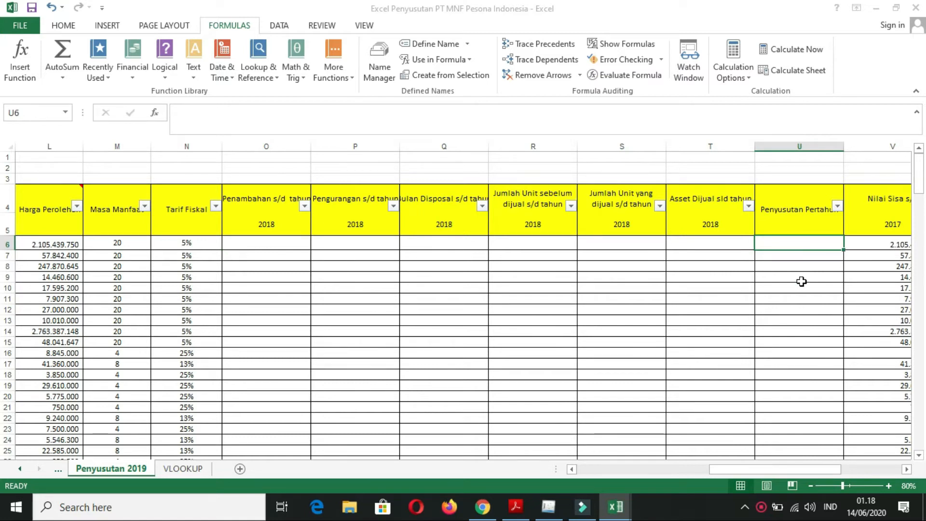
{"action": "type", "text": "="}
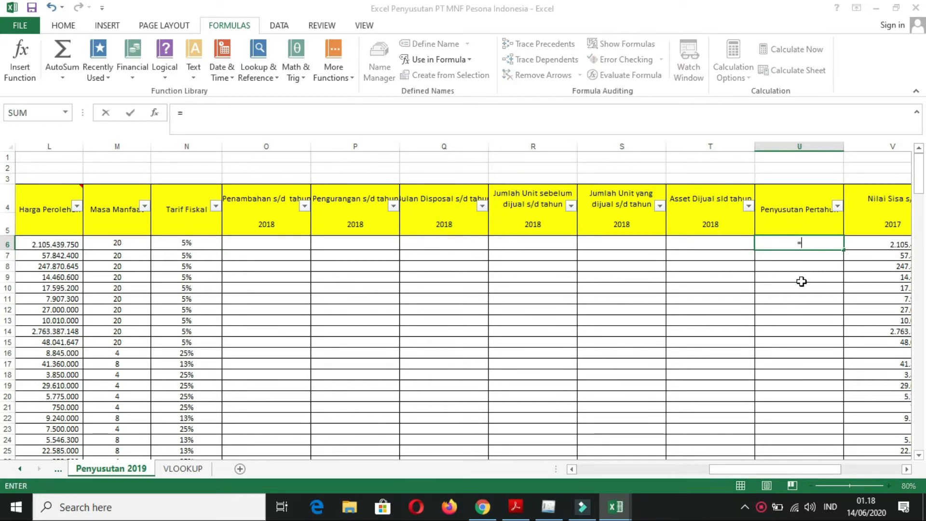
{"action": "left_click", "coordinate": [64, 245]}
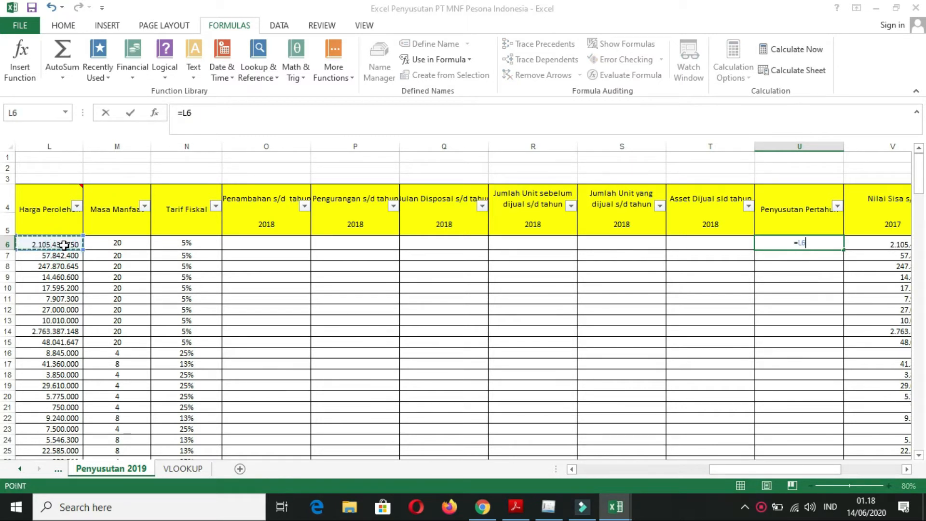
{"action": "type", "text": "*"}
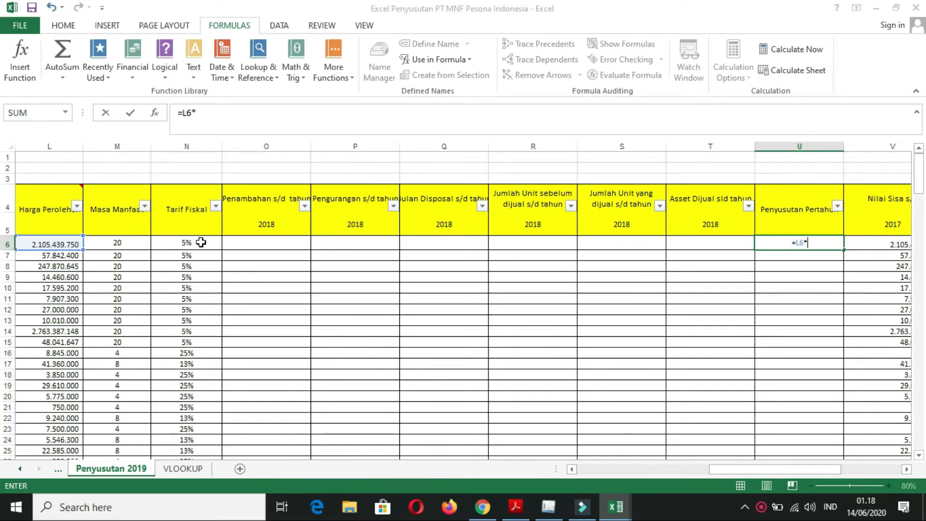
{"action": "left_click", "coordinate": [201, 242]}
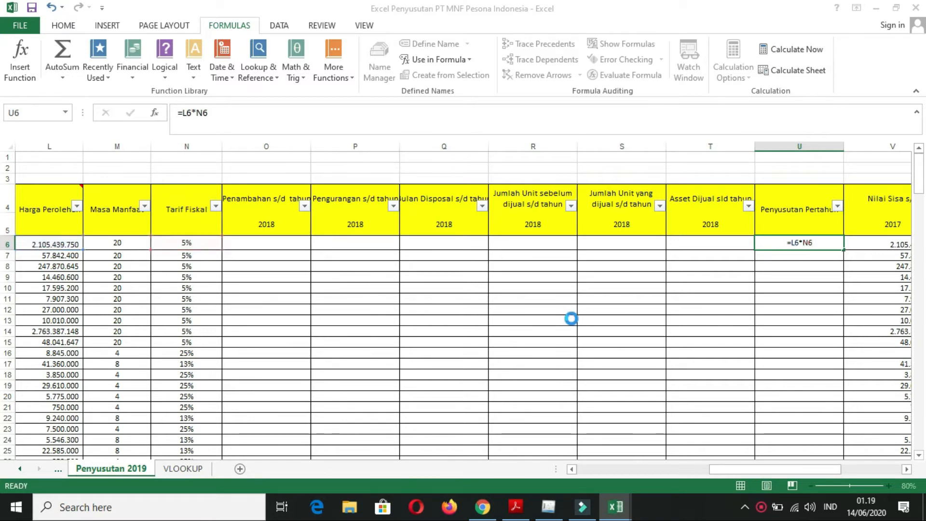
{"action": "key", "text": "Return"}
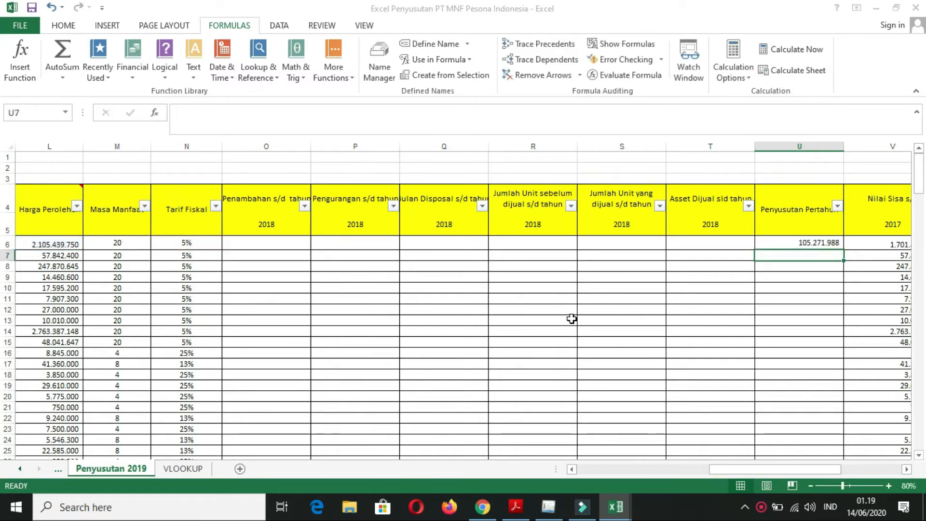
Step: Fill the Penyusutan Pertahun formula from U6 down to the last asset row, U203
{"action": "left_click", "coordinate": [831, 240]}
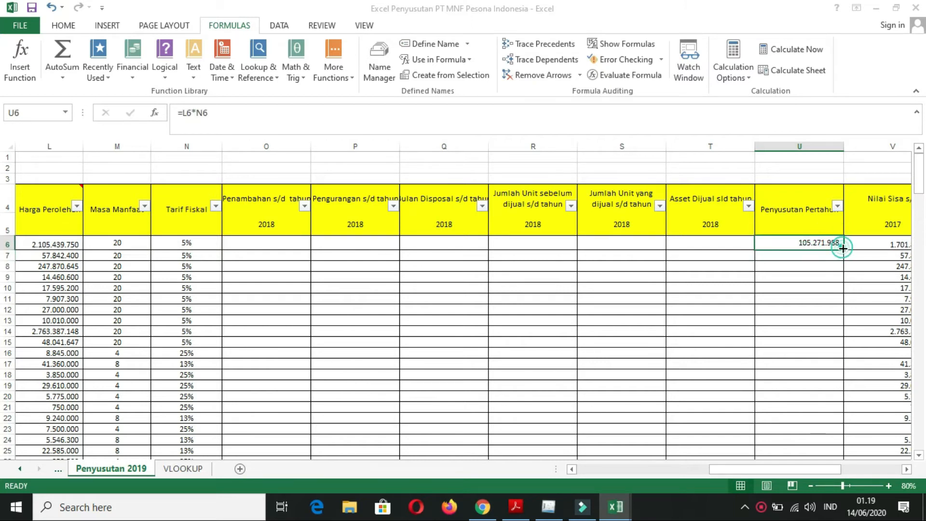
{"action": "double_click", "coordinate": [843, 248]}
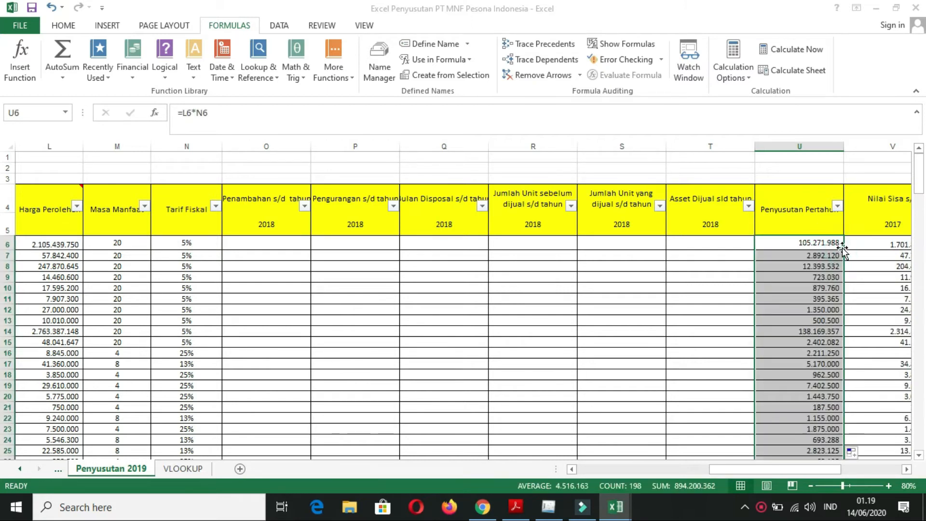
{"action": "left_click", "coordinate": [675, 364]}
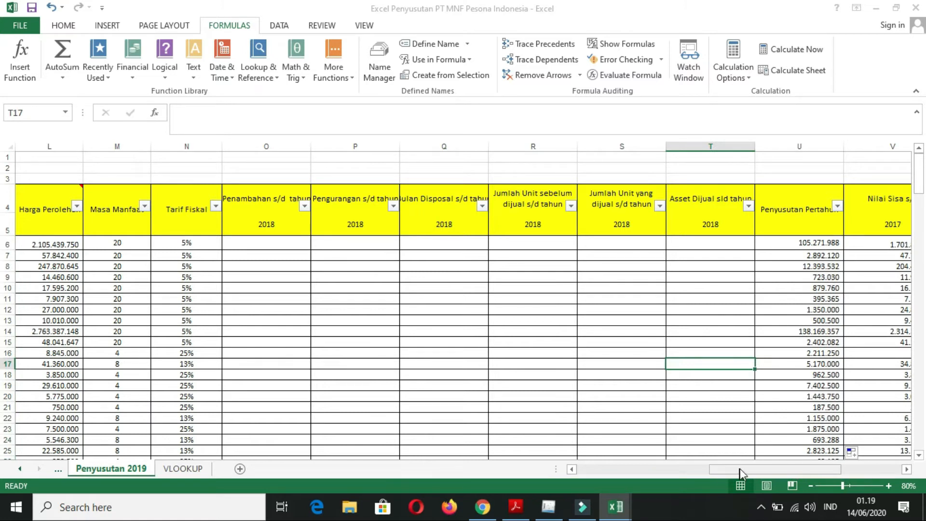
{"action": "left_click_drag", "start_coordinate": [740, 468], "coordinate": [663, 463]}
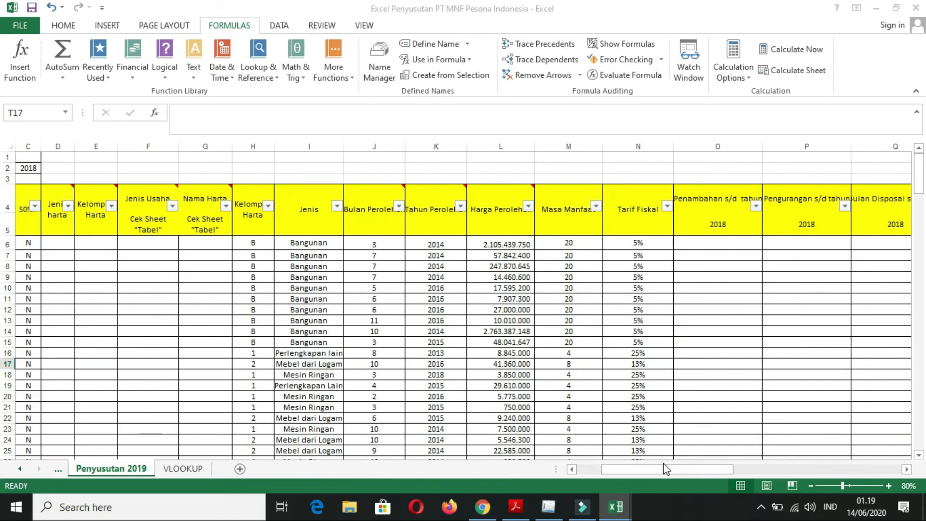
{"action": "left_click", "coordinate": [571, 469]}
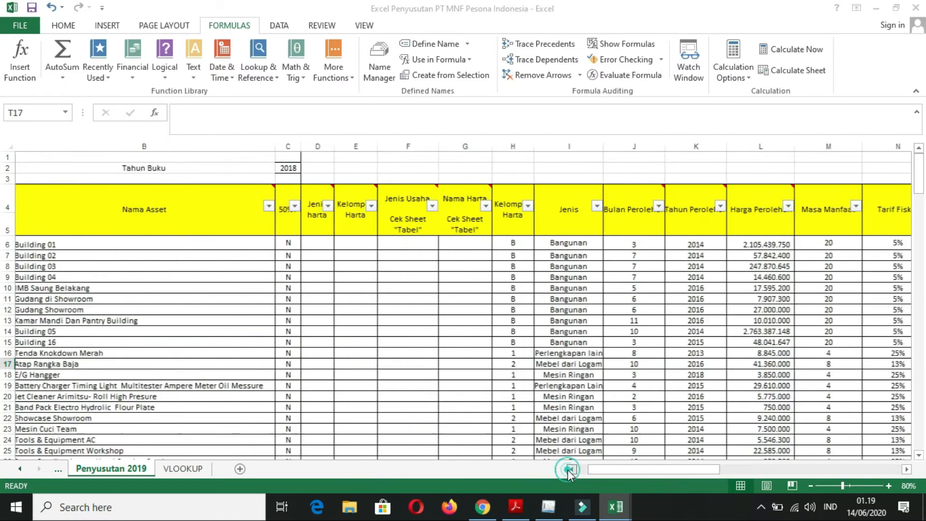
{"action": "left_click", "coordinate": [571, 469]}
{"action": "left_click", "coordinate": [507, 249]}
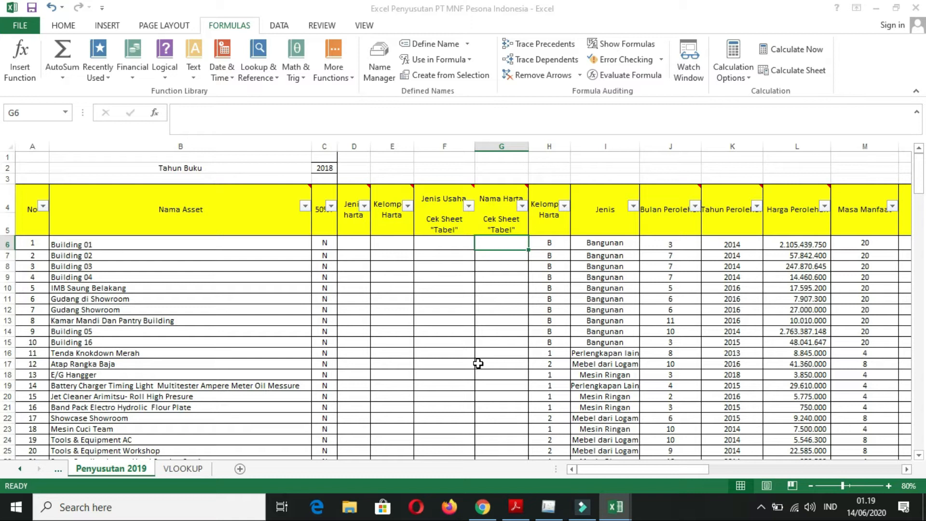
{"action": "type", "text": "=VLOO"}
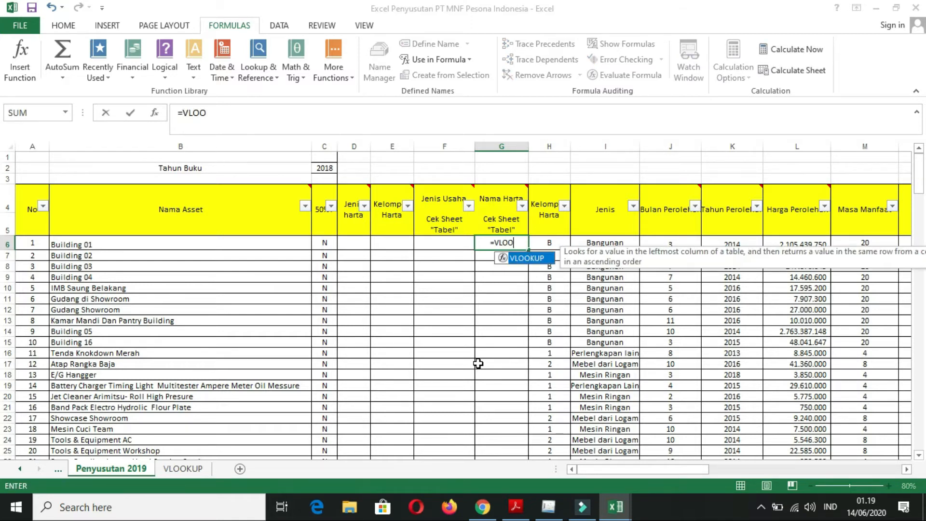
{"action": "double_click", "coordinate": [525, 258]}
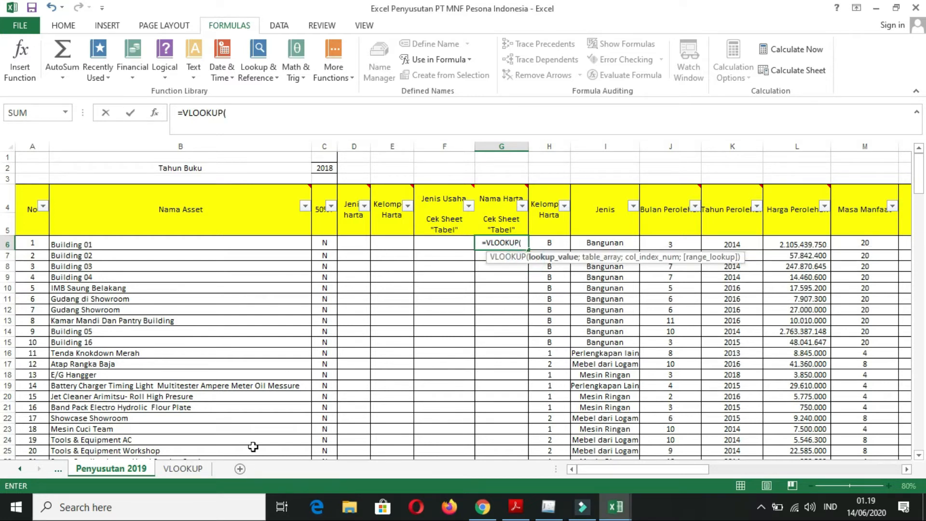
{"action": "left_click", "coordinate": [192, 469]}
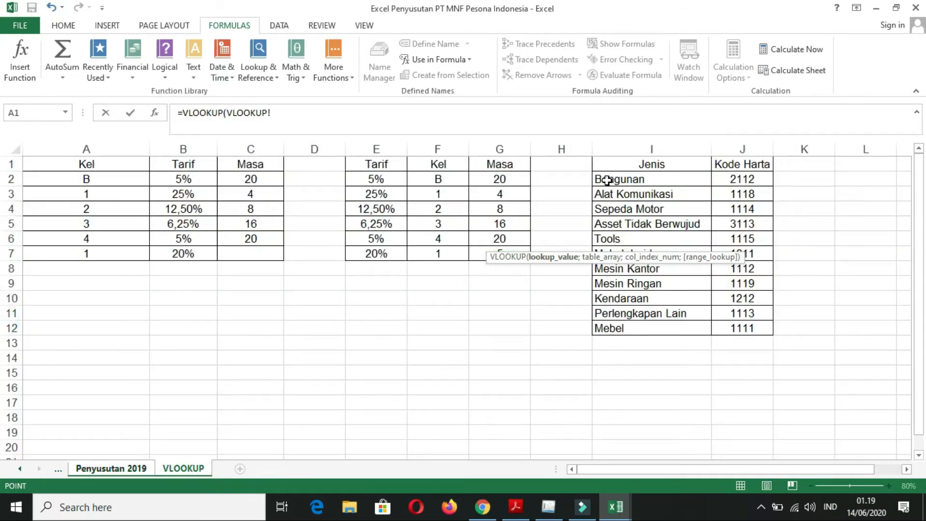
{"action": "left_click_drag", "start_coordinate": [645, 188], "coordinate": [740, 327]}
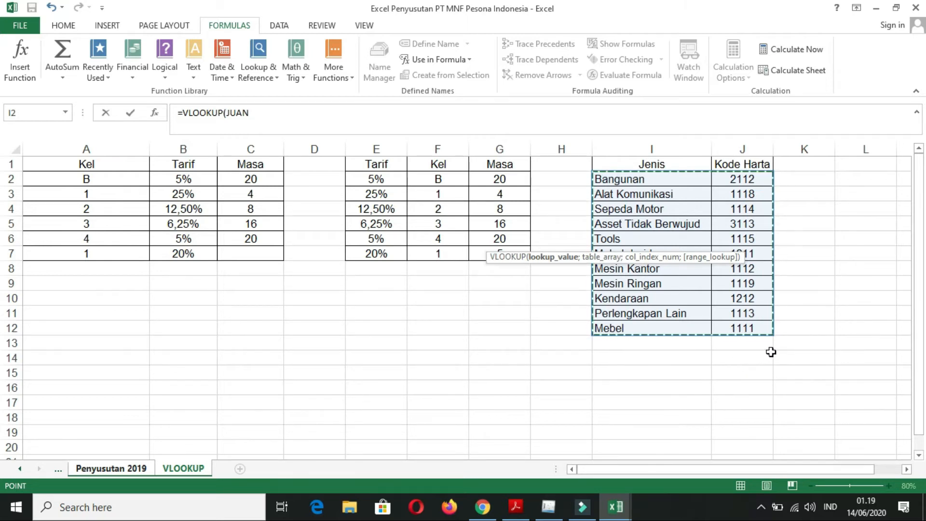
{"action": "key", "text": "alt"}
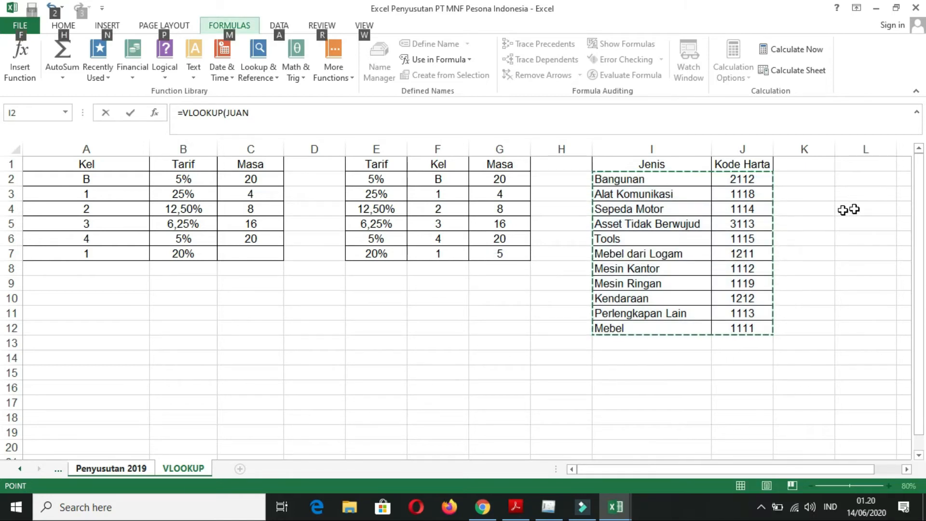
{"action": "left_click", "coordinate": [343, 117]}
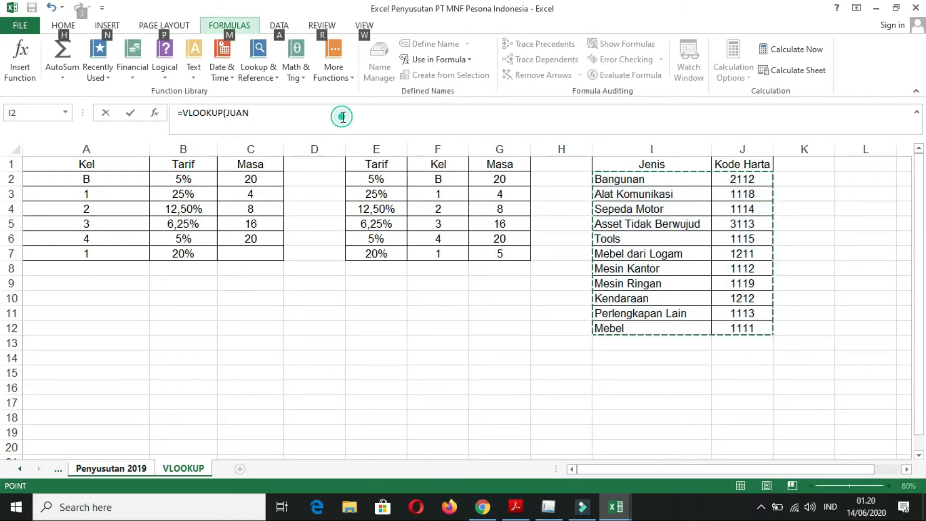
{"action": "key", "text": "BackSpace"}
{"action": "key", "text": "BackSpace"}
{"action": "key", "text": "BackSpace"}
{"action": "key", "text": "BackSpace"}
{"action": "key", "text": "BackSpace"}
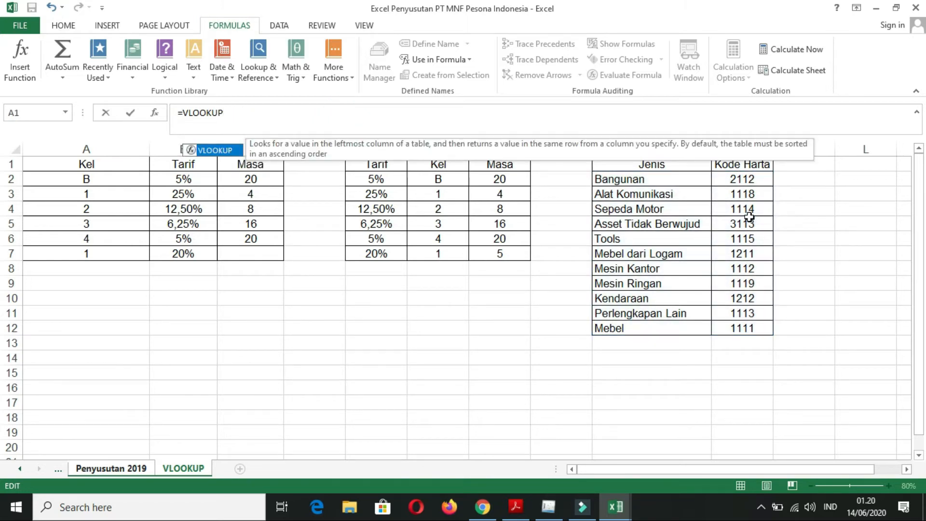
{"action": "type", "text": "("}
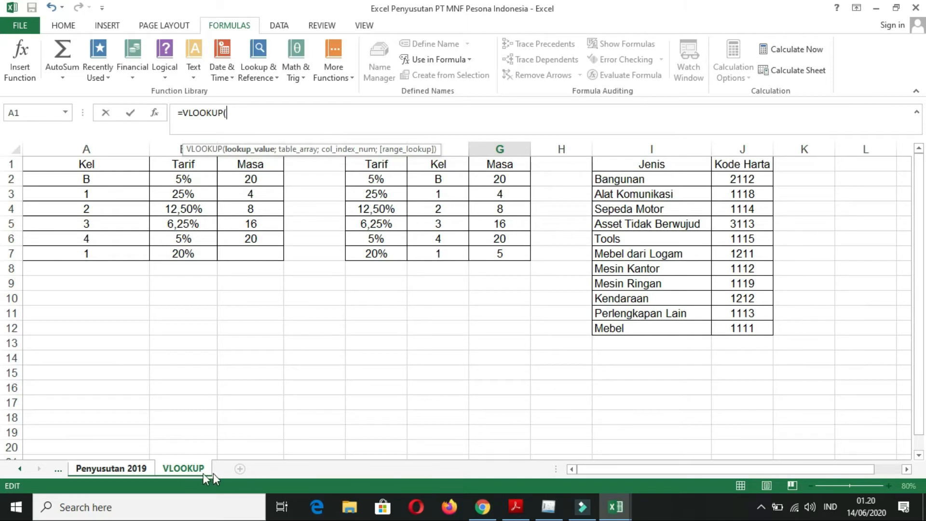
{"action": "left_click", "coordinate": [146, 470]}
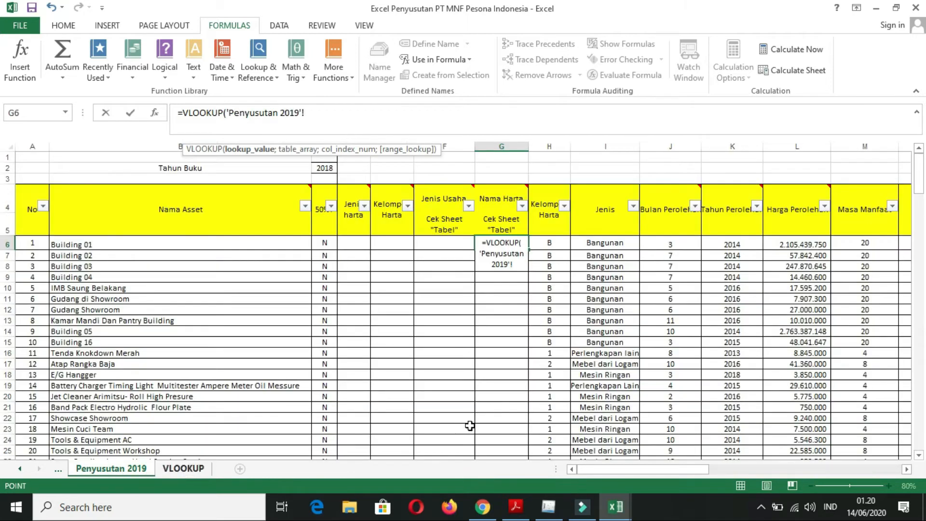
{"action": "key", "text": "BackSpace"}
{"action": "key", "text": "BackSpace"}
{"action": "key", "text": "BackSpace"}
{"action": "key", "text": "BackSpace"}
{"action": "key", "text": "BackSpace"}
{"action": "key", "text": "BackSpace"}
{"action": "key", "text": "BackSpace"}
{"action": "key", "text": "BackSpace"}
{"action": "key", "text": "BackSpace"}
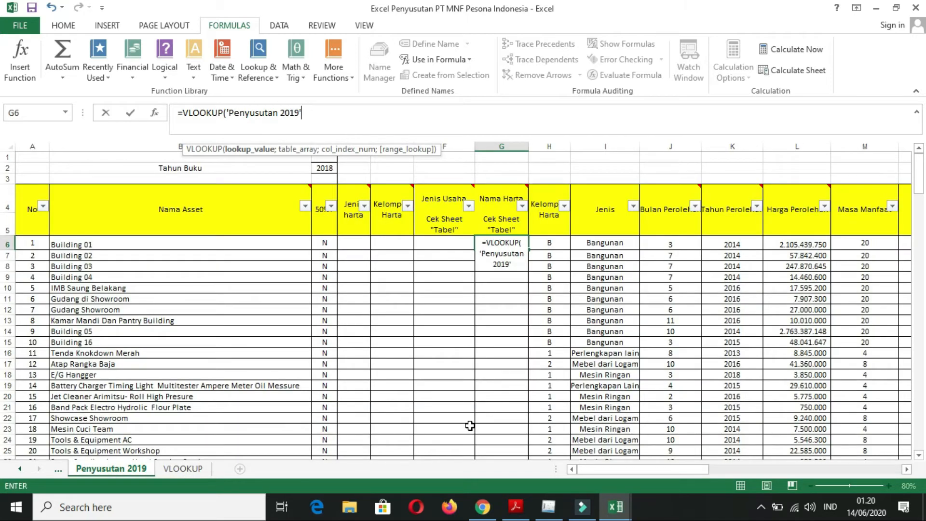
{"action": "key", "text": "BackSpace"}
{"action": "key", "text": "BackSpace"}
{"action": "key", "text": "BackSpace"}
{"action": "key", "text": "BackSpace"}
{"action": "key", "text": "BackSpace"}
{"action": "key", "text": "BackSpace"}
{"action": "key", "text": "BackSpace"}
{"action": "key", "text": "BackSpace"}
{"action": "key", "text": "BackSpace"}
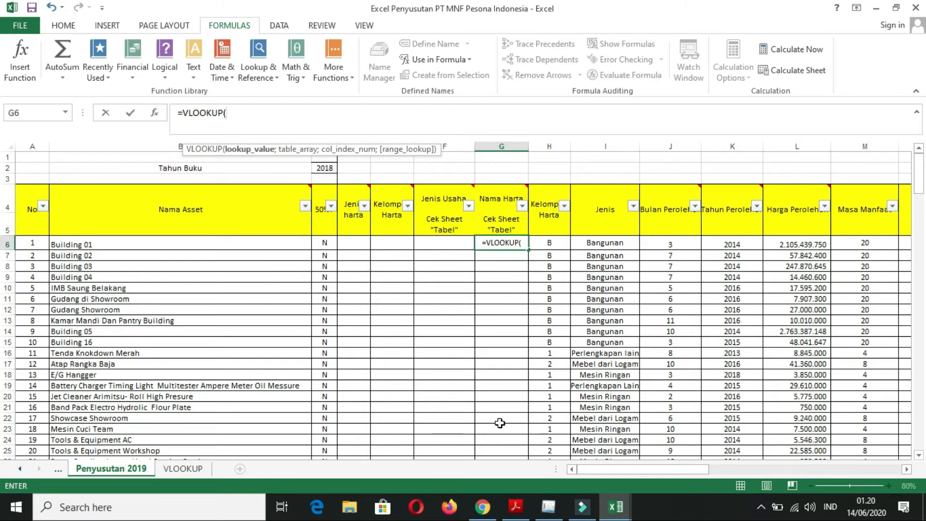
{"action": "left_click", "coordinate": [608, 245]}
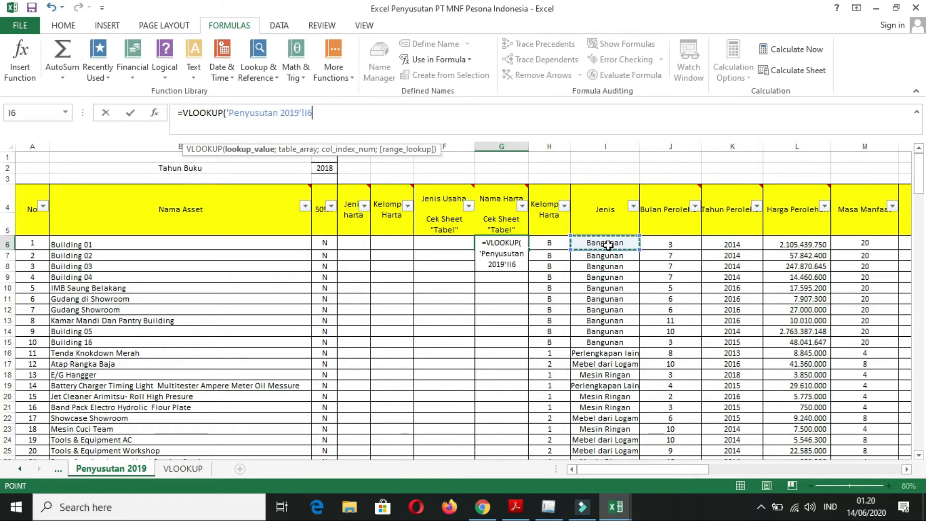
{"action": "key", "text": "BackSpace"}
{"action": "key", "text": "BackSpace"}
{"action": "key", "text": "BackSpace"}
{"action": "key", "text": "BackSpace"}
{"action": "key", "text": "BackSpace"}
{"action": "key", "text": "BackSpace"}
{"action": "key", "text": "BackSpace"}
{"action": "key", "text": "BackSpace"}
{"action": "key", "text": "BackSpace"}
{"action": "key", "text": "BackSpace"}
{"action": "key", "text": "BackSpace"}
{"action": "key", "text": "BackSpace"}
{"action": "key", "text": "BackSpace"}
{"action": "key", "text": "BackSpace"}
{"action": "key", "text": "BackSpace"}
{"action": "key", "text": "BackSpace"}
{"action": "key", "text": "BackSpace"}
{"action": "key", "text": "BackSpace"}
{"action": "key", "text": "BackSpace"}
{"action": "key", "text": "BackSpace"}
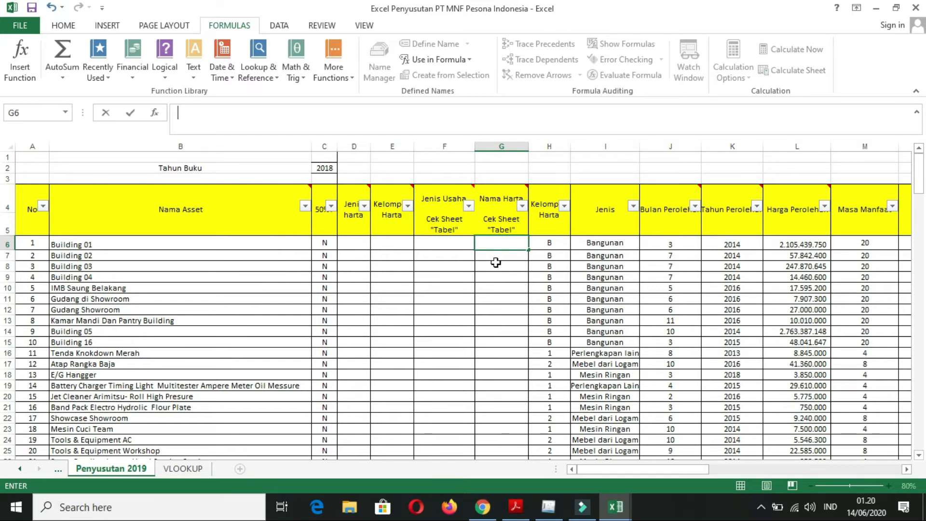
Step: Enter =VLOOKUP(I6;JUAN;2) in G6, using the Jenis and Kode Harta table I2:J12 on the VLOOKUP sheet
{"action": "left_click", "coordinate": [500, 243]}
{"action": "type", "text": "=VL"}
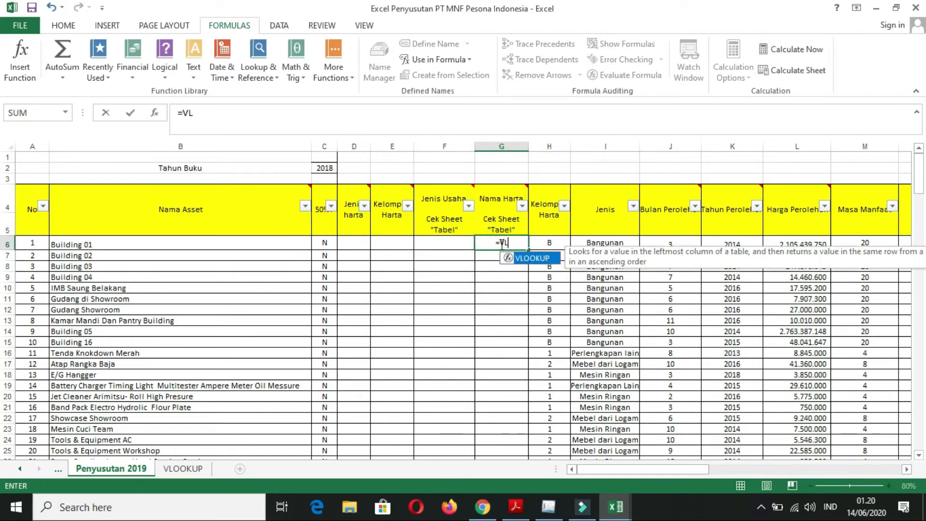
{"action": "double_click", "coordinate": [532, 258]}
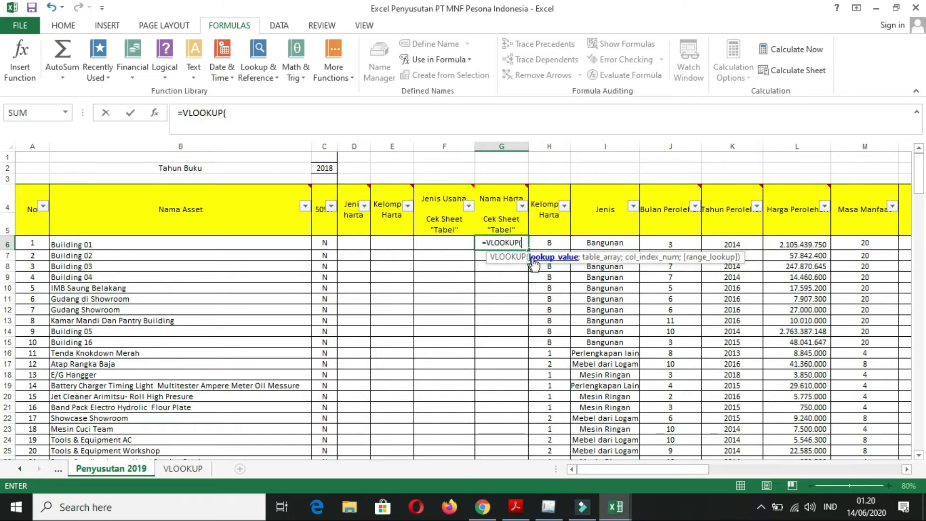
{"action": "left_click", "coordinate": [618, 242]}
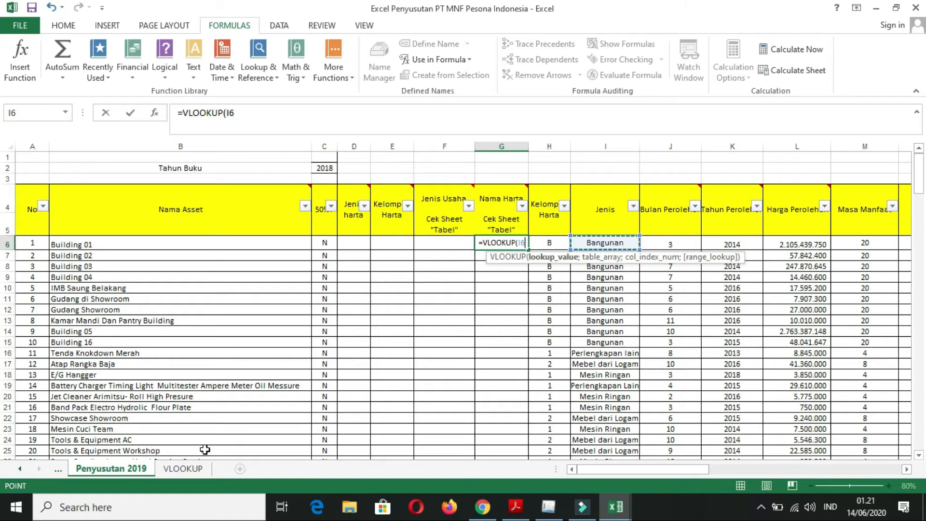
{"action": "type", "text": ";"}
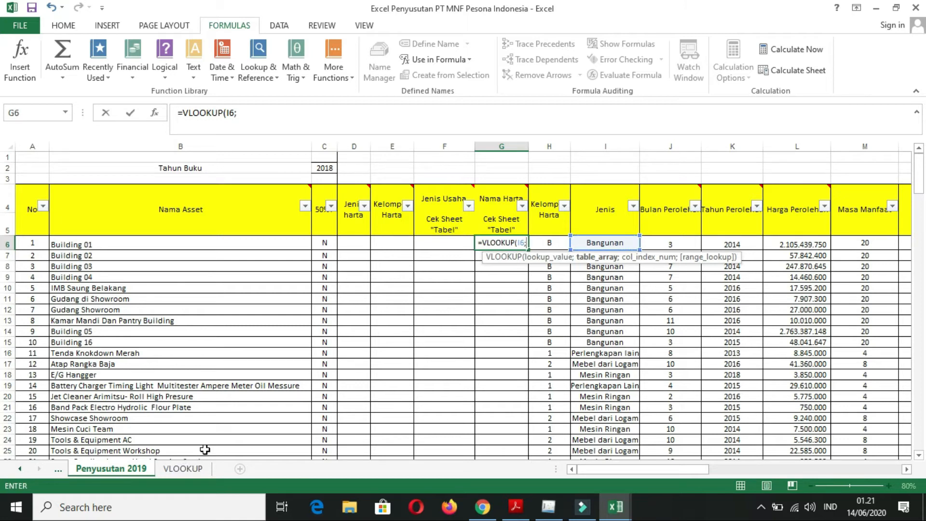
{"action": "left_click", "coordinate": [201, 468]}
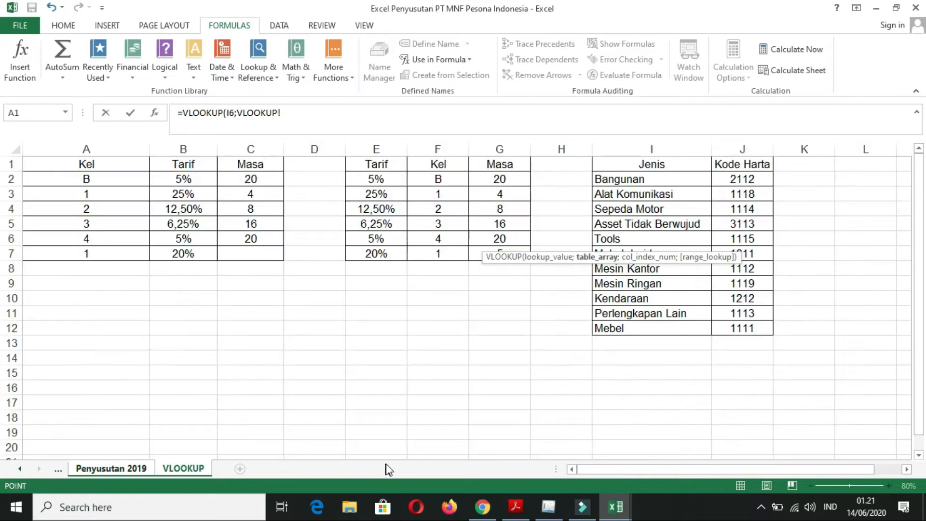
{"action": "left_click_drag", "start_coordinate": [613, 181], "coordinate": [748, 327]}
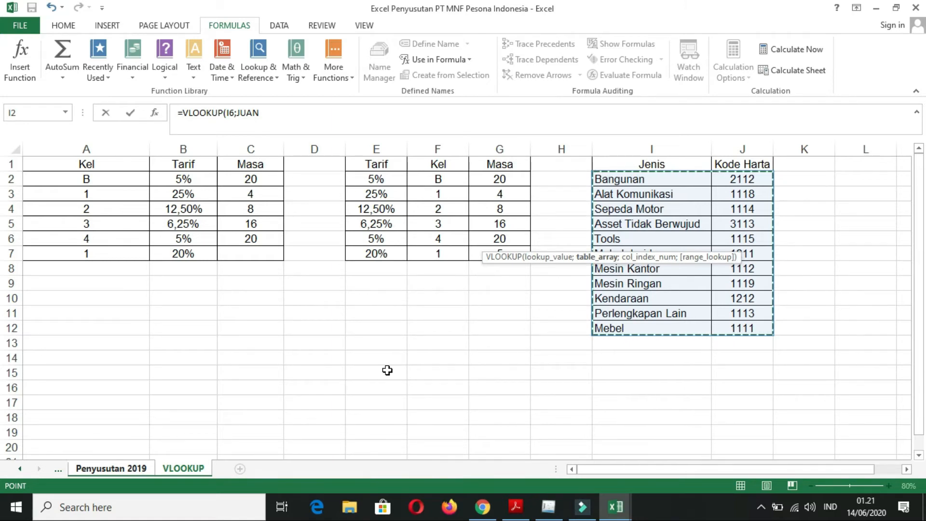
{"action": "type", "text": ";2"}
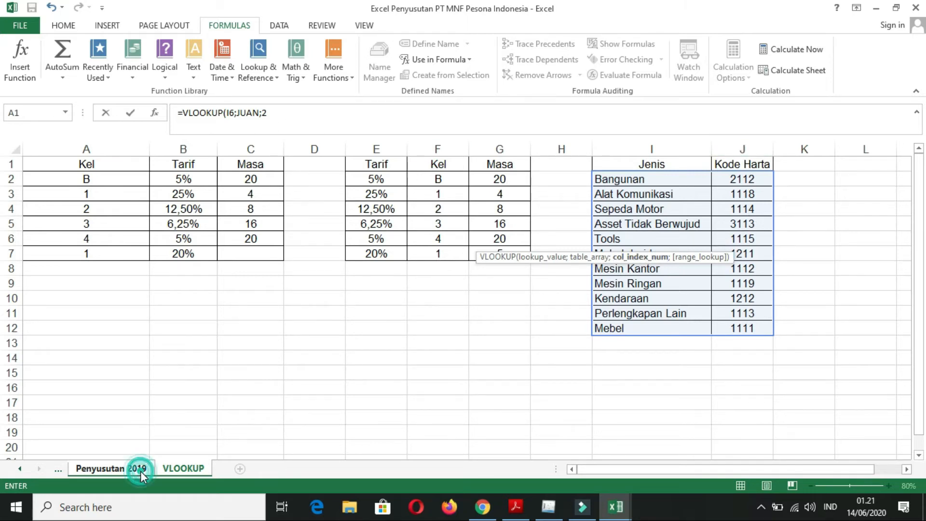
{"action": "key", "text": "Return"}
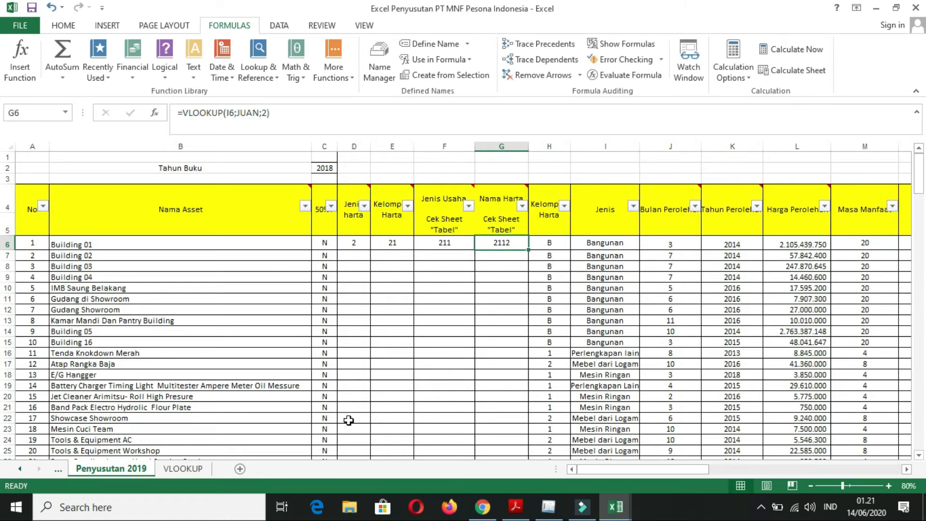
{"action": "key", "text": "Down"}
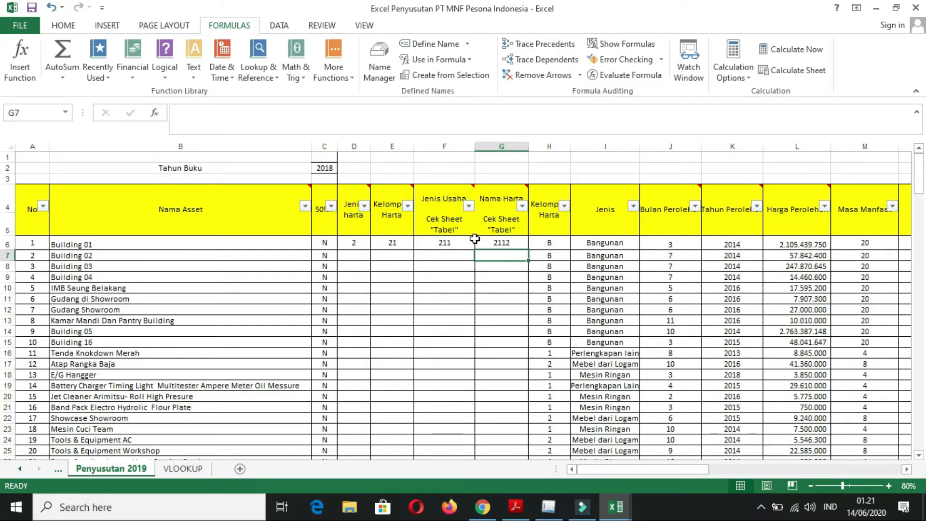
Step: Check the LEFT formulas in D6:F6 and fill the Nama Harta lookup formula from G6 down to the last asset row, G203
{"action": "left_click", "coordinate": [354, 241]}
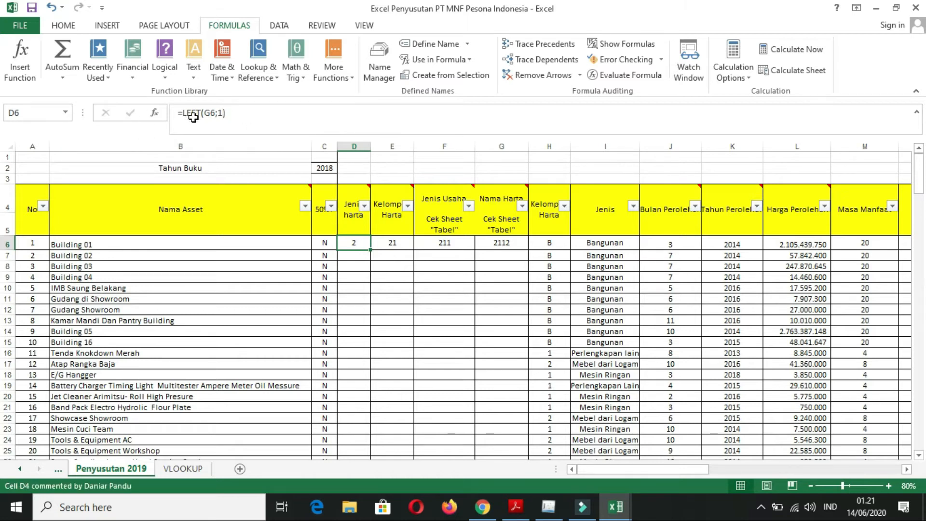
{"action": "left_click", "coordinate": [393, 246]}
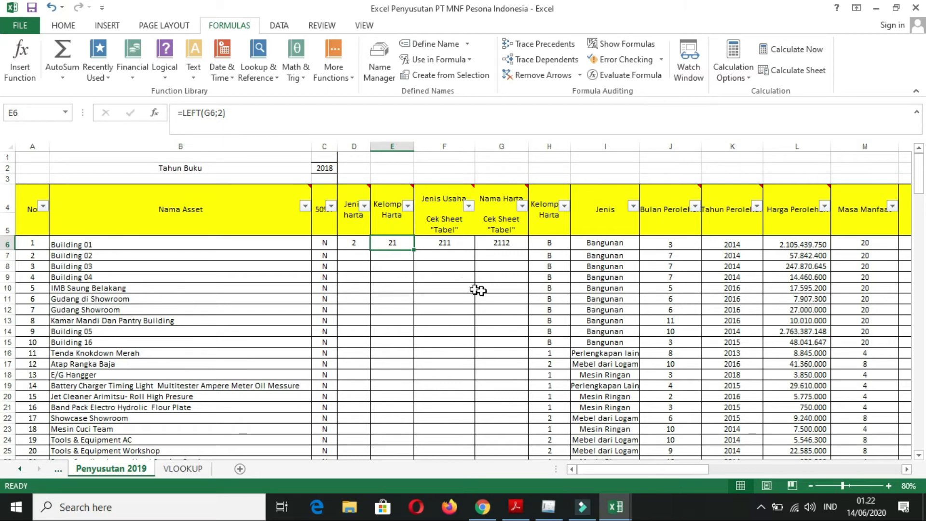
{"action": "left_click", "coordinate": [449, 249]}
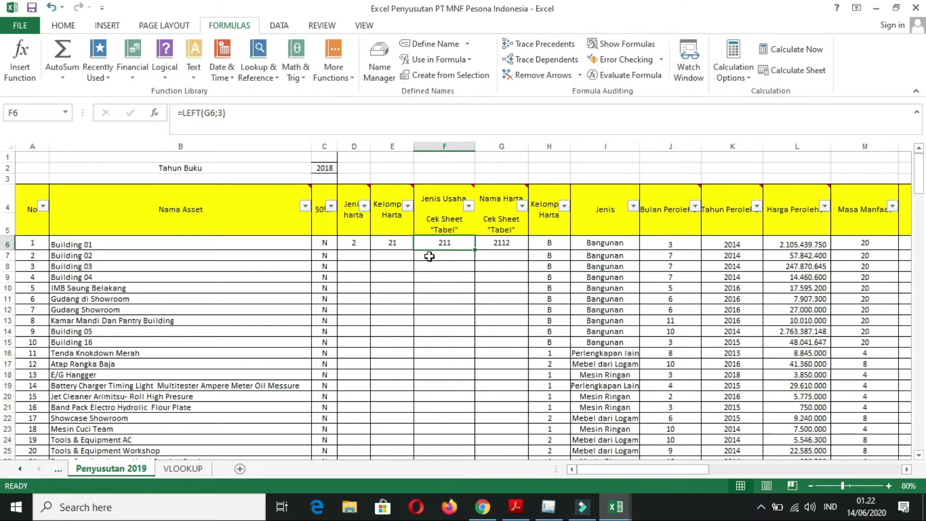
{"action": "left_click", "coordinate": [510, 248]}
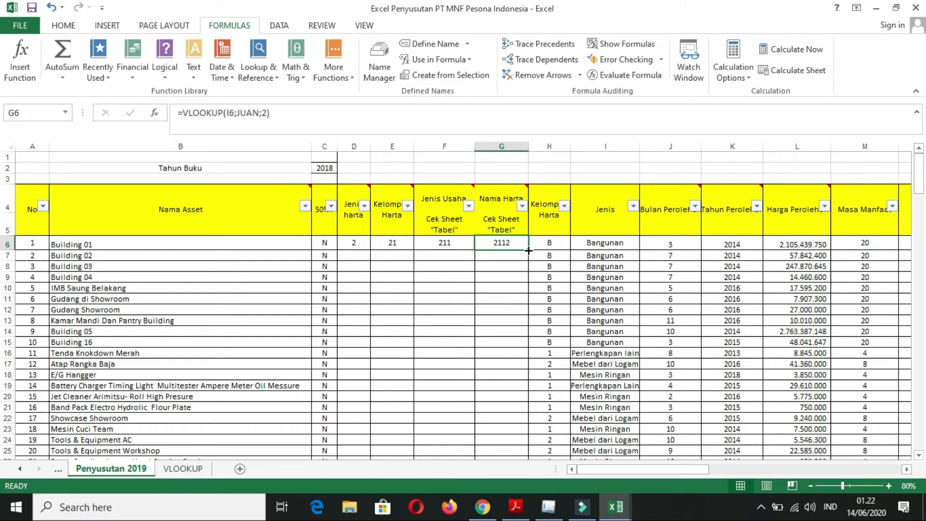
{"action": "double_click", "coordinate": [529, 250]}
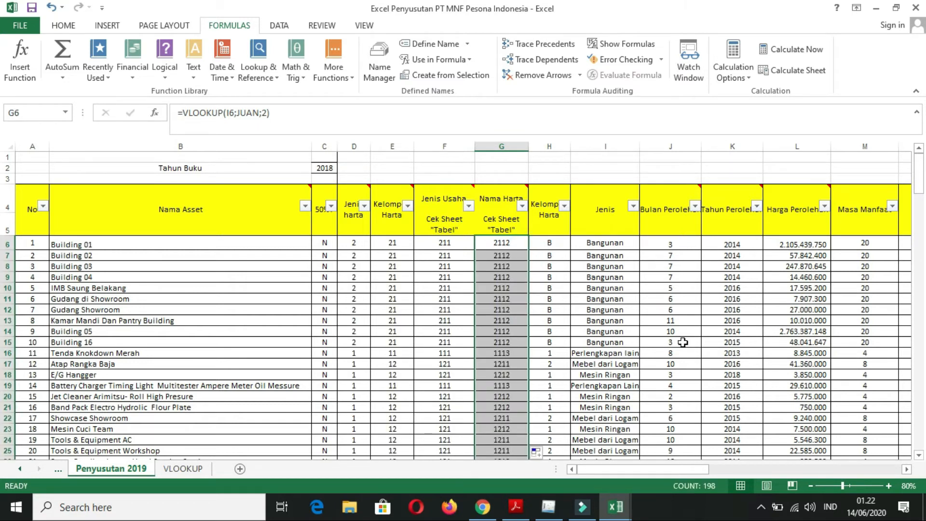
{"action": "left_click", "coordinate": [793, 310]}
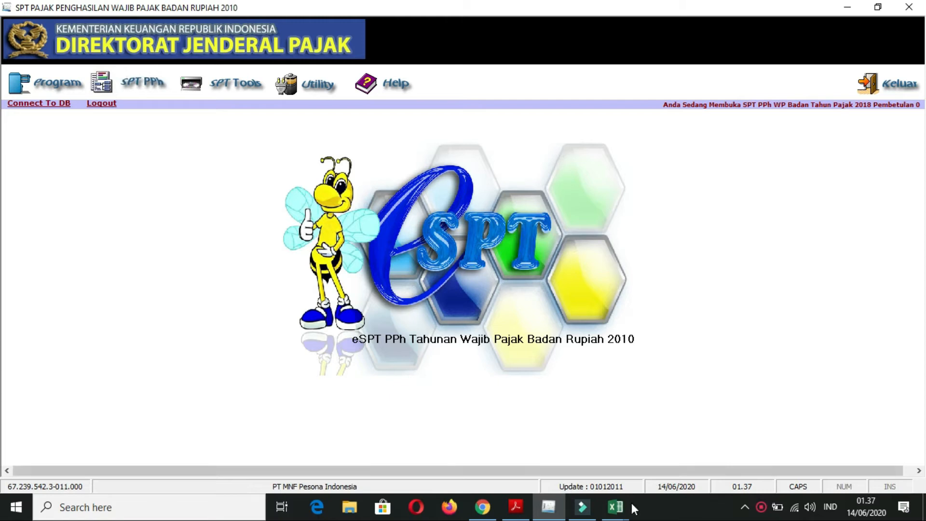
Step: Switch to the Excel workbook Excel Penyusutan PT MNF Pesona Indonesia, maximize its window and select A2 on the CSV sheet
{"action": "mouse_move", "coordinate": [618, 509]}
{"action": "left_click", "coordinate": [601, 464]}
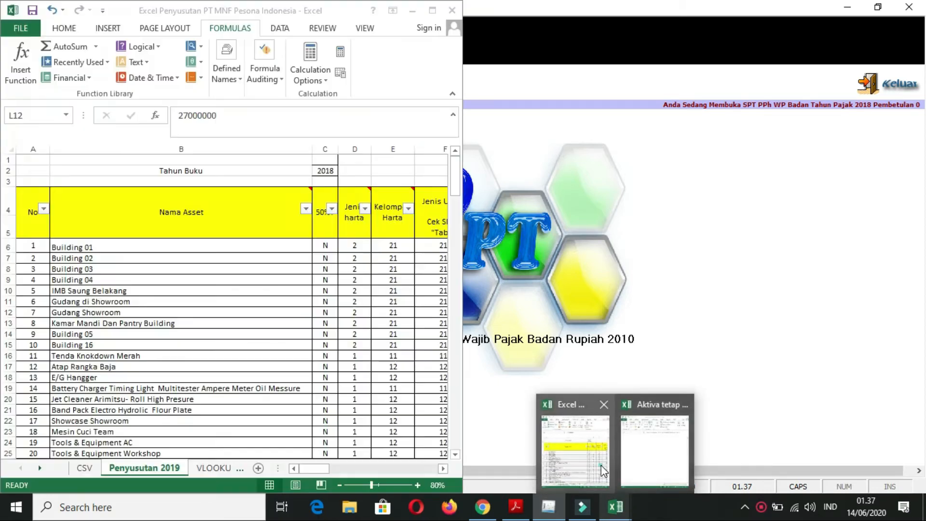
{"action": "key", "text": "super+Right"}
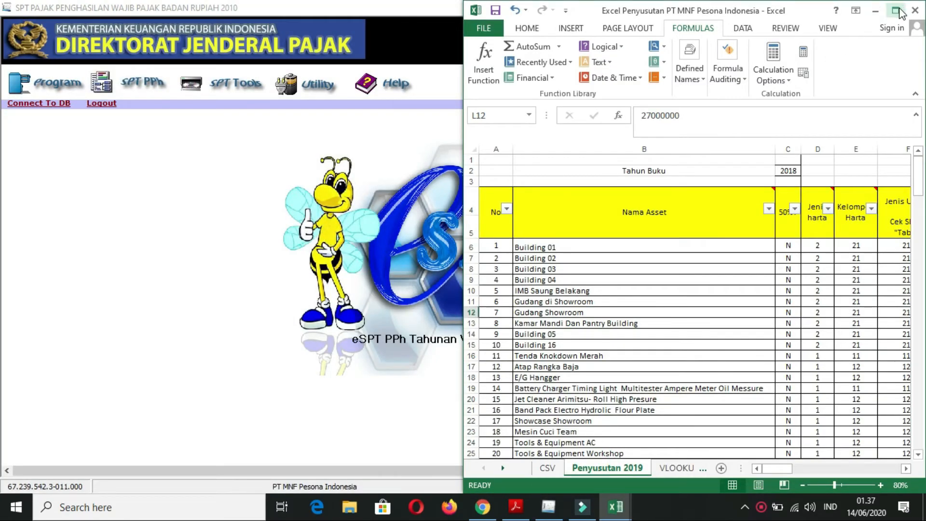
{"action": "left_click", "coordinate": [895, 10]}
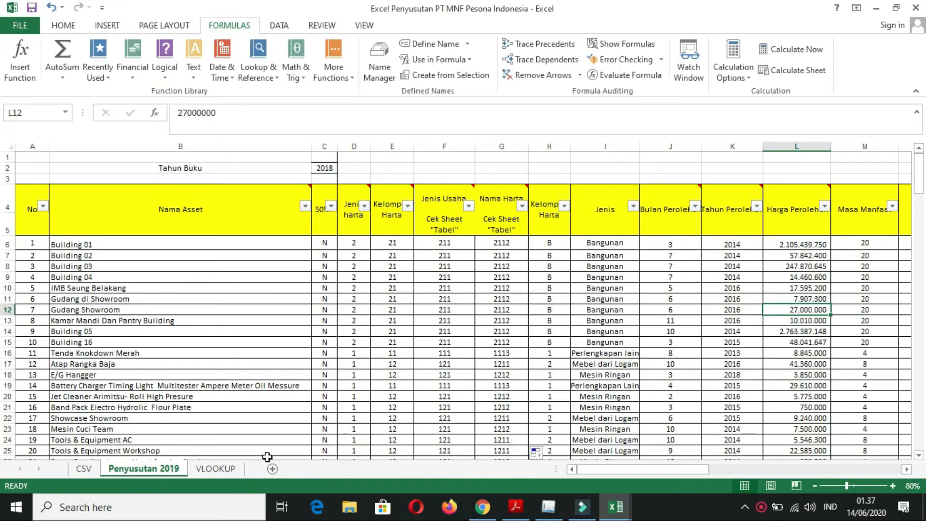
{"action": "left_click", "coordinate": [84, 468]}
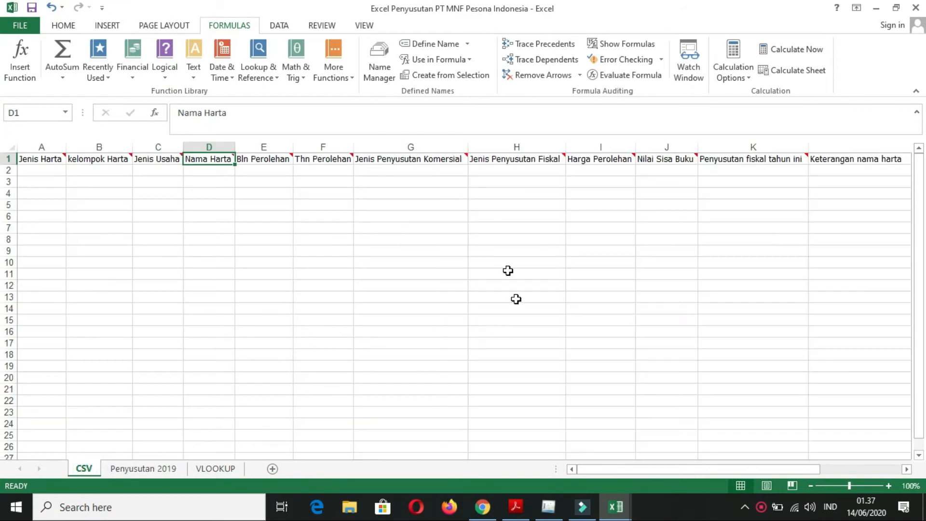
{"action": "left_click", "coordinate": [57, 173]}
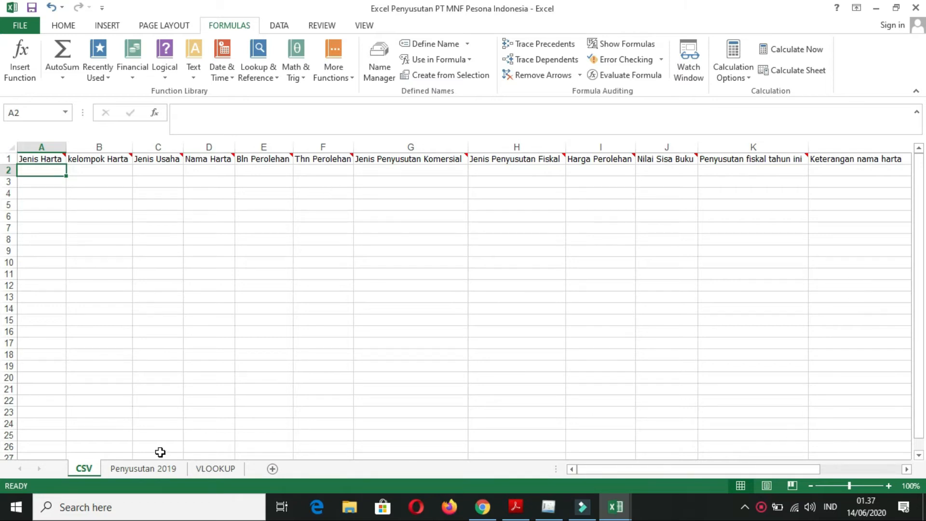
Step: Copy the Jenis Harta, Kelompok Harta and Jenis Usaha codes in D6:F203 of the Penyusutan 2019 sheet
{"action": "left_click", "coordinate": [163, 468]}
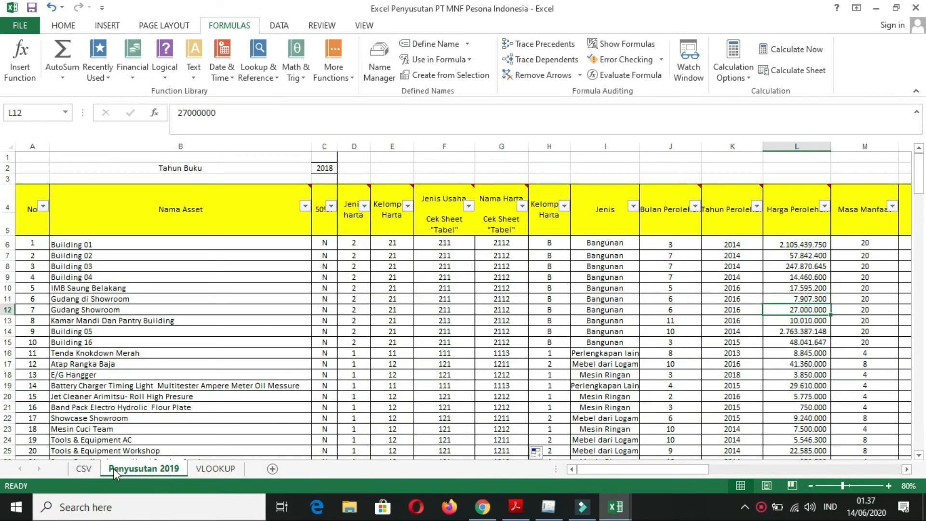
{"action": "left_click", "coordinate": [91, 467]}
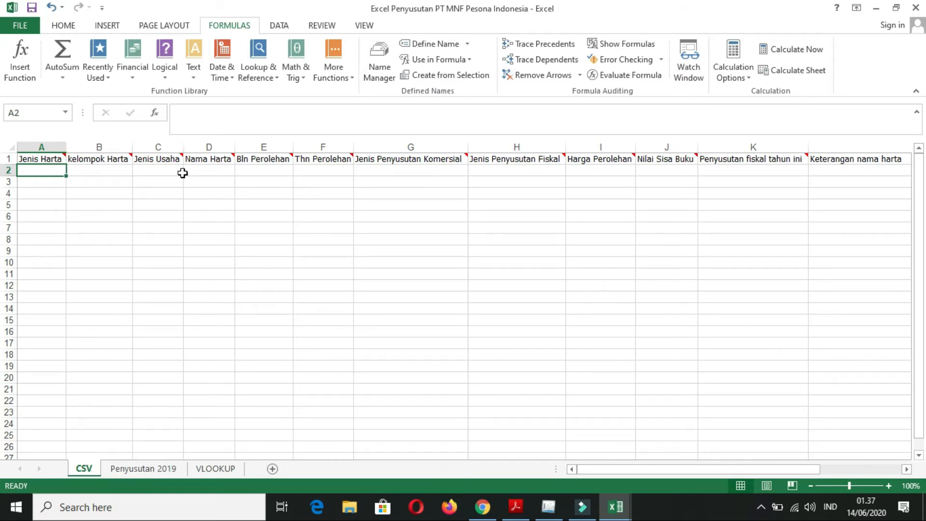
{"action": "left_click", "coordinate": [172, 470]}
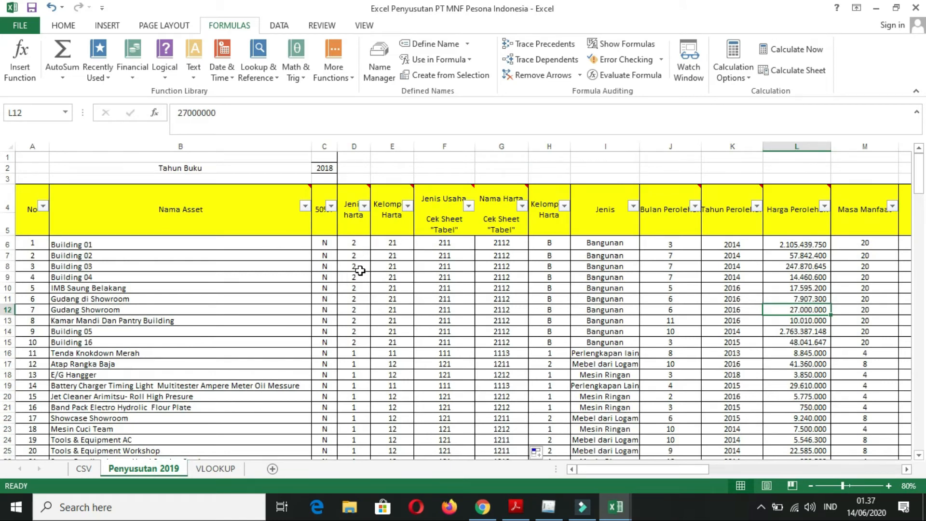
{"action": "left_click", "coordinate": [362, 244]}
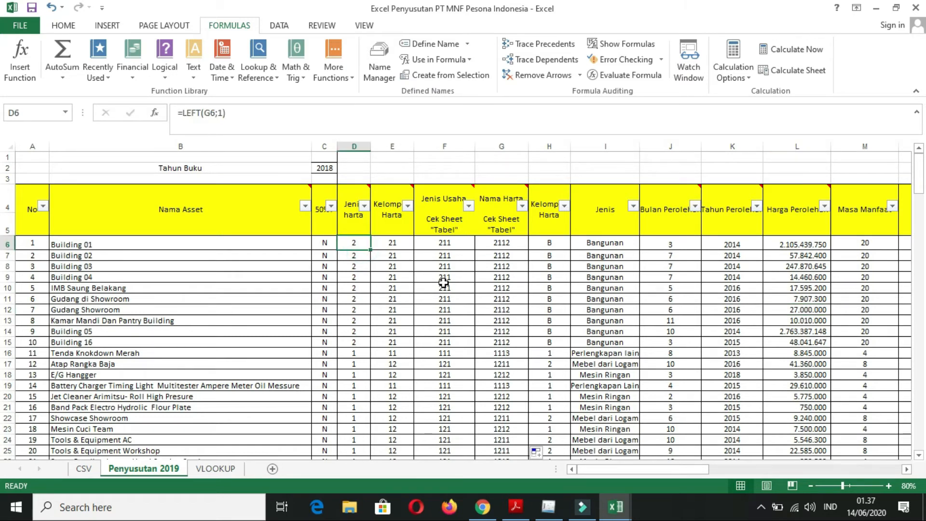
{"action": "key", "text": "shift+Right"}
{"action": "key", "text": "shift+Right"}
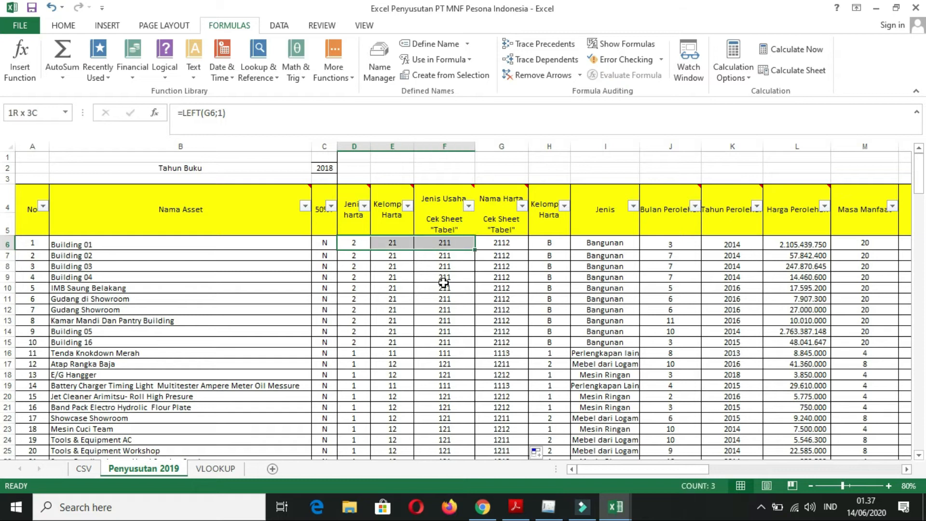
{"action": "key", "text": "shift+Down"}
{"action": "key", "text": "shift+Down"}
{"action": "key", "text": "shift+Down"}
{"action": "key", "text": "shift+Down"}
{"action": "key", "text": "shift+Down"}
{"action": "key", "text": "shift+Down"}
{"action": "key", "text": "shift+Down"}
{"action": "key", "text": "shift+Down"}
{"action": "key", "text": "shift+Down"}
{"action": "key", "text": "shift+Down"}
{"action": "key", "text": "shift+Down"}
{"action": "key", "text": "shift+Down"}
{"action": "key", "text": "shift+Down"}
{"action": "key", "text": "shift+Down"}
{"action": "key", "text": "shift+Down"}
{"action": "key", "text": "shift+Down"}
{"action": "key", "text": "shift+Down"}
{"action": "key", "text": "shift+Down"}
{"action": "key", "text": "shift+Down"}
{"action": "key", "text": "shift+Down"}
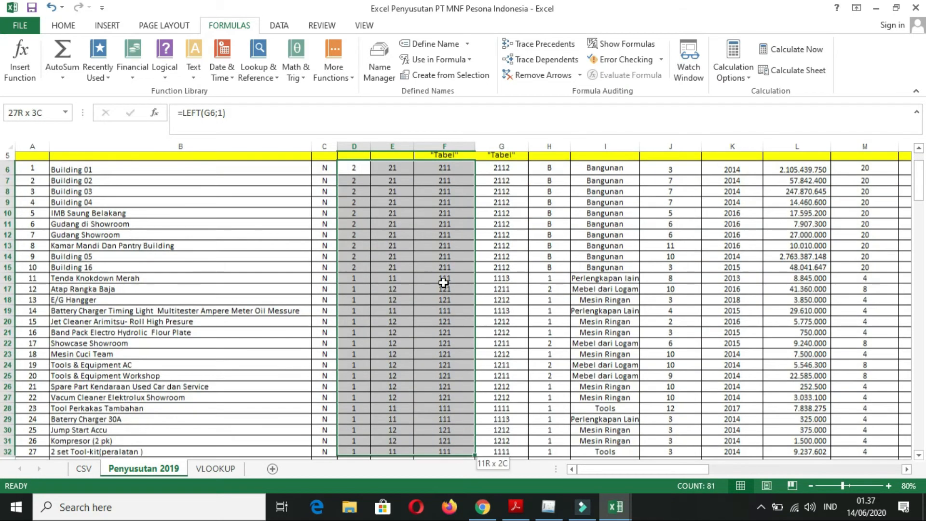
{"action": "key", "text": "shift+Down"}
{"action": "key", "text": "shift+Down"}
{"action": "key", "text": "shift+Down"}
{"action": "key", "text": "shift+Down"}
{"action": "key", "text": "shift+Down"}
{"action": "key", "text": "shift+Down"}
{"action": "key", "text": "shift+Down"}
{"action": "key", "text": "shift+Down"}
{"action": "key", "text": "ctrl+shift+Down"}
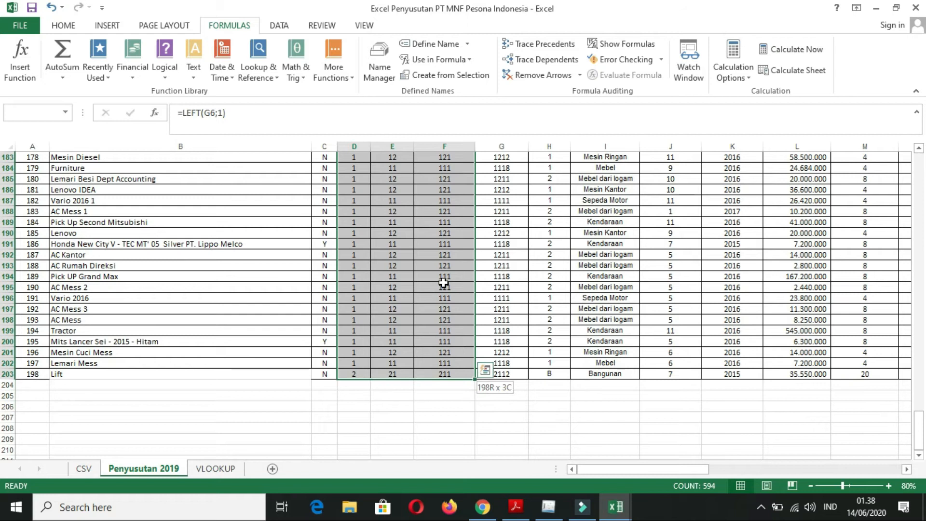
{"action": "key", "text": "ctrl+c"}
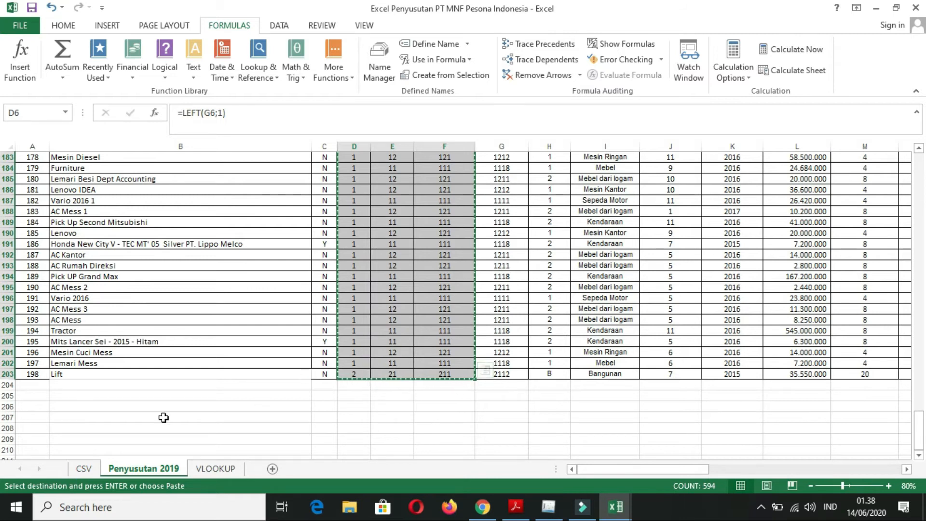
Step: Paste the copied codes as values only into the CSV sheet from A2, under Jenis Harta, kelompok Harta and Jenis Usaha
{"action": "left_click", "coordinate": [83, 470]}
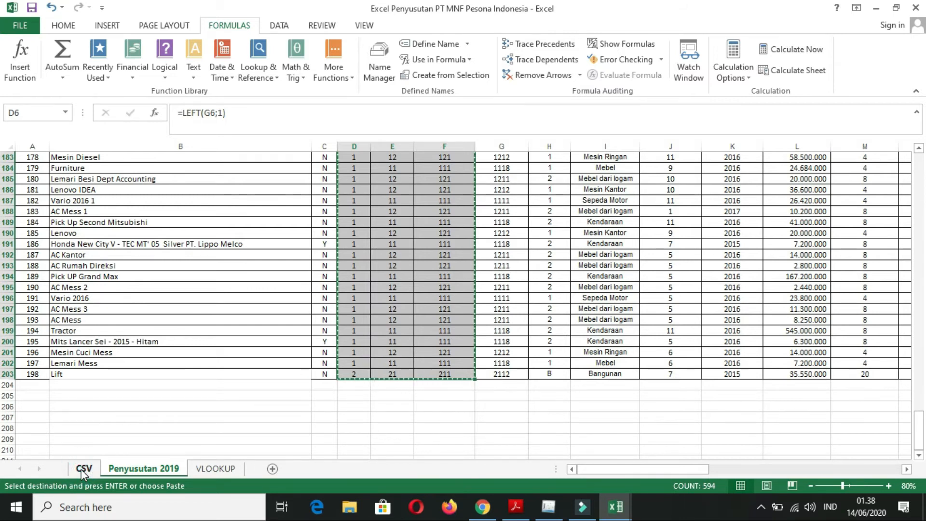
{"action": "left_click_drag", "start_coordinate": [44, 170], "coordinate": [146, 183]}
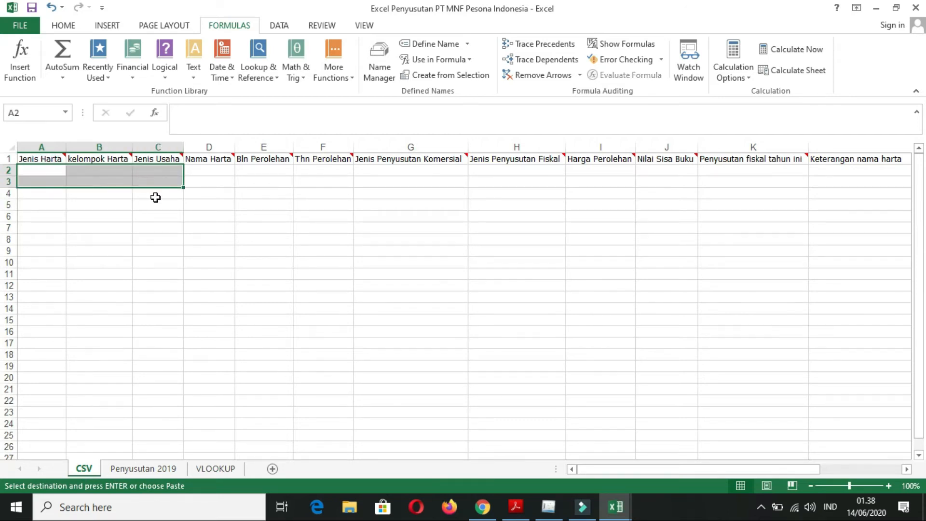
{"action": "right_click", "coordinate": [125, 171]}
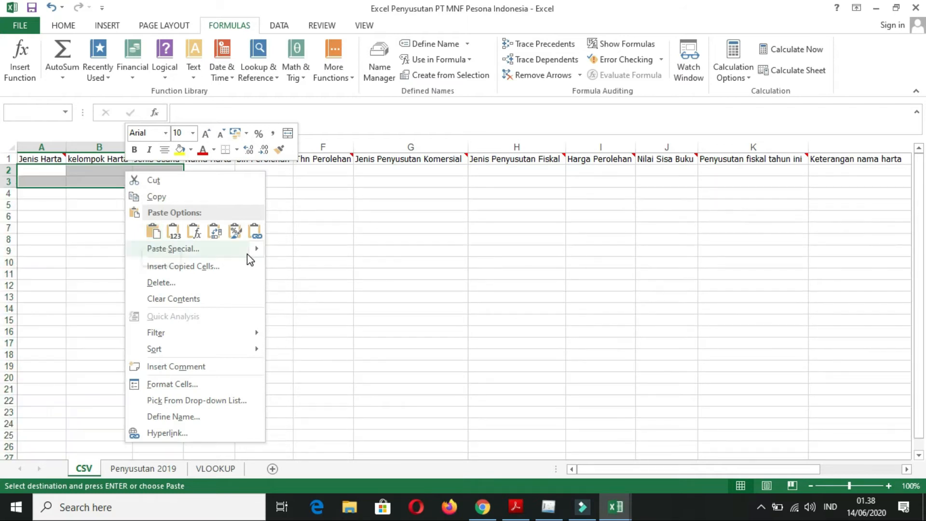
{"action": "mouse_move", "coordinate": [263, 250]}
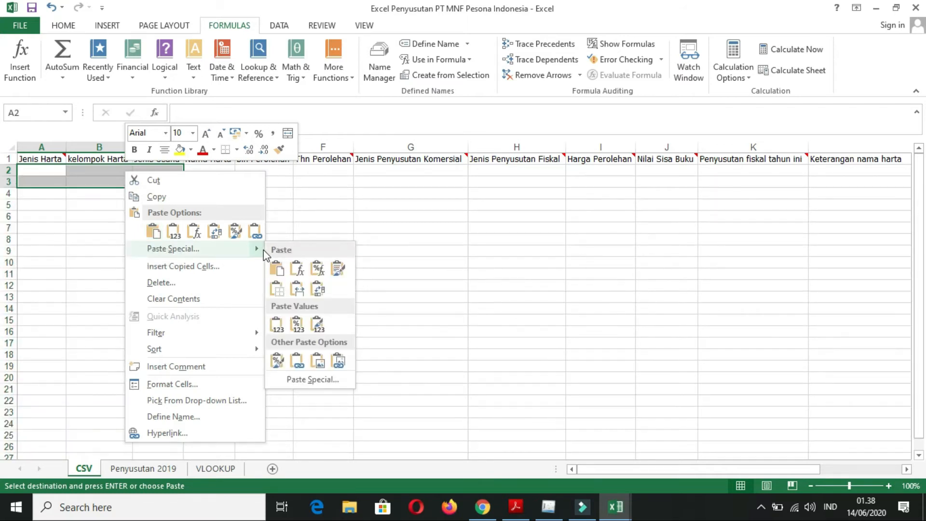
{"action": "left_click", "coordinate": [276, 328]}
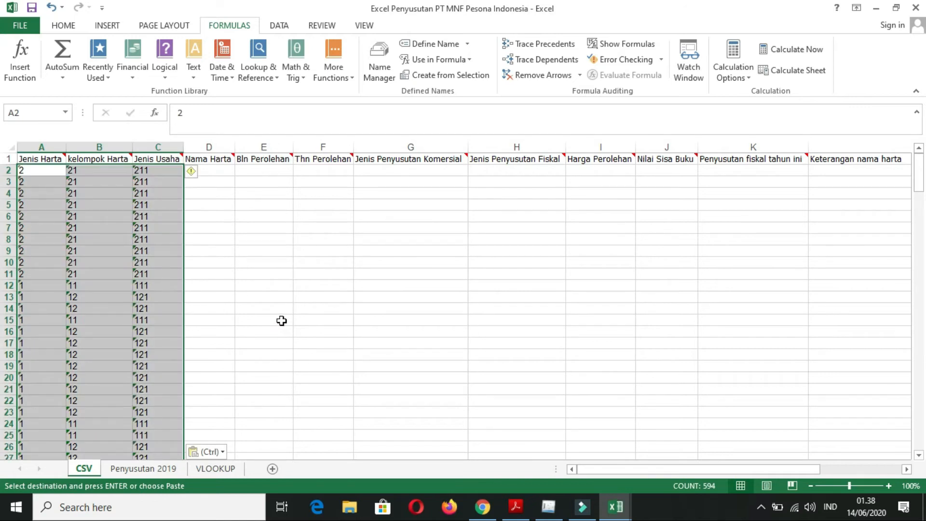
Step: Copy the Nama Harta codes in G6:G203 of the Penyusutan 2019 sheet
{"action": "left_click", "coordinate": [220, 174]}
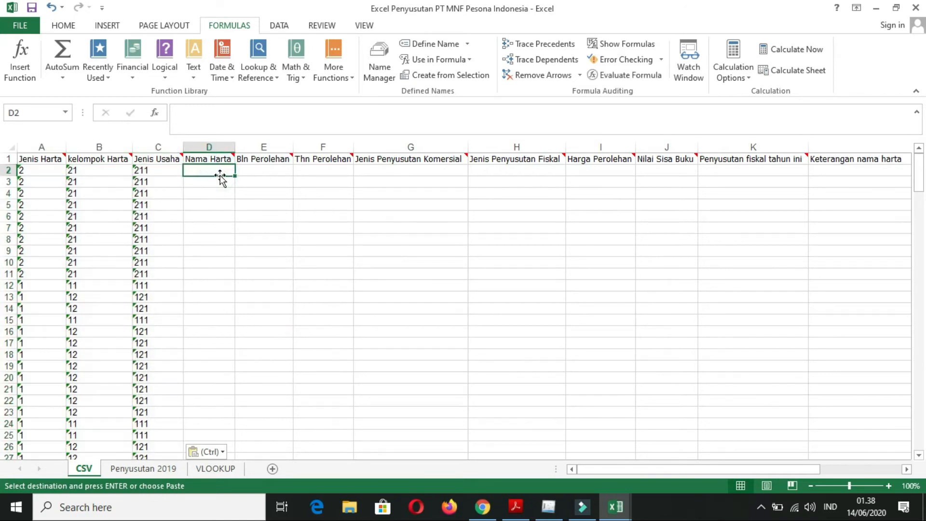
{"action": "left_click", "coordinate": [168, 469]}
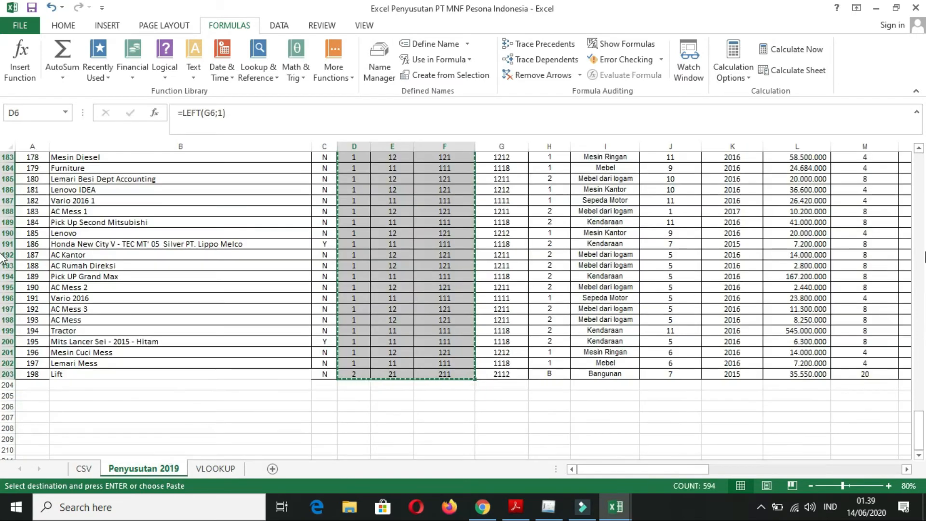
{"action": "left_click_drag", "start_coordinate": [918, 425], "coordinate": [921, 179]}
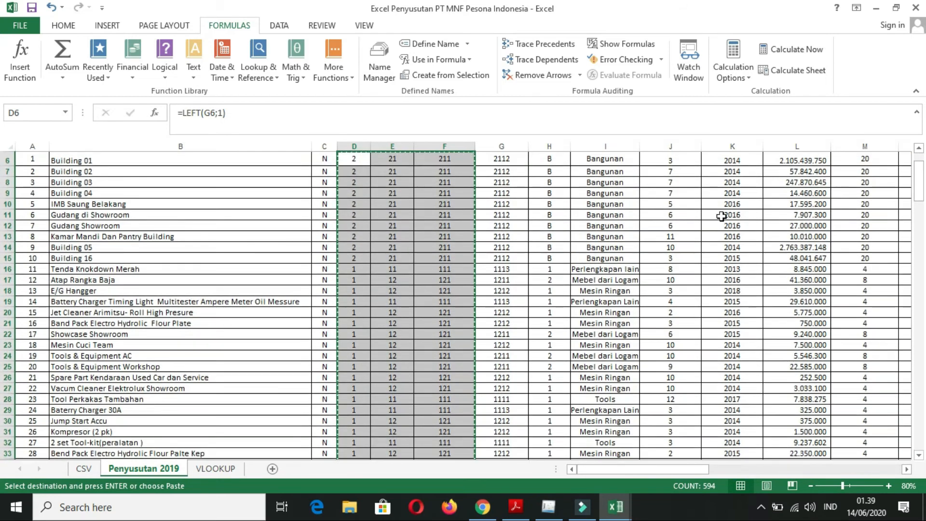
{"action": "key", "text": "Escape"}
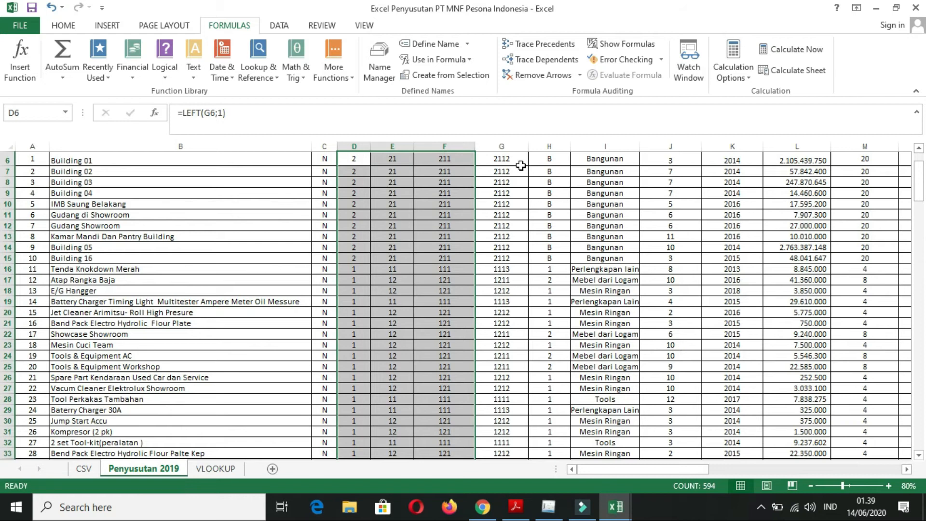
{"action": "left_click", "coordinate": [515, 159]}
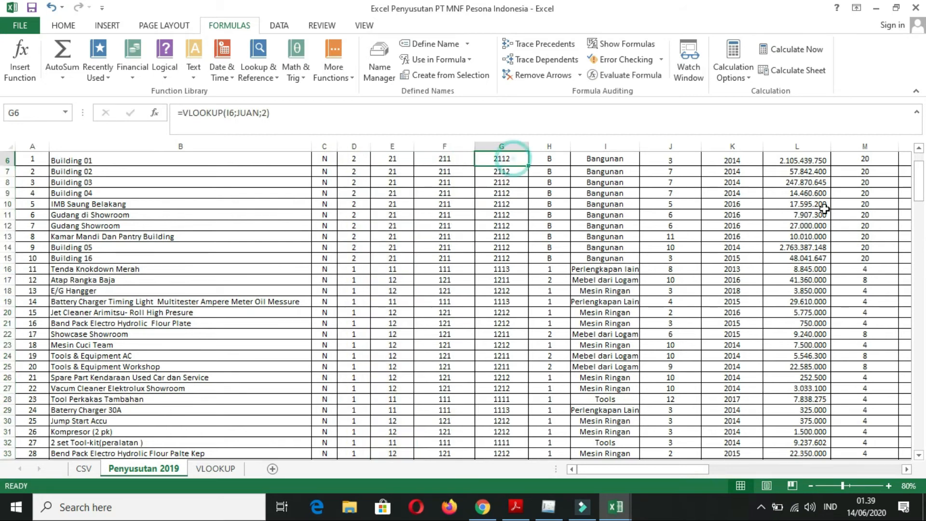
{"action": "scroll", "coordinate": [873, 193], "scroll_direction": "up", "scroll_amount": 2}
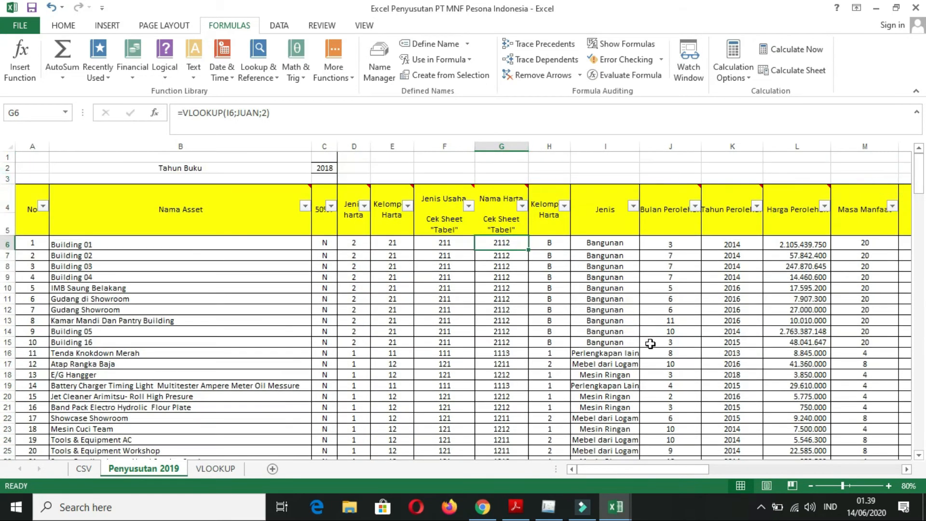
{"action": "key", "text": "shift+Down"}
{"action": "key", "text": "shift+Down"}
{"action": "key", "text": "shift+Down"}
{"action": "key", "text": "shift+Down"}
{"action": "key", "text": "shift+Down"}
{"action": "key", "text": "shift+Down"}
{"action": "key", "text": "shift+Down"}
{"action": "key", "text": "shift+Down"}
{"action": "key", "text": "shift+Down"}
{"action": "key", "text": "shift+Down"}
{"action": "key", "text": "shift+Down"}
{"action": "key", "text": "shift+Down"}
{"action": "key", "text": "shift+Down"}
{"action": "key", "text": "shift+Down"}
{"action": "key", "text": "shift+Down"}
{"action": "key", "text": "shift+Down"}
{"action": "key", "text": "shift+Down"}
{"action": "key", "text": "shift+Down"}
{"action": "key", "text": "shift+Down"}
{"action": "key", "text": "shift+Down"}
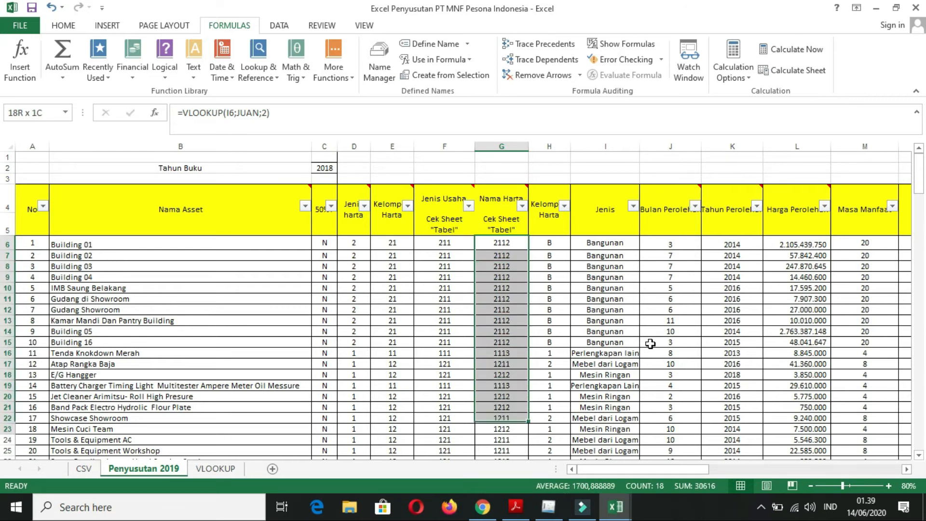
{"action": "key", "text": "ctrl+shift+Down"}
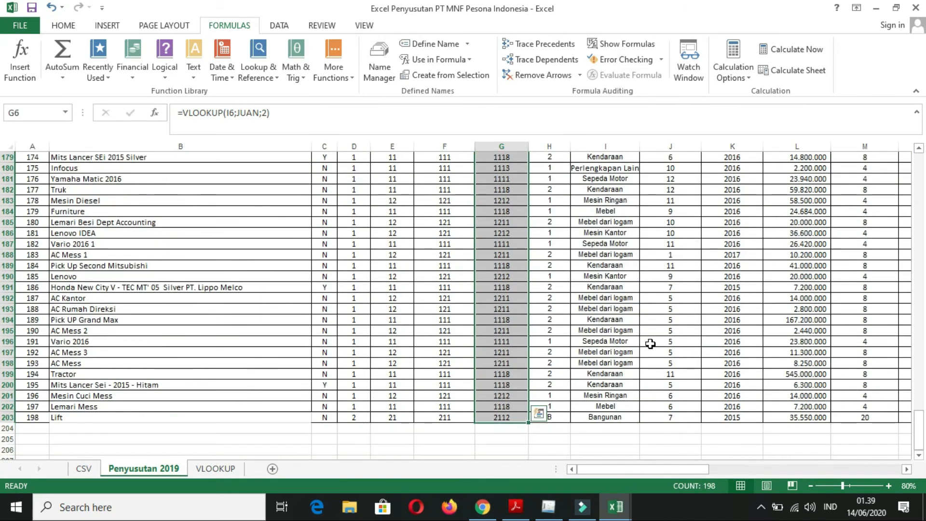
{"action": "key", "text": "ctrl+c"}
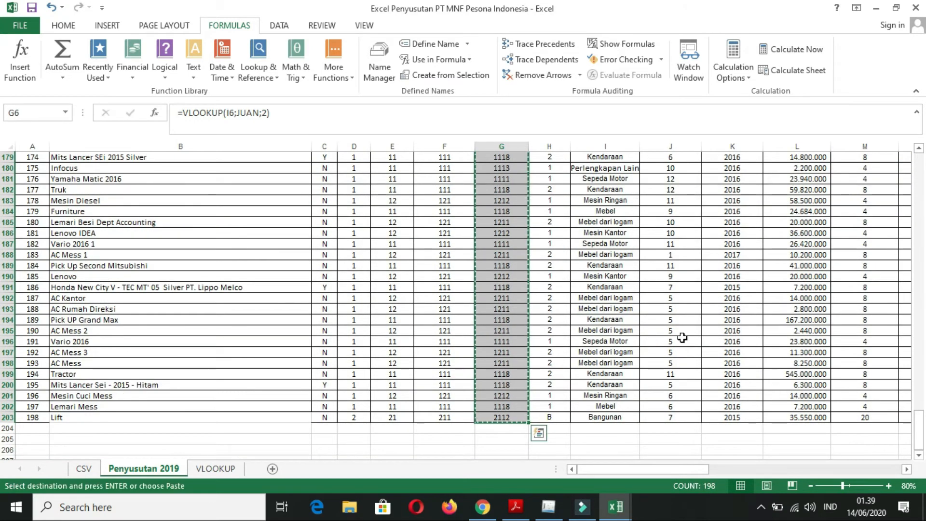
Step: Paste the copied codes as values only into the CSV sheet from D2, under Nama Harta
{"action": "left_click", "coordinate": [87, 468]}
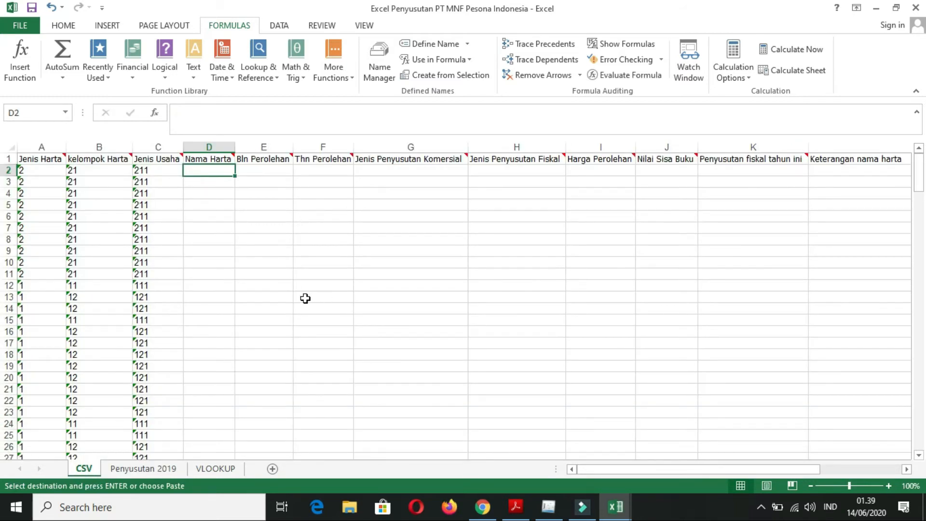
{"action": "right_click", "coordinate": [204, 170]}
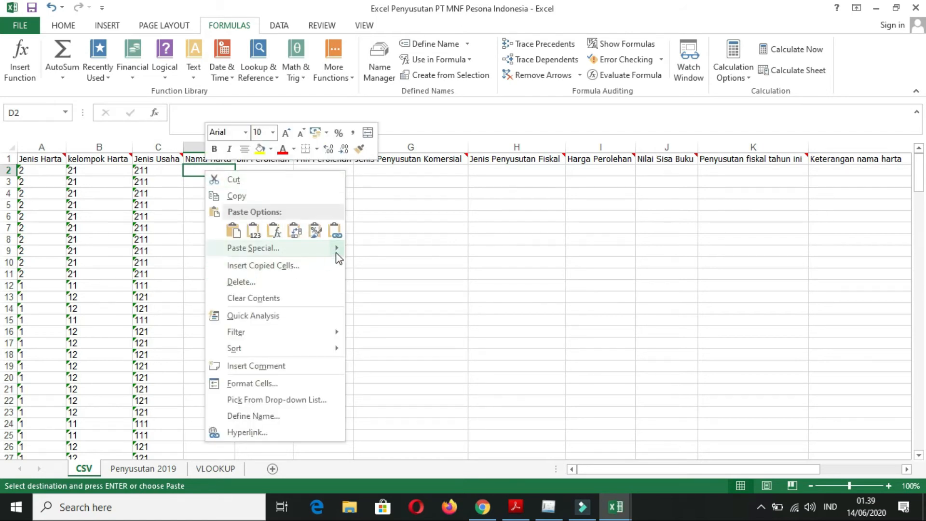
{"action": "left_click", "coordinate": [233, 231]}
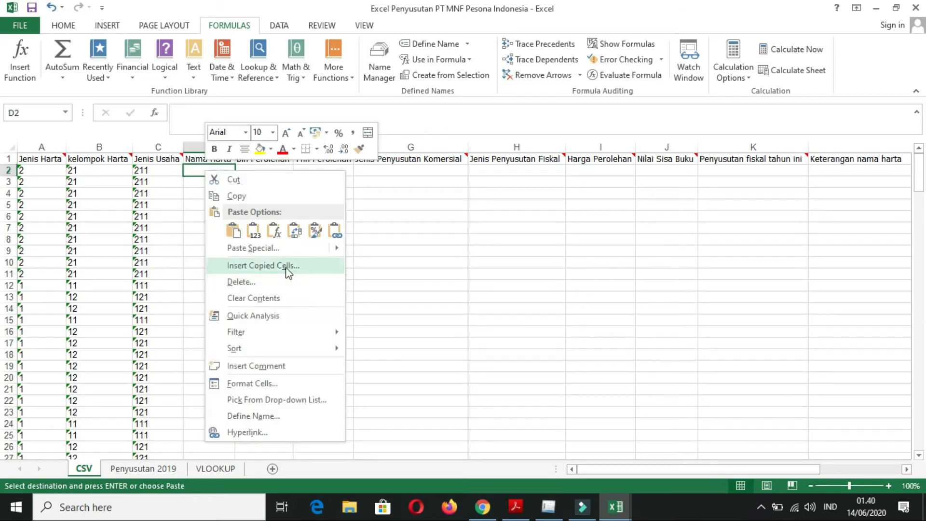
{"action": "mouse_move", "coordinate": [308, 248]}
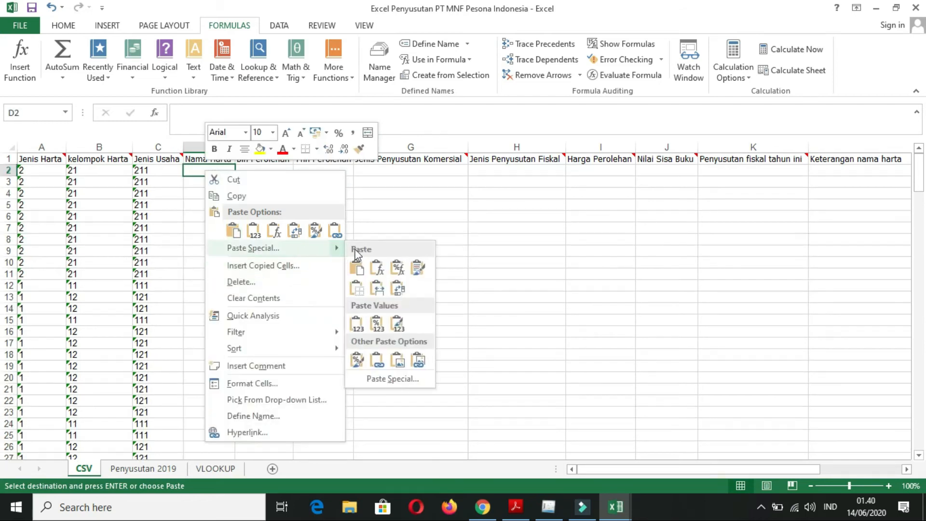
{"action": "left_click", "coordinate": [357, 326]}
{"action": "left_click", "coordinate": [261, 174]}
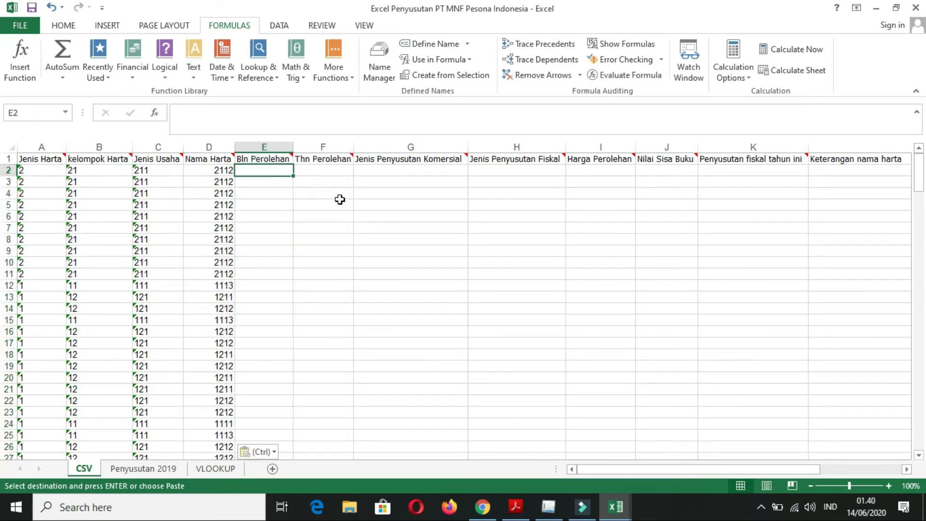
Step: Paste the copied asset names as values only into the CSV sheet from L2, under Keterangan nama harta, and look over the filled columns
{"action": "left_click", "coordinate": [144, 467]}
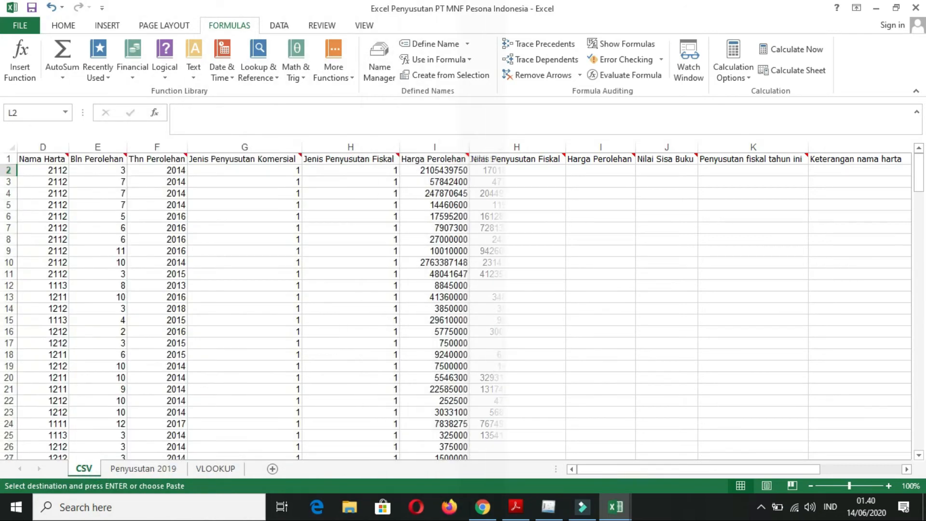
{"action": "right_click", "coordinate": [692, 173]}
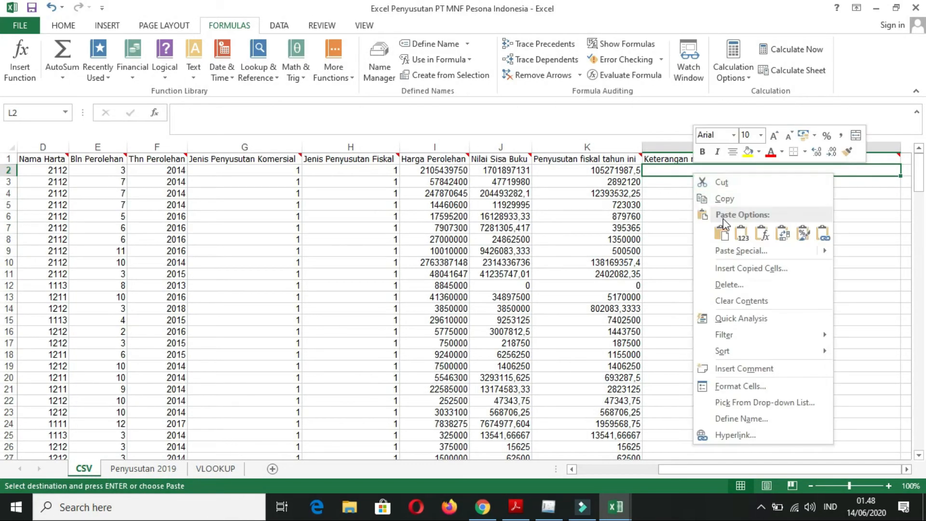
{"action": "left_click", "coordinate": [741, 227]}
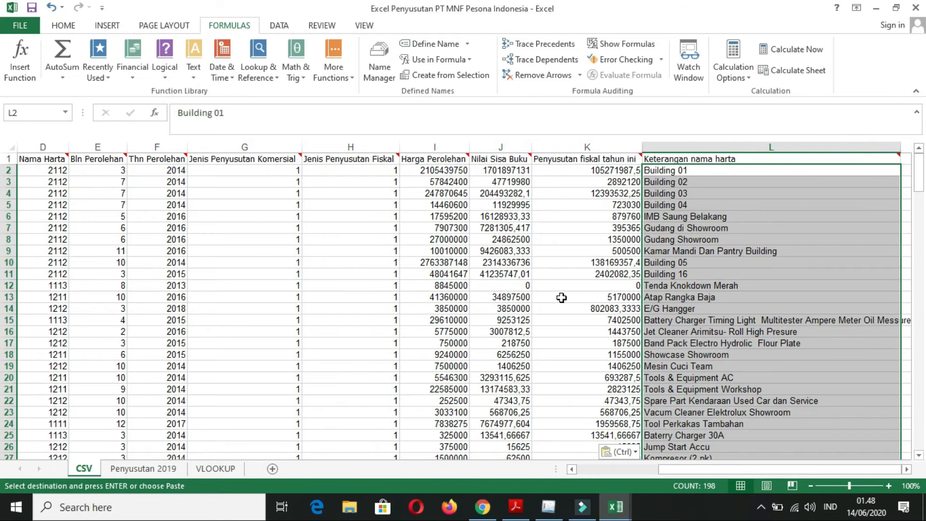
{"action": "left_click", "coordinate": [577, 331]}
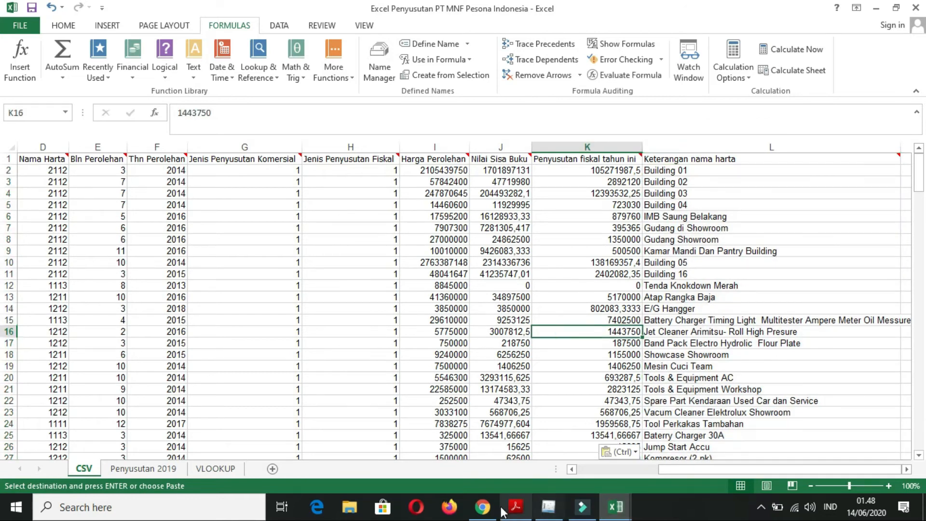
{"action": "left_click", "coordinate": [647, 469]}
{"action": "left_click_drag", "start_coordinate": [646, 469], "coordinate": [600, 476]}
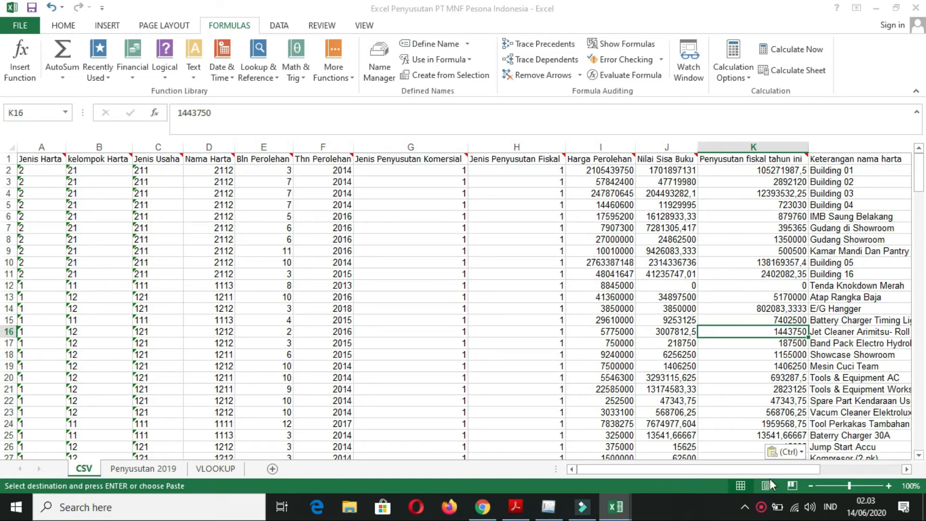
Step: Start saving a copy of the workbook in Documents > Tugas PPH Badan, with the file type CSV (Comma delimited)
{"action": "left_click", "coordinate": [29, 26]}
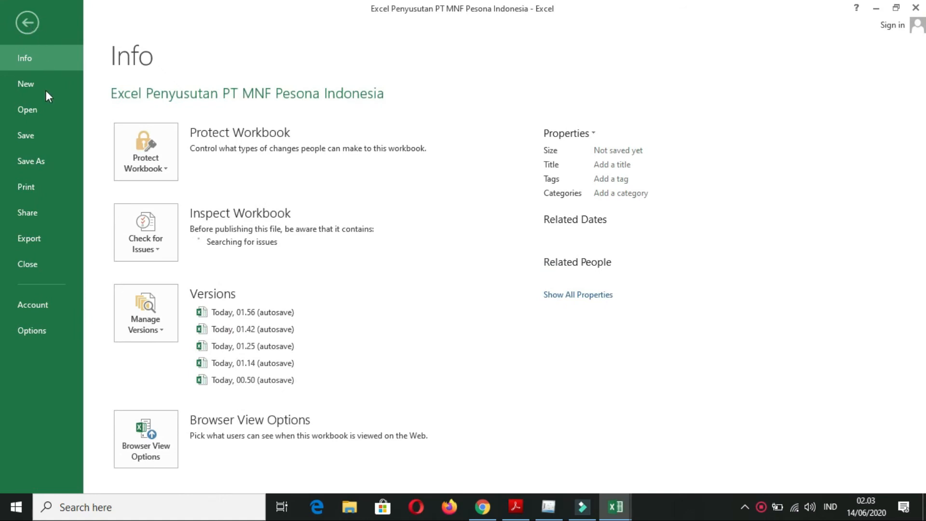
{"action": "left_click", "coordinate": [30, 161]}
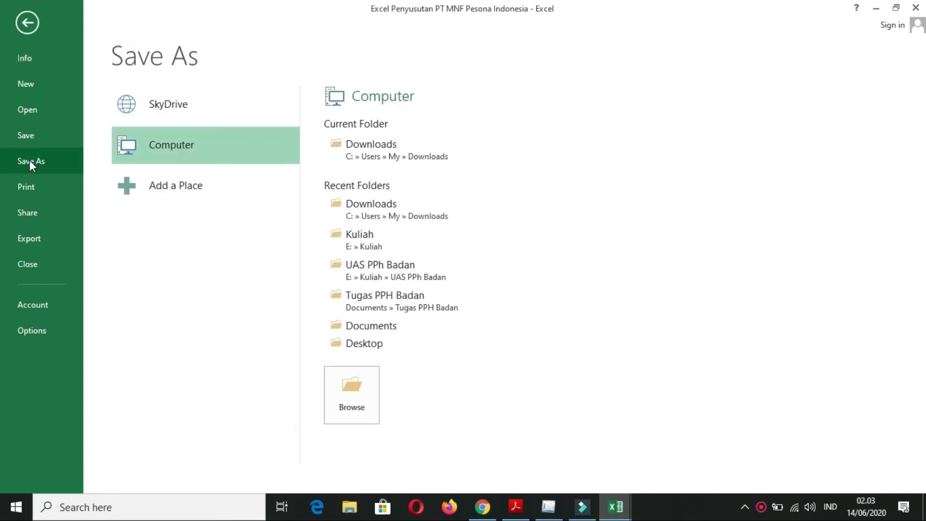
{"action": "left_click", "coordinate": [452, 305]}
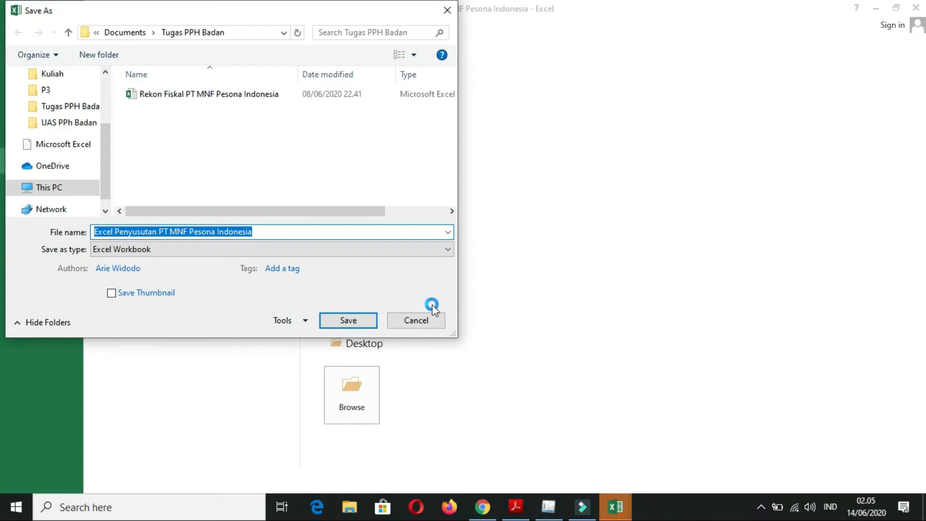
{"action": "type", "text": "CSV"}
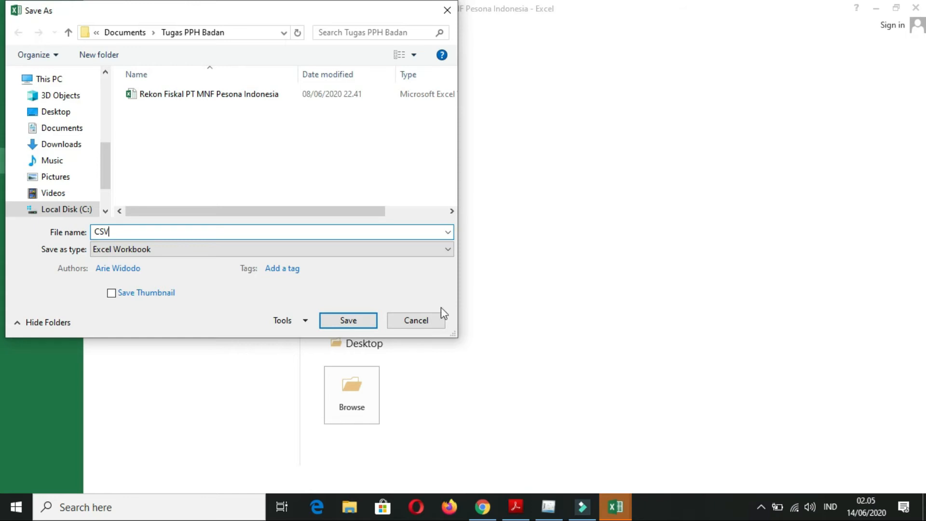
{"action": "left_click", "coordinate": [444, 248]}
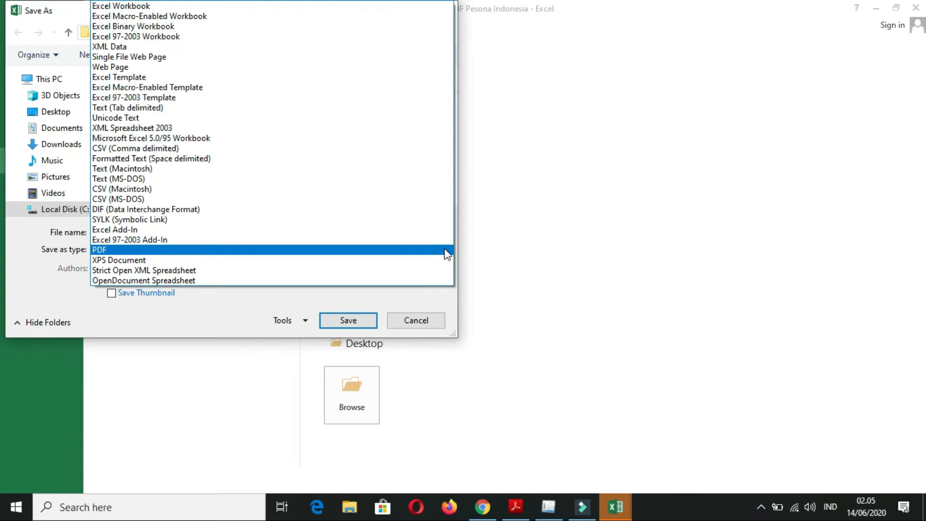
{"action": "left_click", "coordinate": [164, 153]}
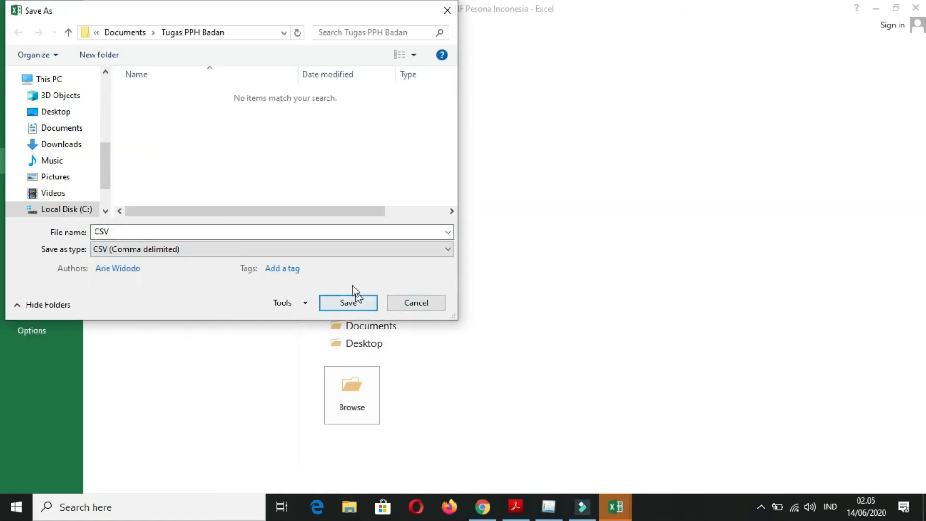
Step: Name the file CSV PT MNF and save it, keeping the CSV (Comma delimited) format
{"action": "double_click", "coordinate": [299, 231]}
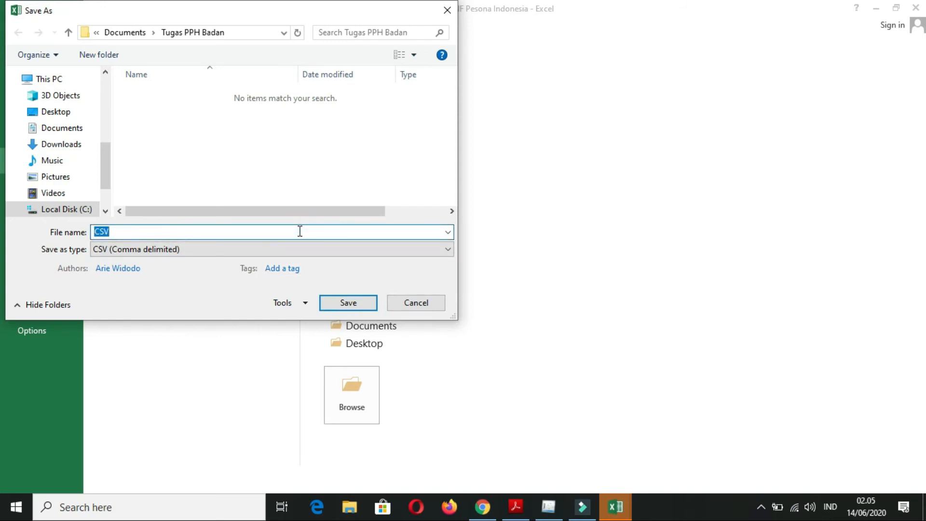
{"action": "left_click", "coordinate": [300, 232]}
{"action": "type", "text": "N"}
{"action": "key", "text": "BackSpace"}
{"action": "type", "text": "PT MNF"}
{"action": "left_click", "coordinate": [348, 305]}
{"action": "left_click", "coordinate": [347, 303]}
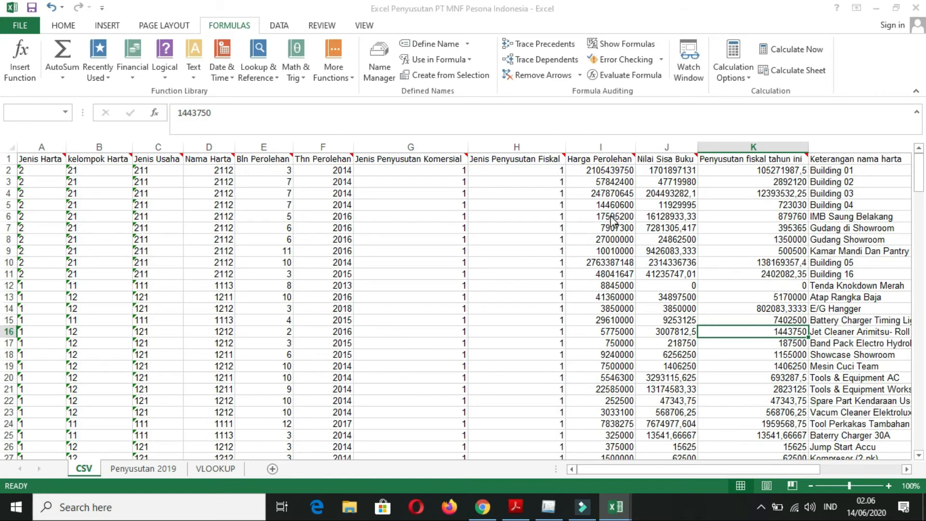
{"action": "left_click", "coordinate": [439, 295]}
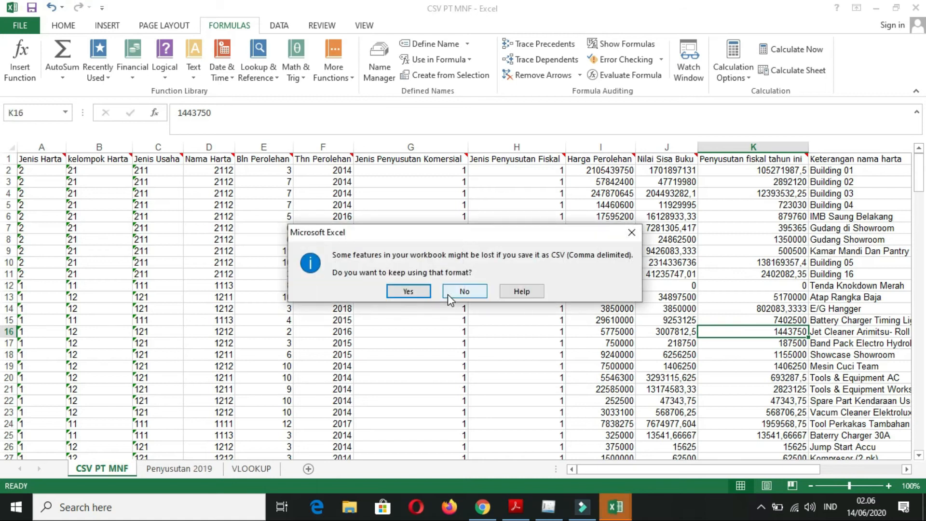
{"action": "left_click", "coordinate": [406, 291]}
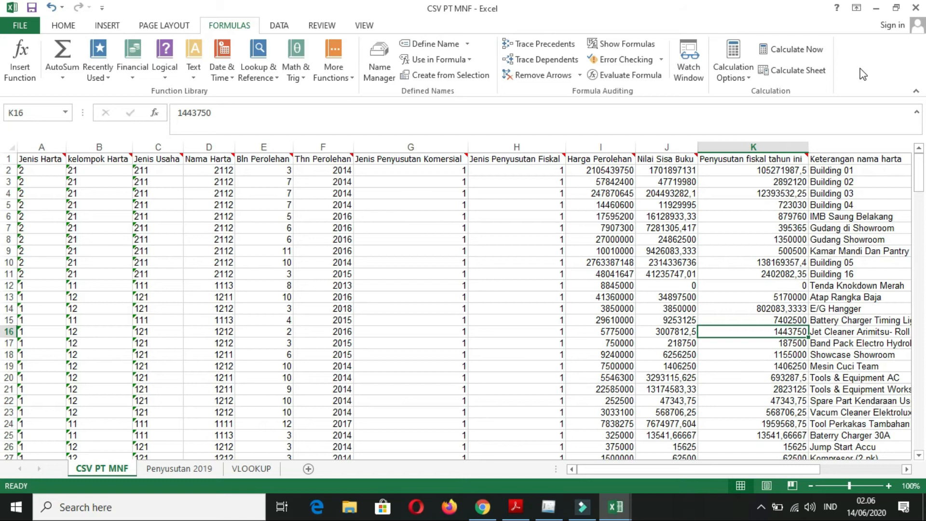
Step: Close the CSV PT MNF file, saving its changes and keeping the CSV format
{"action": "left_click", "coordinate": [917, 8]}
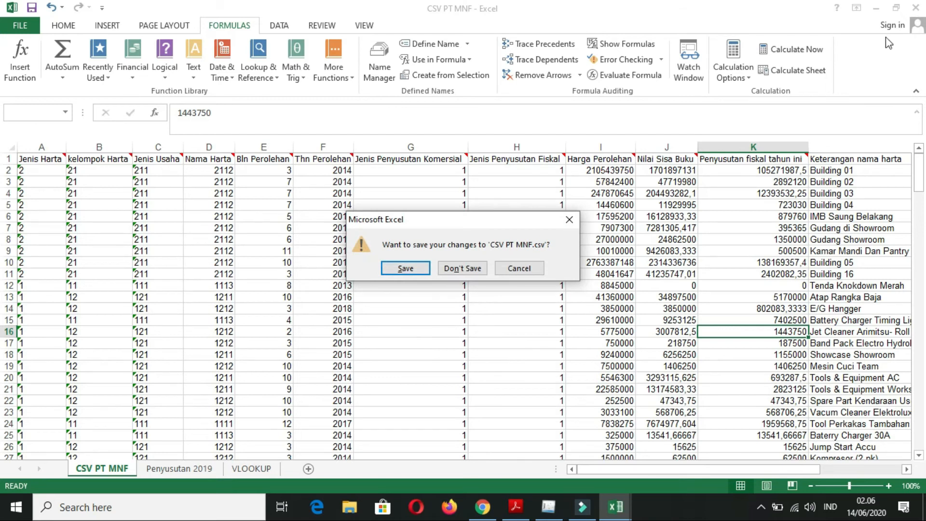
{"action": "left_click", "coordinate": [414, 269]}
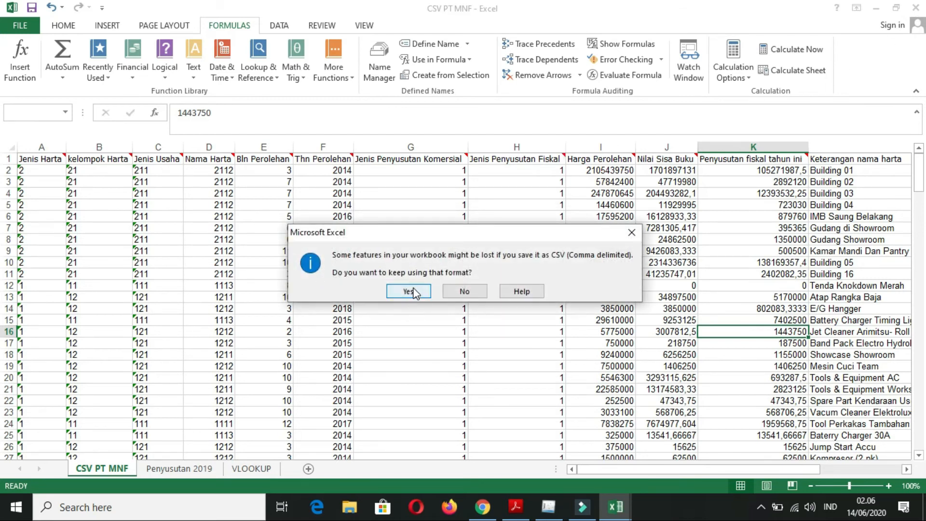
{"action": "left_click", "coordinate": [411, 291]}
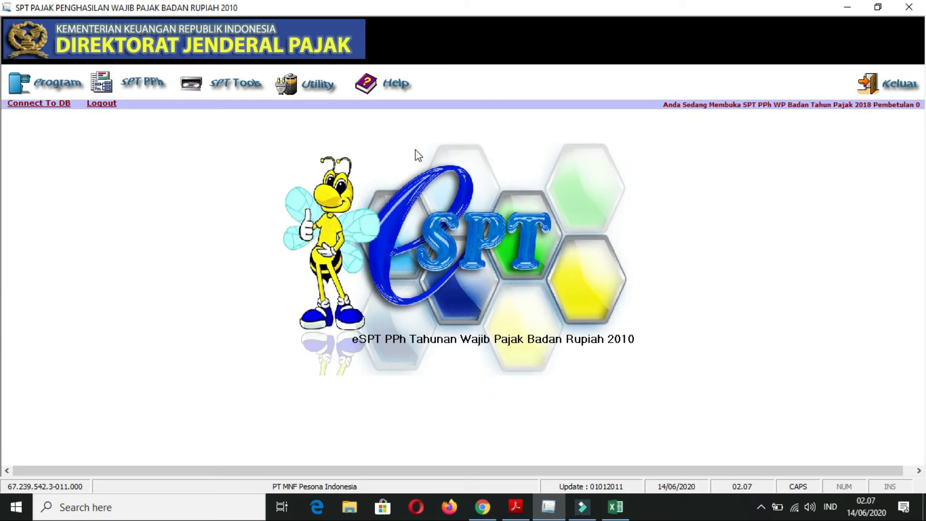
Step: Open the eSPT data import for Penyusutan dan Amortisasi Fiskal Badan and set Tahun Pajak to 2018
{"action": "left_click", "coordinate": [321, 84]}
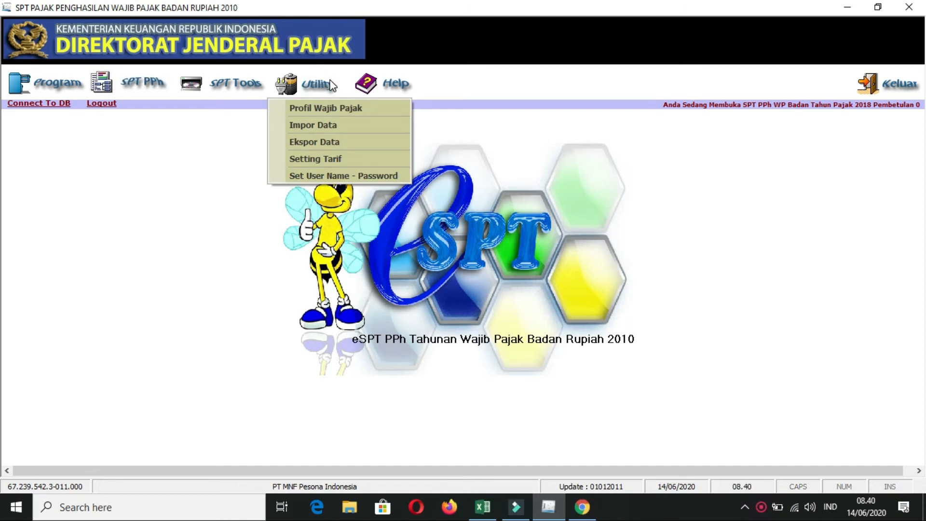
{"action": "left_click", "coordinate": [331, 124]}
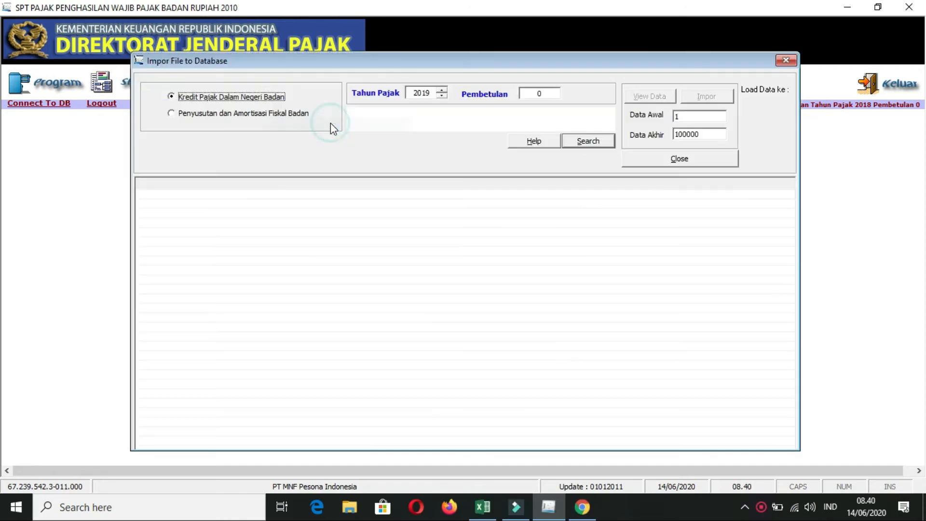
{"action": "left_click", "coordinate": [173, 115]}
{"action": "left_click", "coordinate": [441, 96]}
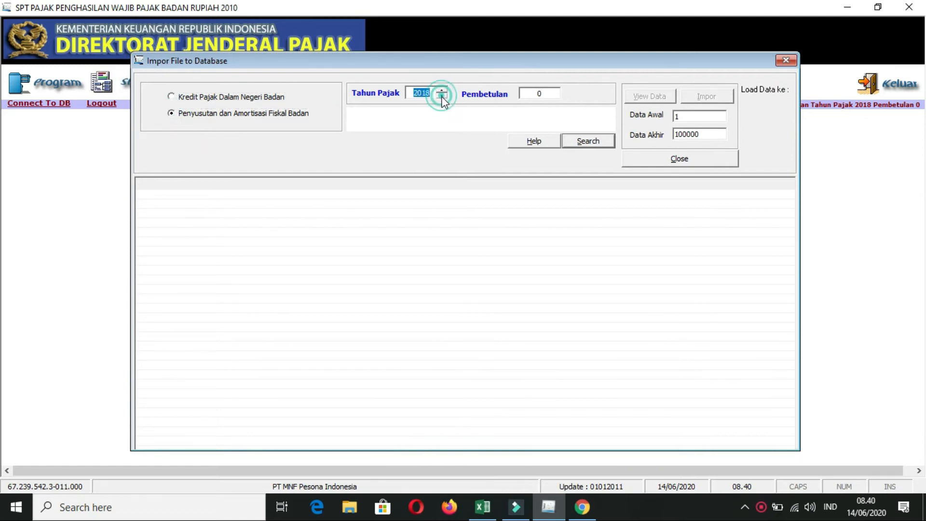
Step: Load the file CSV PT MNF from Documents > Tugas PPH Badan and show its records in the import preview
{"action": "left_click", "coordinate": [588, 142]}
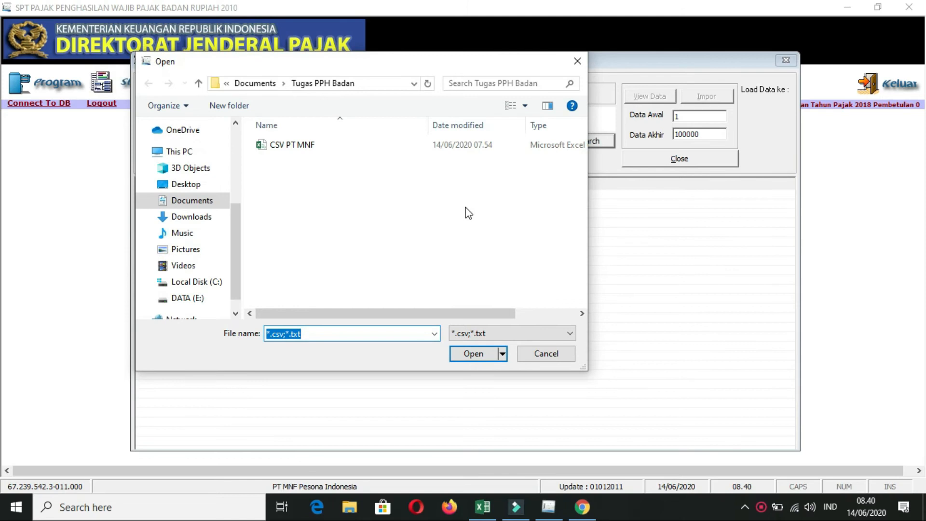
{"action": "double_click", "coordinate": [308, 145]}
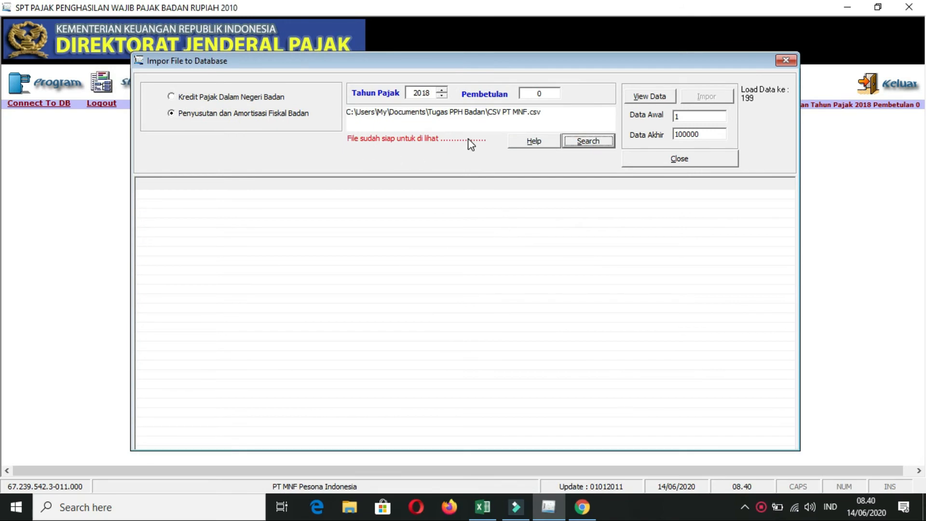
{"action": "left_click", "coordinate": [661, 95]}
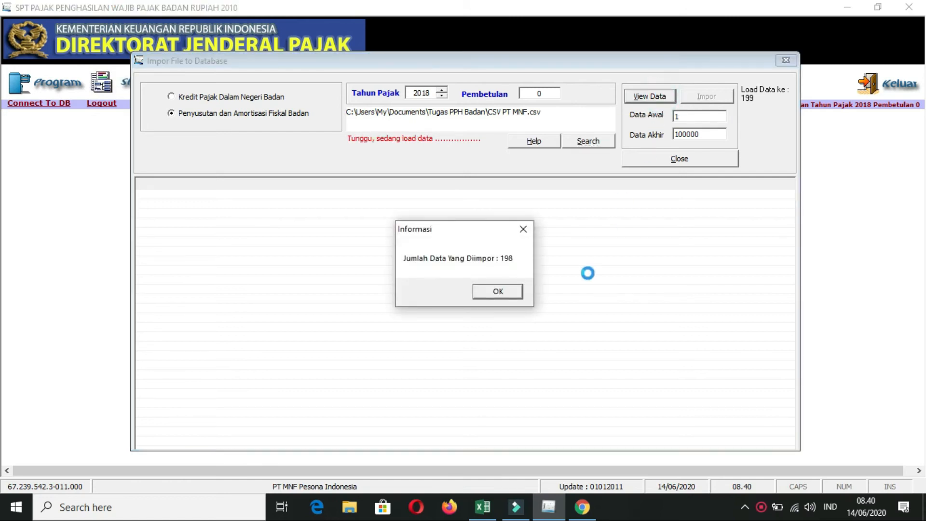
{"action": "left_click", "coordinate": [500, 292]}
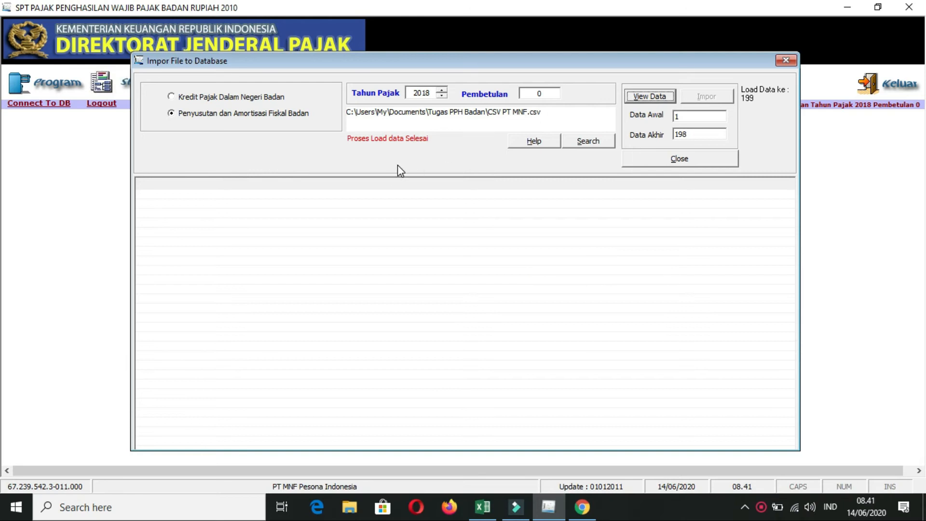
{"action": "left_click", "coordinate": [655, 97]}
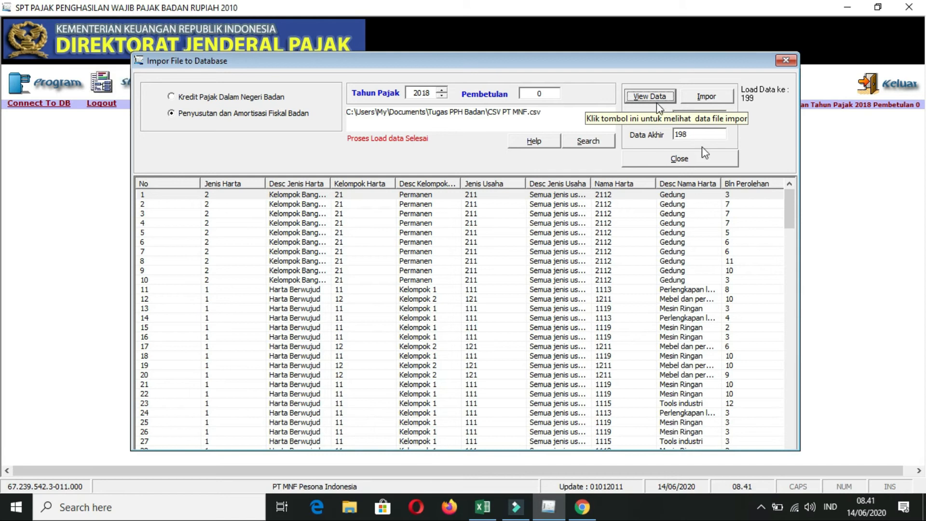
Step: Import the previewed depreciation and amortisation records into the database and close the import window
{"action": "left_click", "coordinate": [716, 100]}
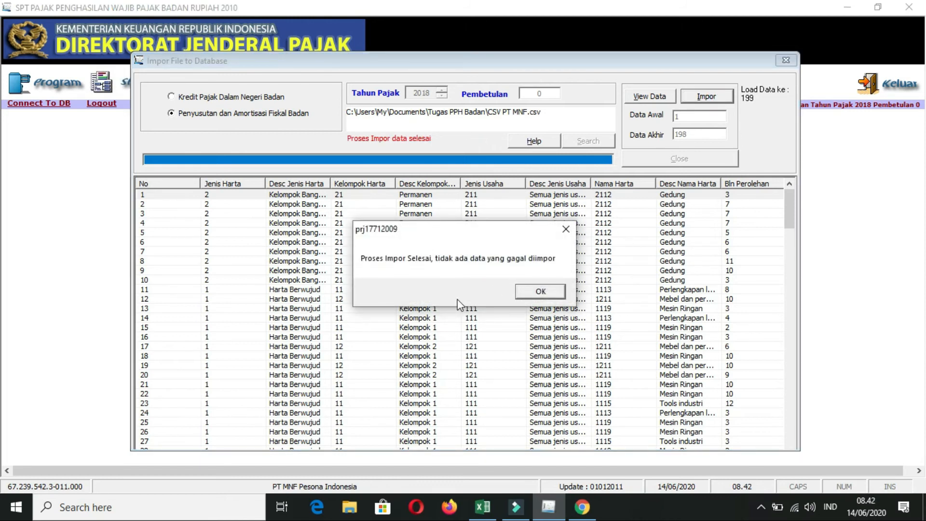
{"action": "left_click", "coordinate": [540, 292]}
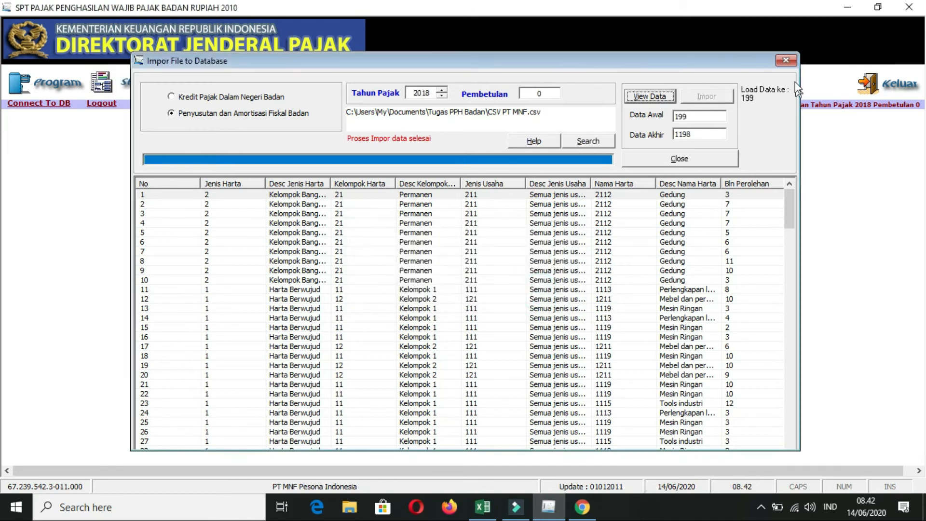
{"action": "left_click", "coordinate": [722, 160]}
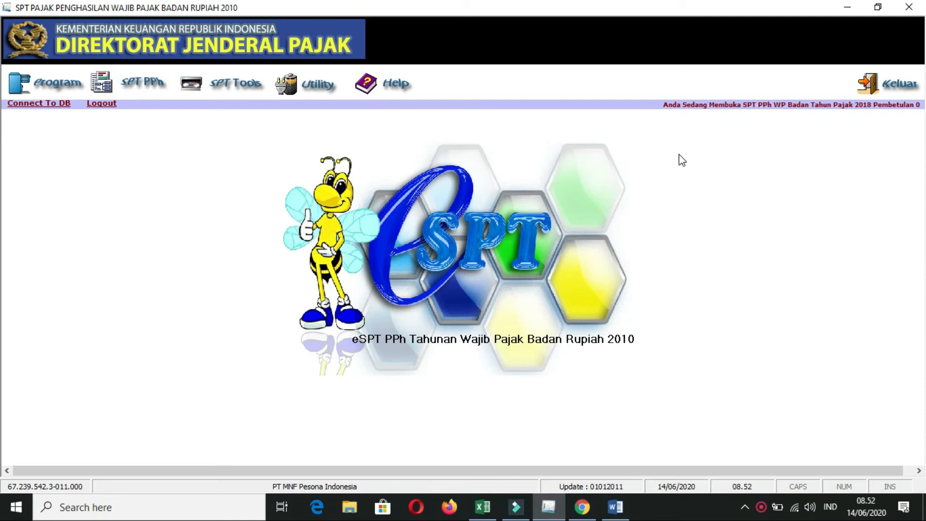
Step: Open the special attachment Daftar Penyusutan dan Amortisasi Fiskal and move its window aside to make room for a document
{"action": "left_click", "coordinate": [158, 86]}
{"action": "mouse_move", "coordinate": [192, 106]}
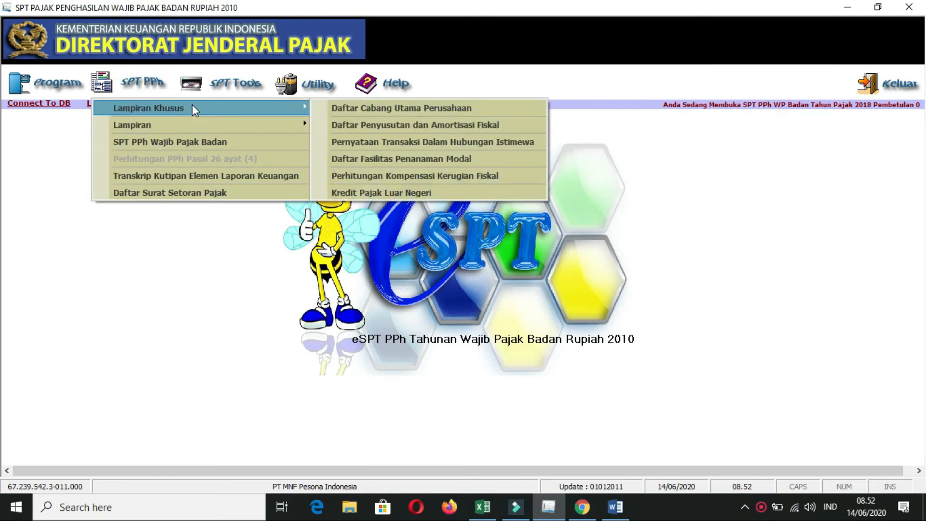
{"action": "left_click", "coordinate": [446, 123]}
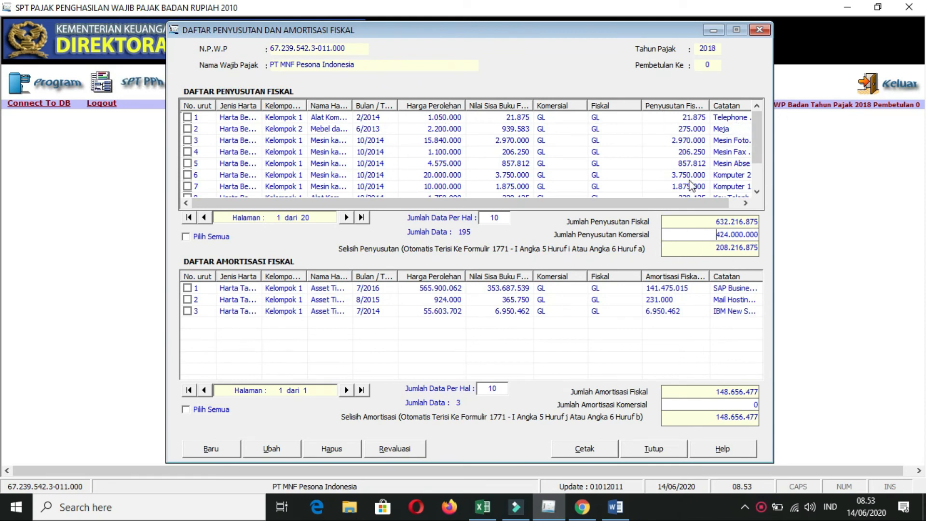
{"action": "left_click_drag", "start_coordinate": [618, 32], "coordinate": [500, 26]}
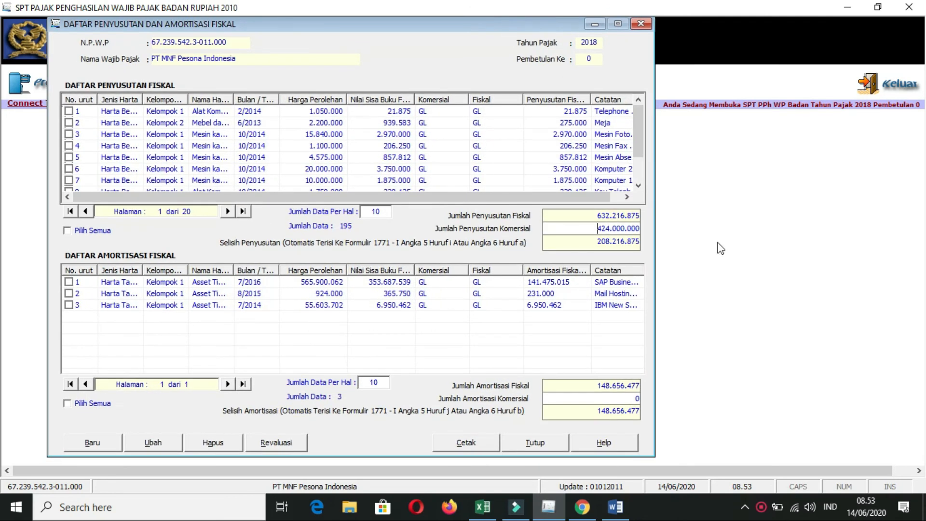
Step: Switch to the Word document and compare its Biaya penyusutan with Jumlah Penyusutan Komersial in the eSPT list
{"action": "left_click", "coordinate": [618, 514]}
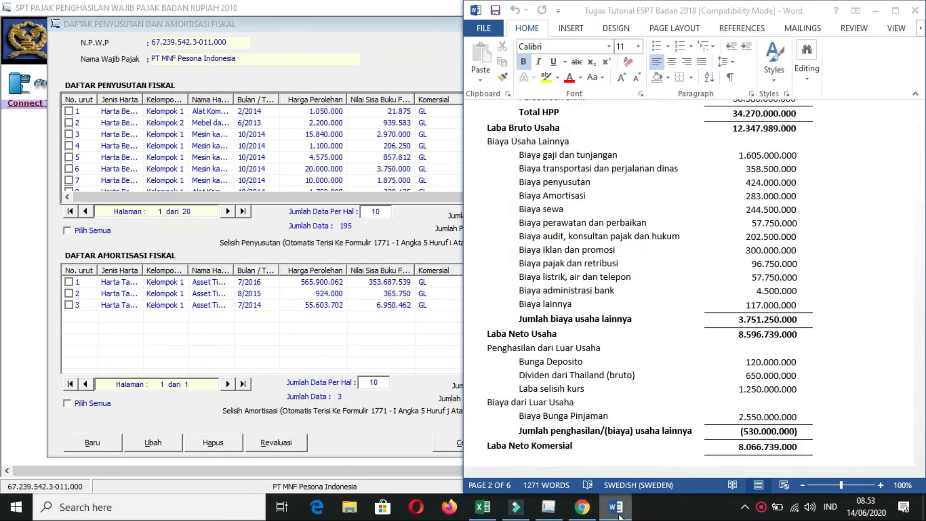
{"action": "left_click", "coordinate": [387, 27]}
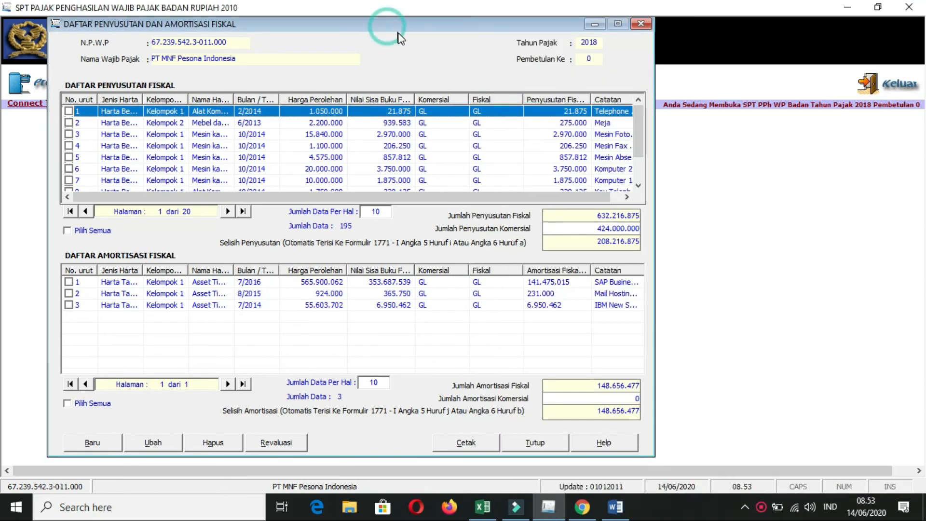
{"action": "left_click", "coordinate": [609, 508]}
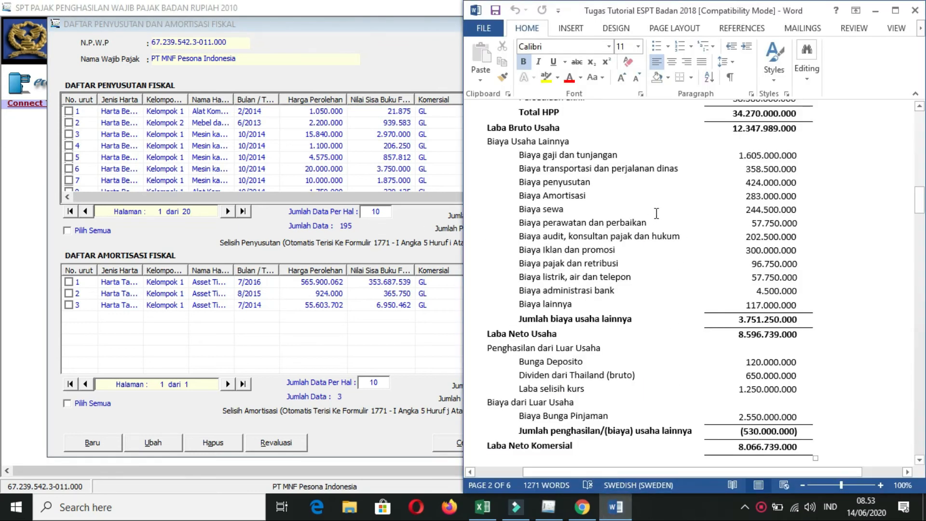
{"action": "double_click", "coordinate": [751, 182]}
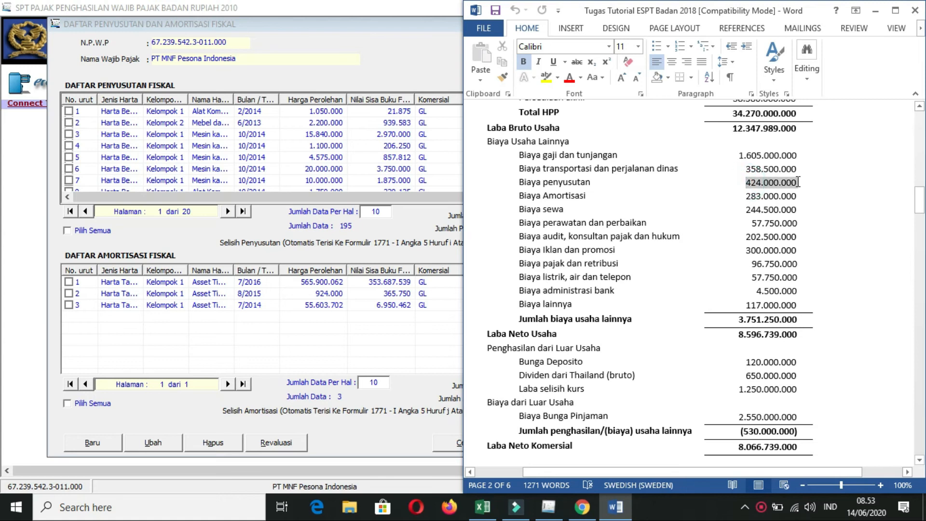
{"action": "left_click", "coordinate": [452, 30]}
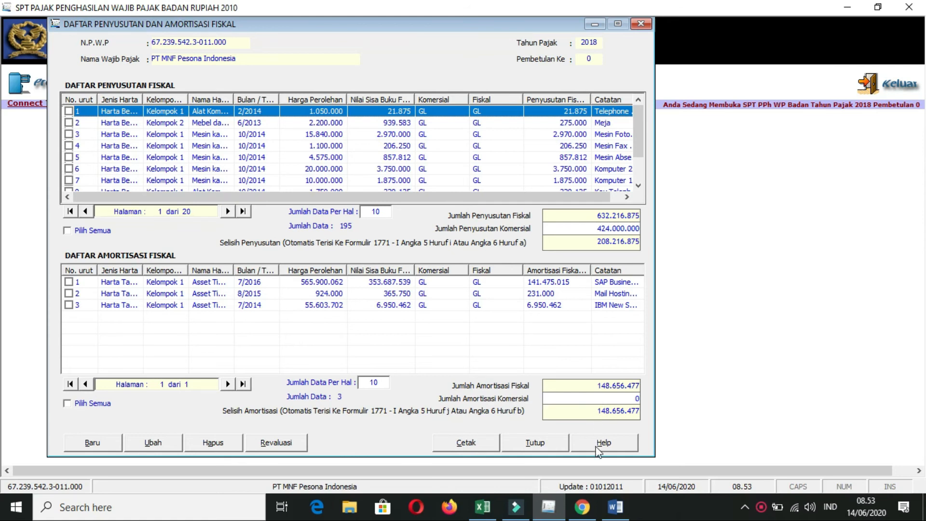
Step: Set Jumlah Amortisasi Komersial to 283.000.000, taken from Biaya Amortisasi in the Word document, and close the list
{"action": "left_click", "coordinate": [615, 506]}
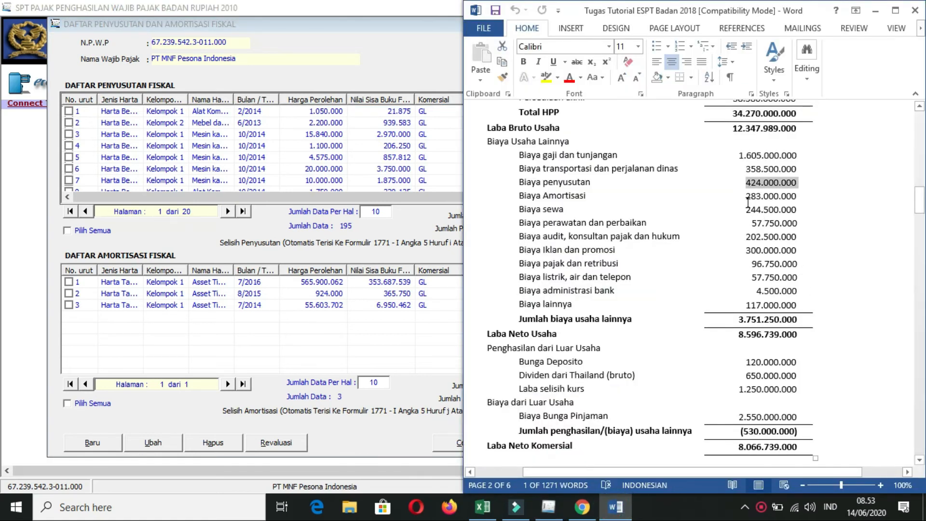
{"action": "left_click_drag", "start_coordinate": [722, 196], "coordinate": [780, 196]}
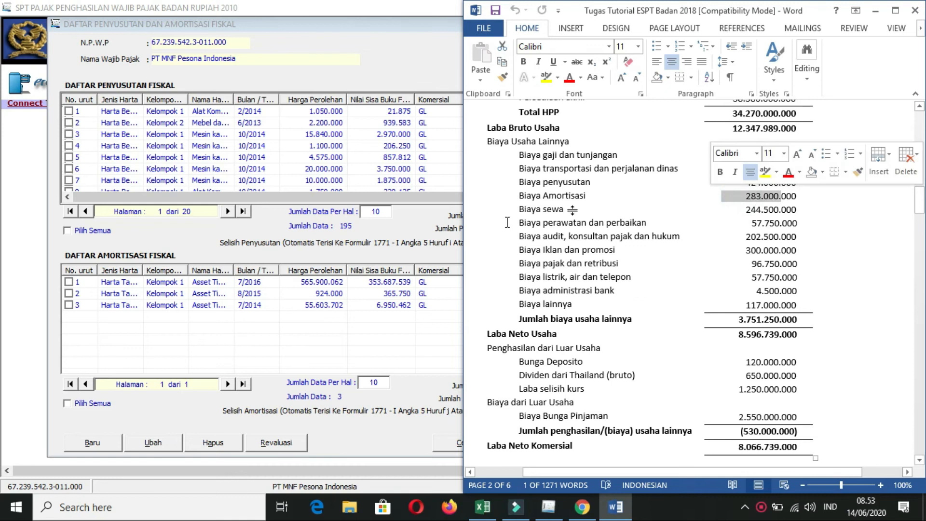
{"action": "left_click", "coordinate": [392, 21]}
{"action": "left_click", "coordinate": [601, 399]}
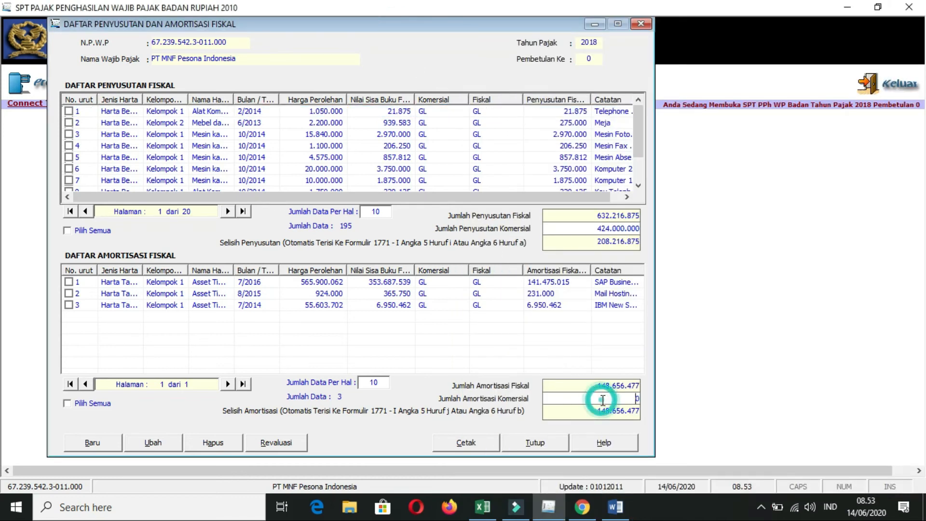
{"action": "type", "text": "283000"}
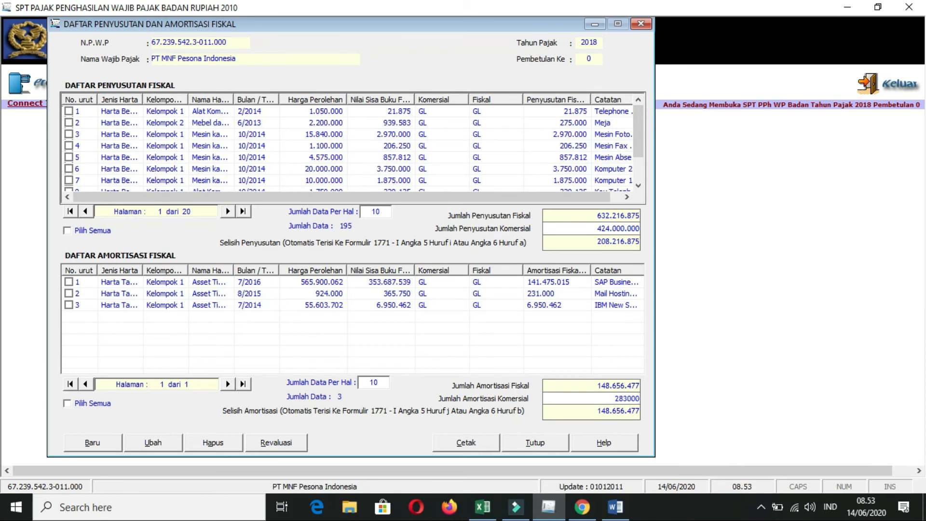
{"action": "type", "text": "000"}
{"action": "left_click", "coordinate": [574, 388]}
{"action": "left_click", "coordinate": [593, 331]}
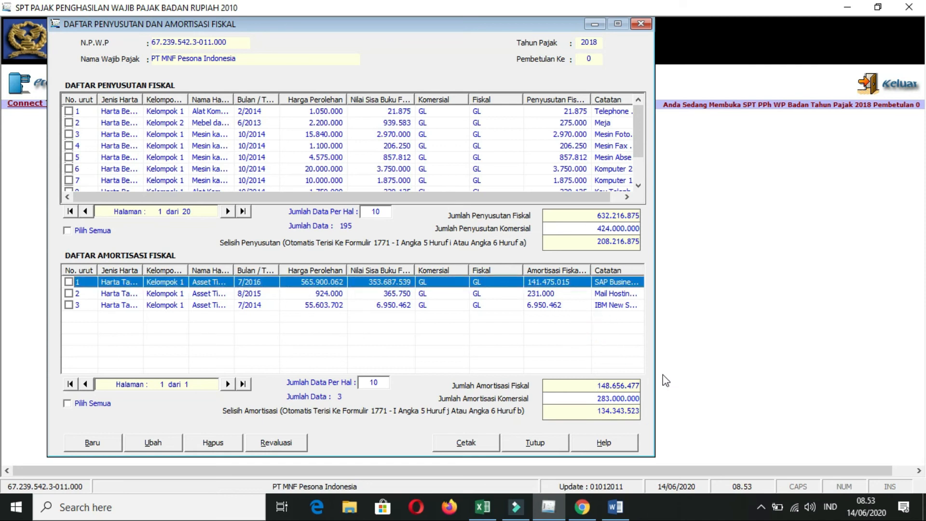
{"action": "left_click", "coordinate": [554, 442]}
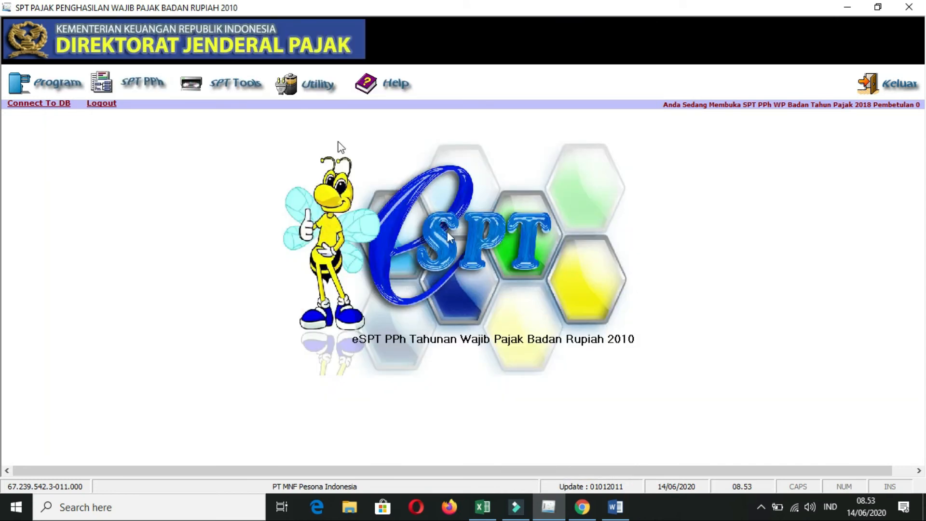
Step: Reopen Daftar Penyusutan dan Amortisasi Fiskal to check the stored commercial amounts, and close it again
{"action": "left_click", "coordinate": [143, 78]}
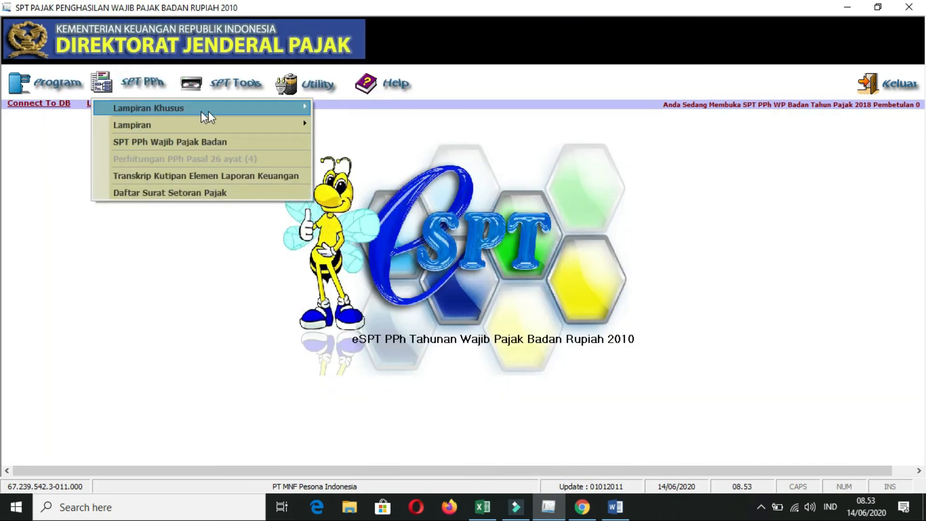
{"action": "left_click", "coordinate": [373, 124]}
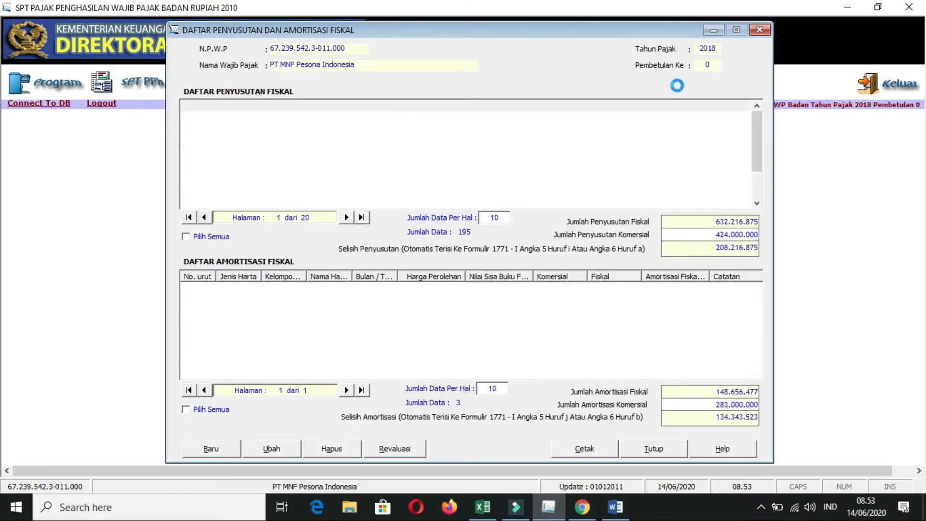
{"action": "left_click", "coordinate": [644, 453]}
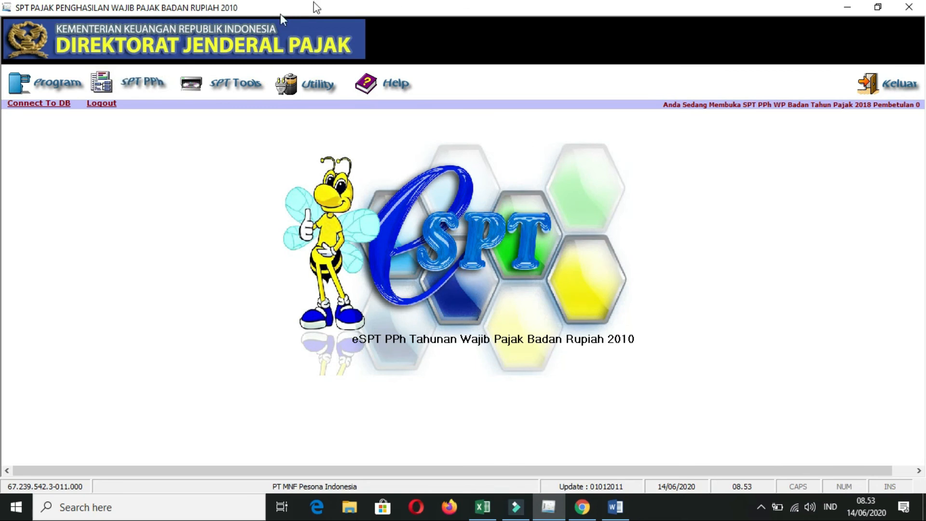
{"action": "left_click", "coordinate": [241, 91]}
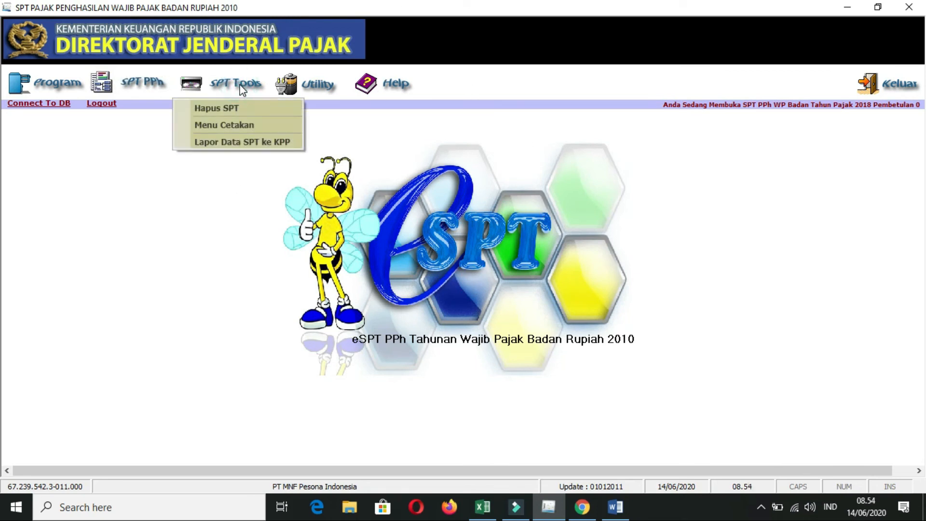
{"action": "left_click", "coordinate": [316, 87]}
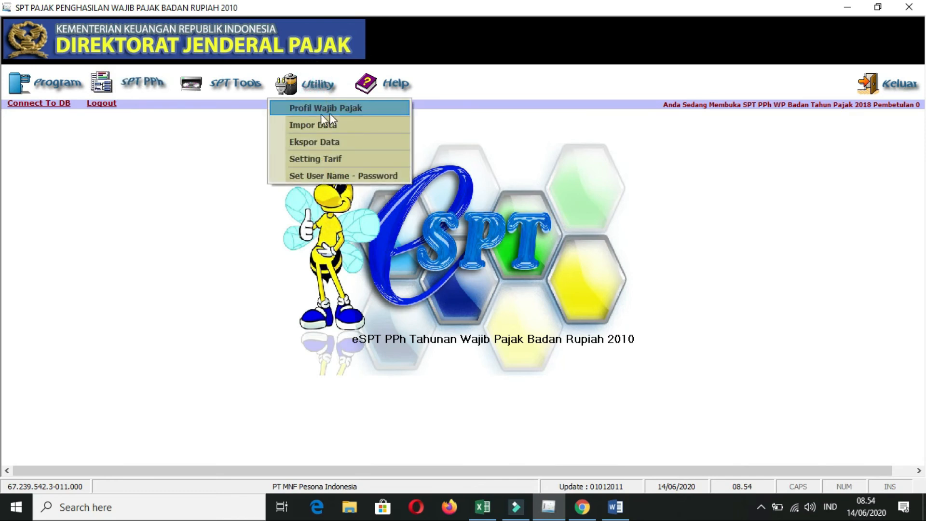
{"action": "left_click", "coordinate": [538, 213]}
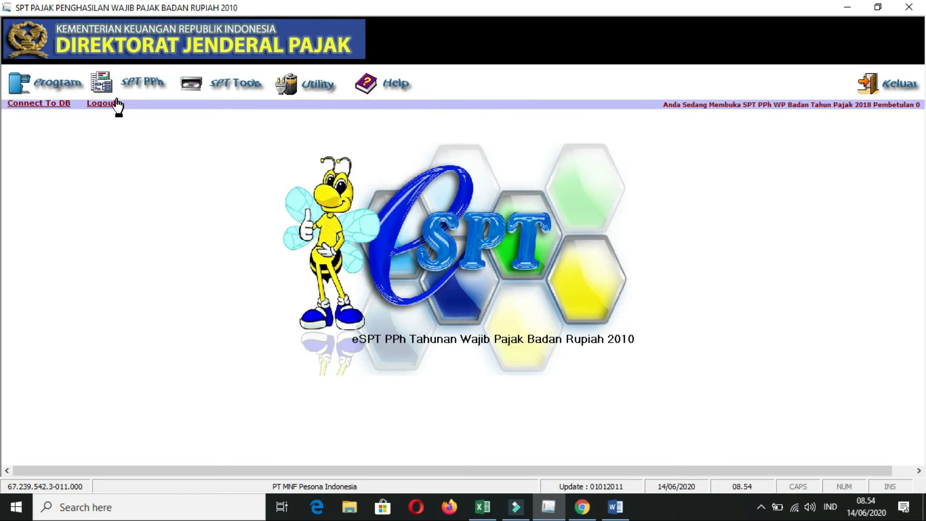
Step: Check the depreciation and amortisation differences on pages 3 and 2 of Formulir 1771-I, and close the form, saving its data
{"action": "left_click", "coordinate": [133, 86]}
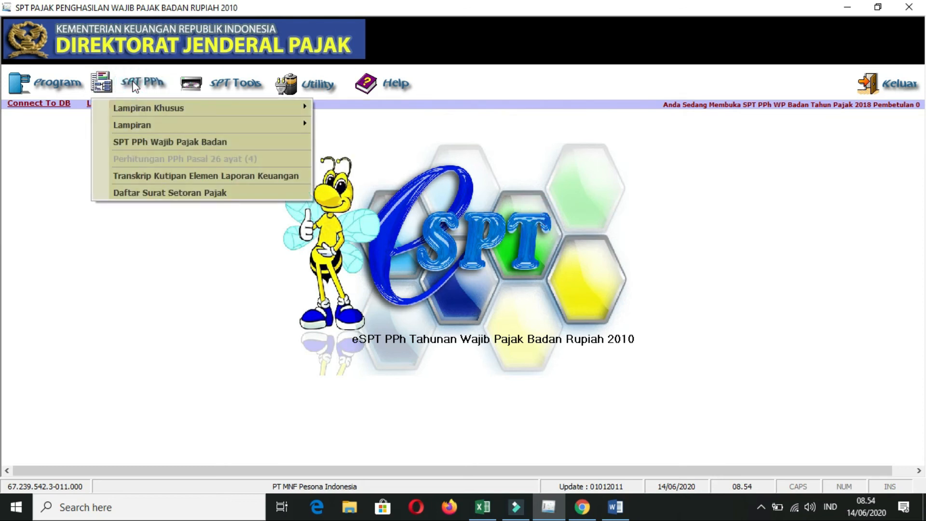
{"action": "mouse_move", "coordinate": [236, 124]}
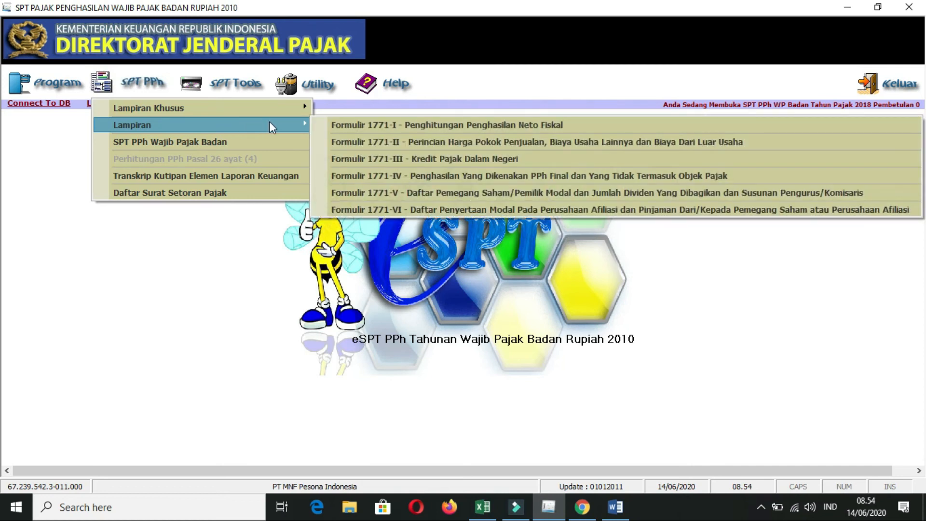
{"action": "left_click", "coordinate": [487, 129]}
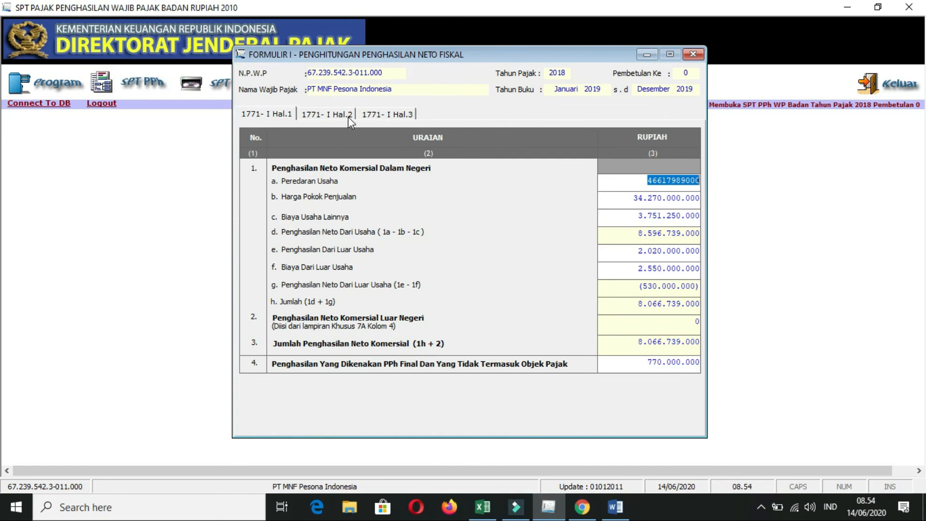
{"action": "left_click", "coordinate": [388, 114]}
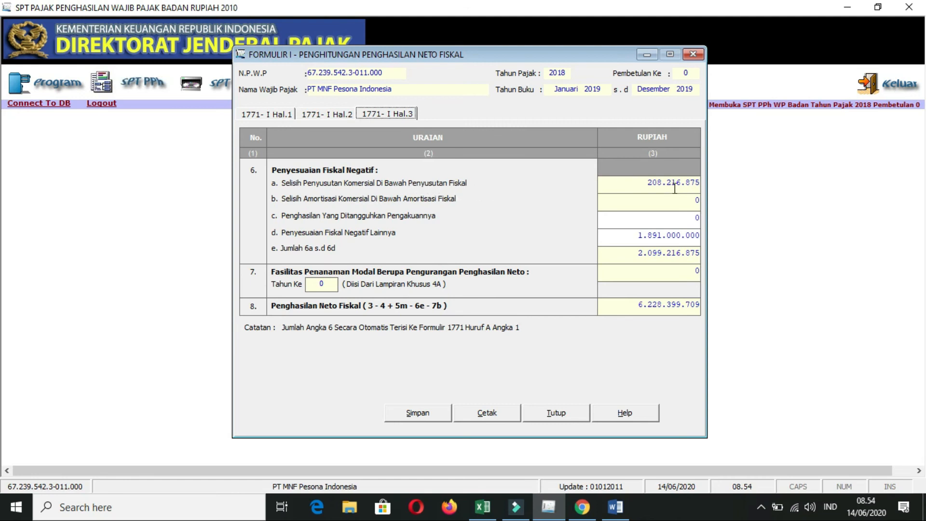
{"action": "left_click", "coordinate": [335, 114]}
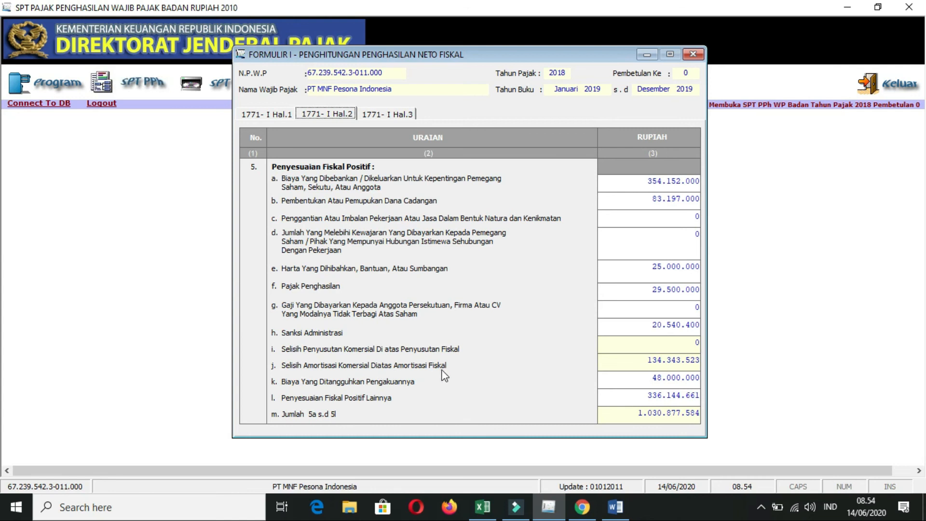
{"action": "left_click", "coordinate": [697, 57]}
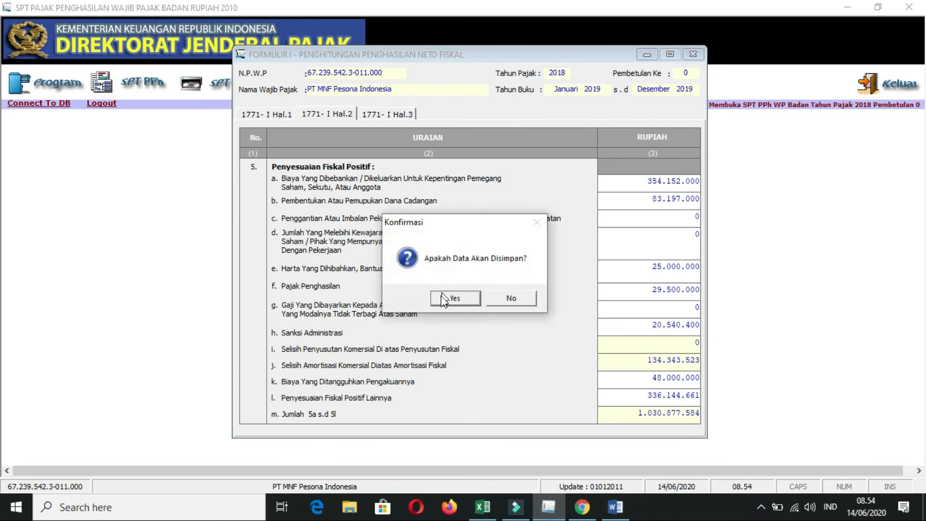
{"action": "left_click", "coordinate": [462, 297]}
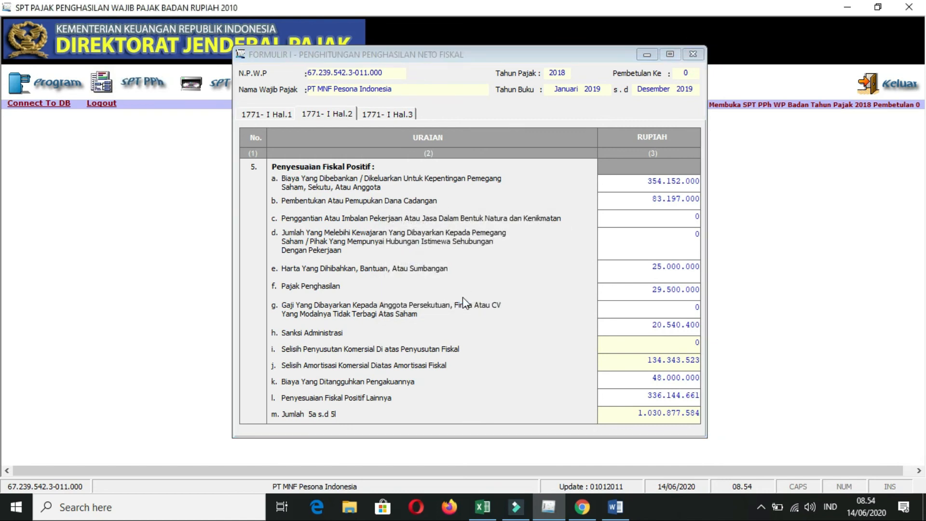
{"action": "left_click", "coordinate": [510, 300]}
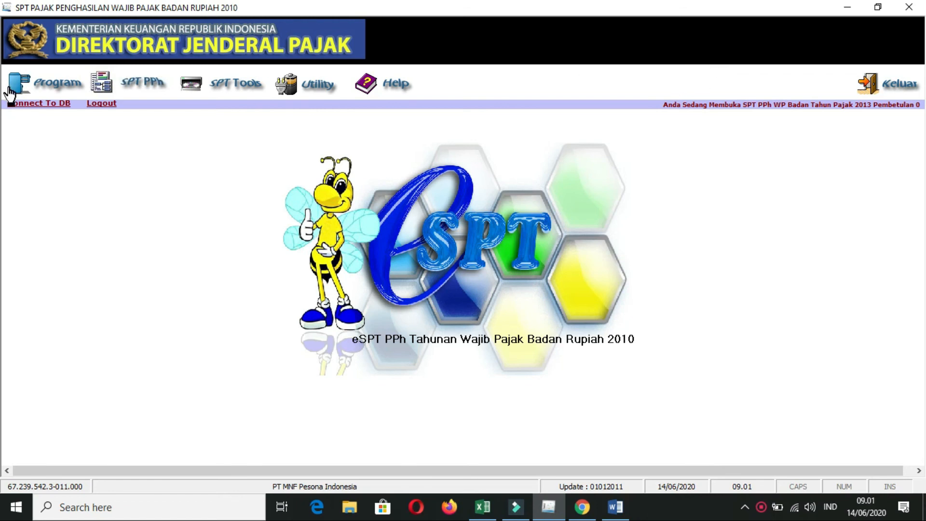
Step: Open the existing SPT for Tahun Pajak 2013, Pembetulan 0
{"action": "left_click", "coordinate": [45, 81]}
{"action": "left_click", "coordinate": [65, 125]}
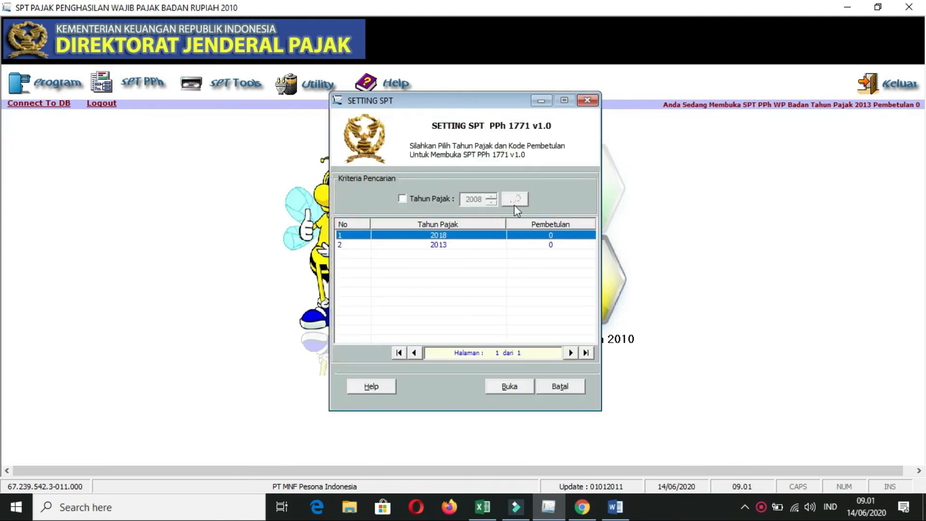
{"action": "double_click", "coordinate": [489, 244]}
{"action": "left_click", "coordinate": [474, 315]}
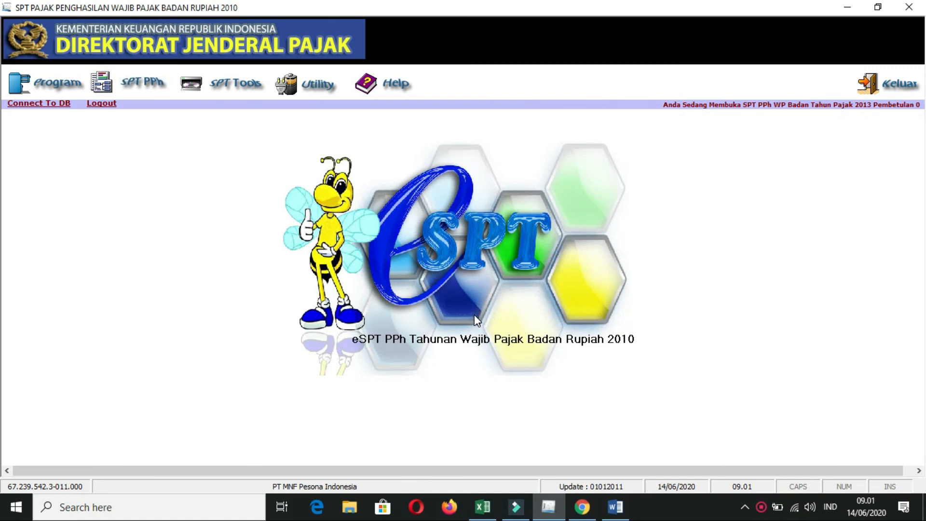
Step: Open the file import utility and set it to Penyusutan dan Amortisasi Fiskal Badan for Tahun Pajak 2013
{"action": "left_click", "coordinate": [312, 79]}
{"action": "left_click", "coordinate": [342, 125]}
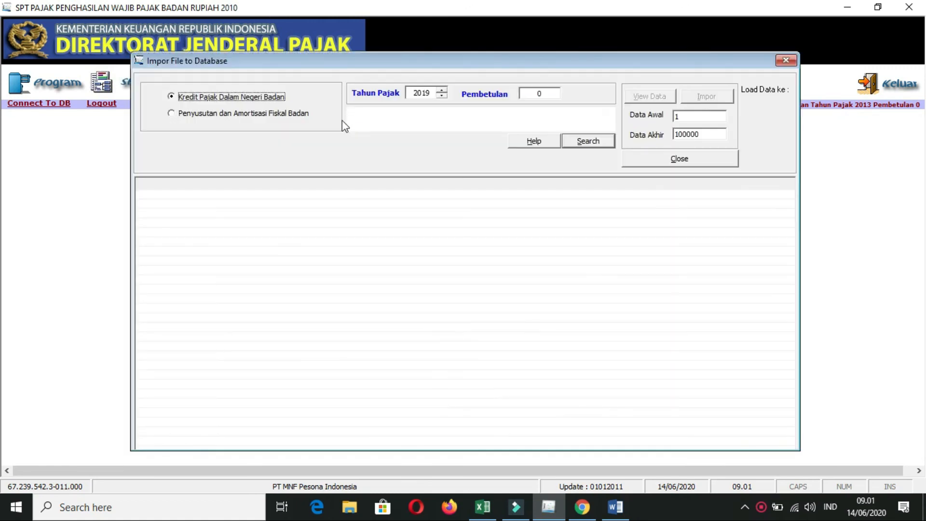
{"action": "left_click", "coordinate": [182, 114]}
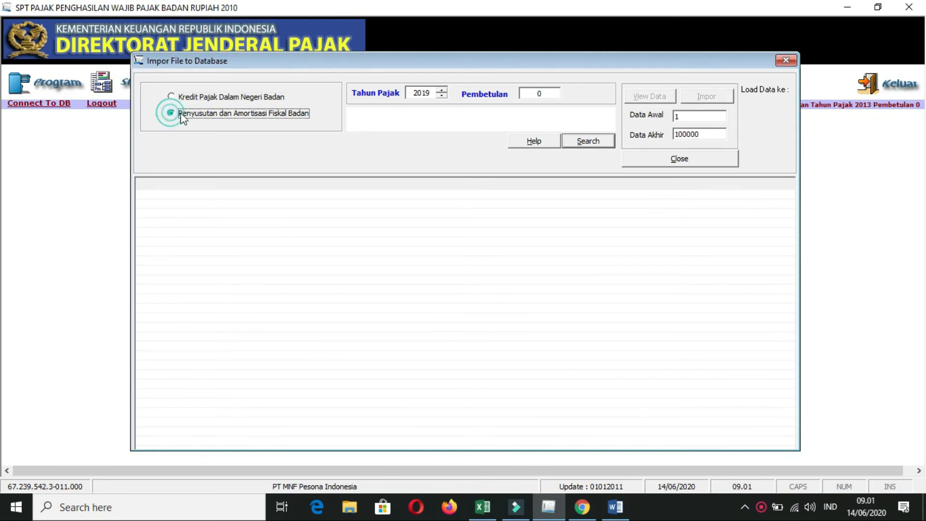
{"action": "left_click", "coordinate": [441, 97]}
{"action": "left_click", "coordinate": [441, 97]}
{"action": "left_click", "coordinate": [441, 96]}
{"action": "left_click", "coordinate": [441, 97]}
{"action": "left_click", "coordinate": [441, 97]}
{"action": "left_click", "coordinate": [441, 96]}
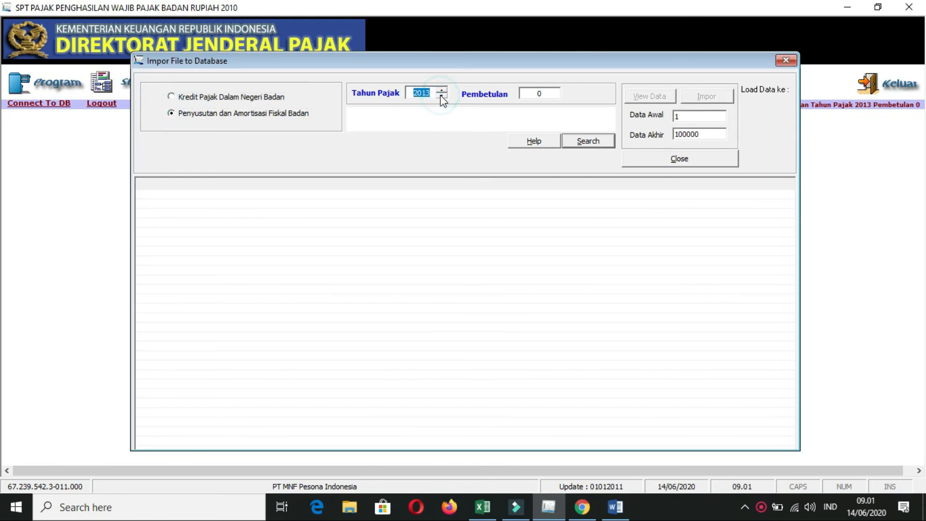
Step: Choose the CSV PT MNF file from the Tugas PPH Badan folder and load its data into the import preview
{"action": "left_click", "coordinate": [605, 140]}
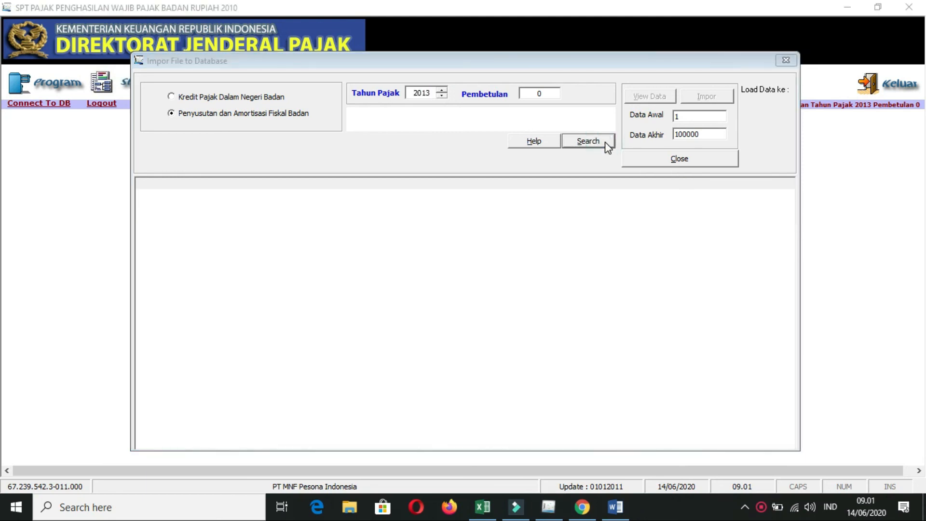
{"action": "left_click", "coordinate": [604, 141]}
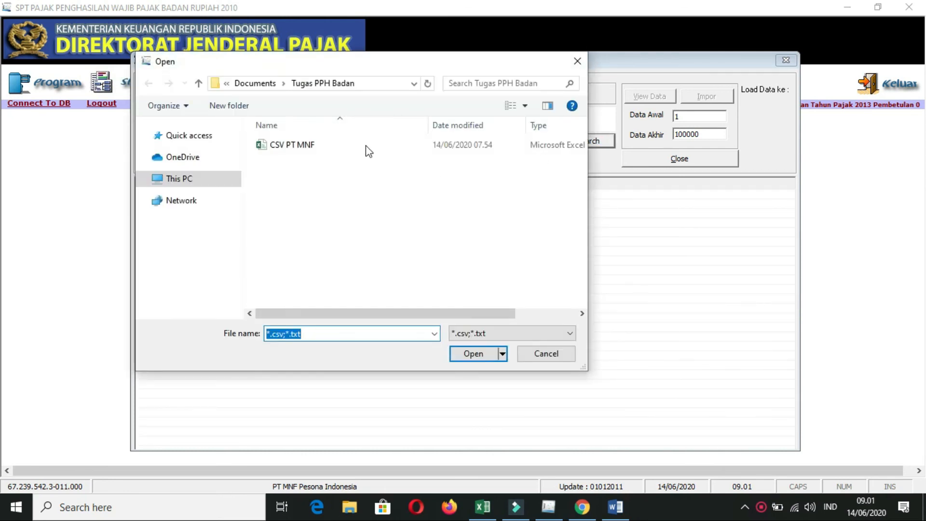
{"action": "double_click", "coordinate": [366, 144]}
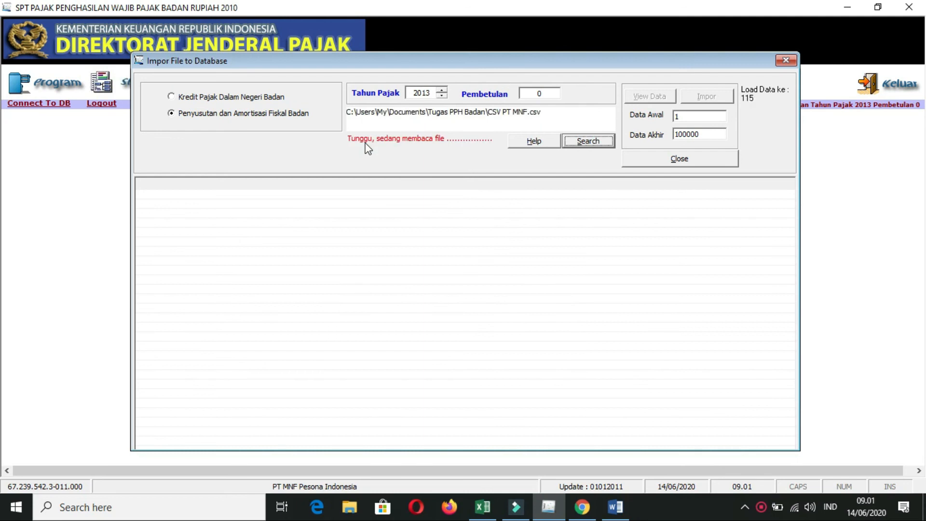
{"action": "left_click", "coordinate": [658, 96]}
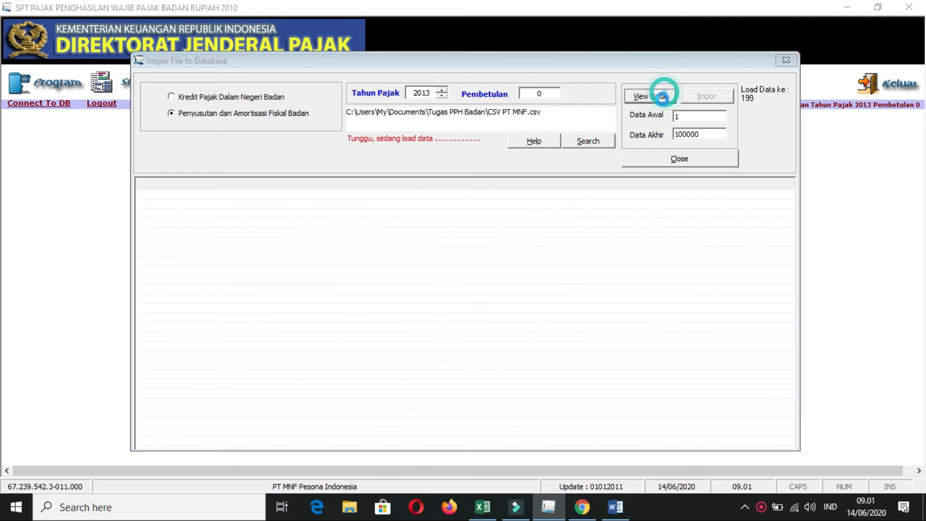
{"action": "left_click", "coordinate": [498, 291]}
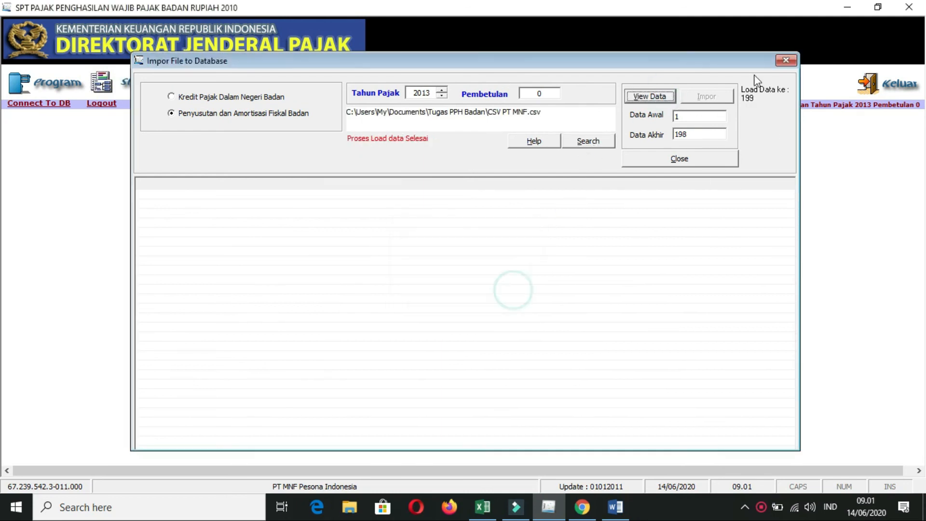
{"action": "left_click", "coordinate": [648, 100]}
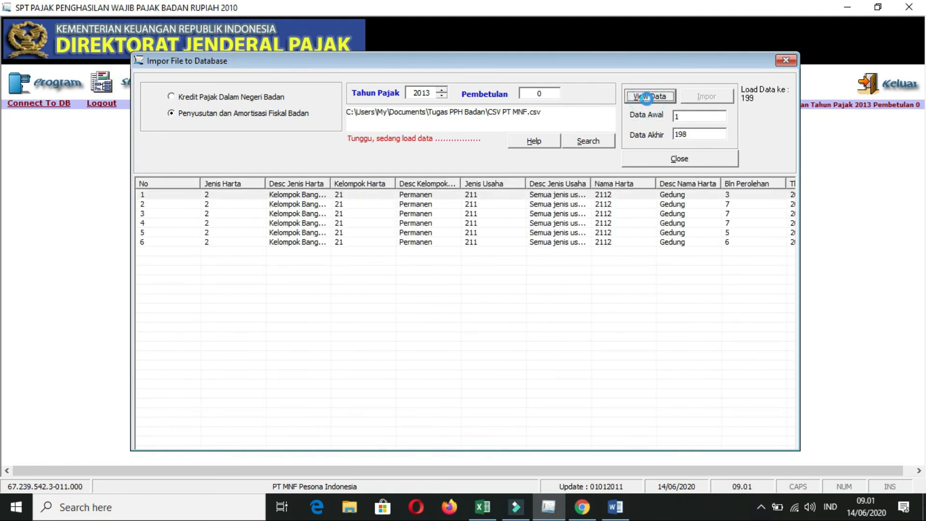